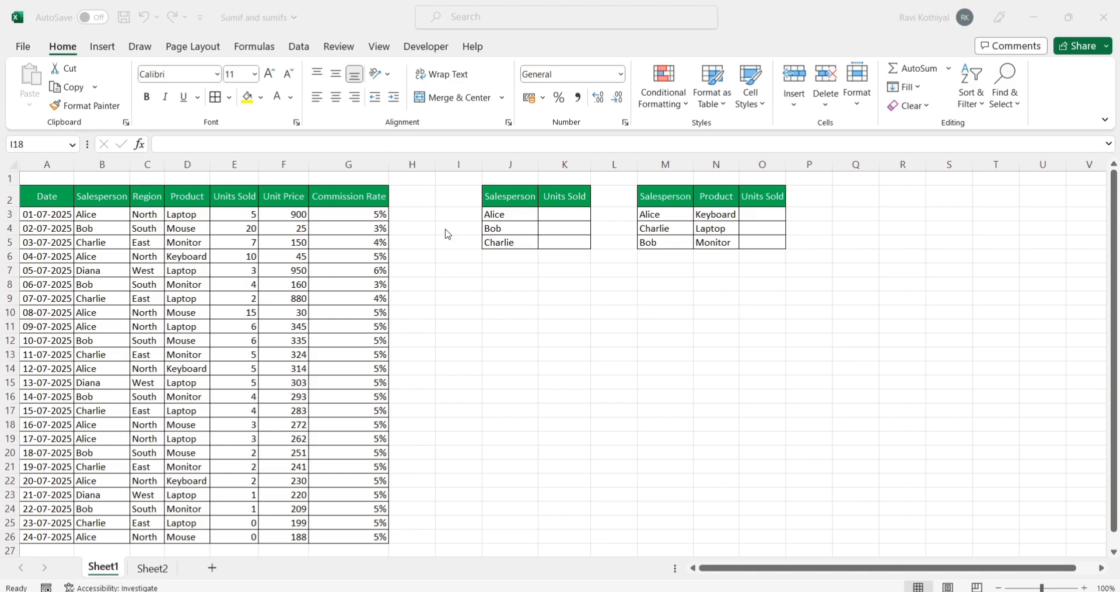
Step: Enter the title Sumif in cell J1 above the first summary table and make it bold
left_click(501, 182)
left_click(505, 181)
type("Sum")
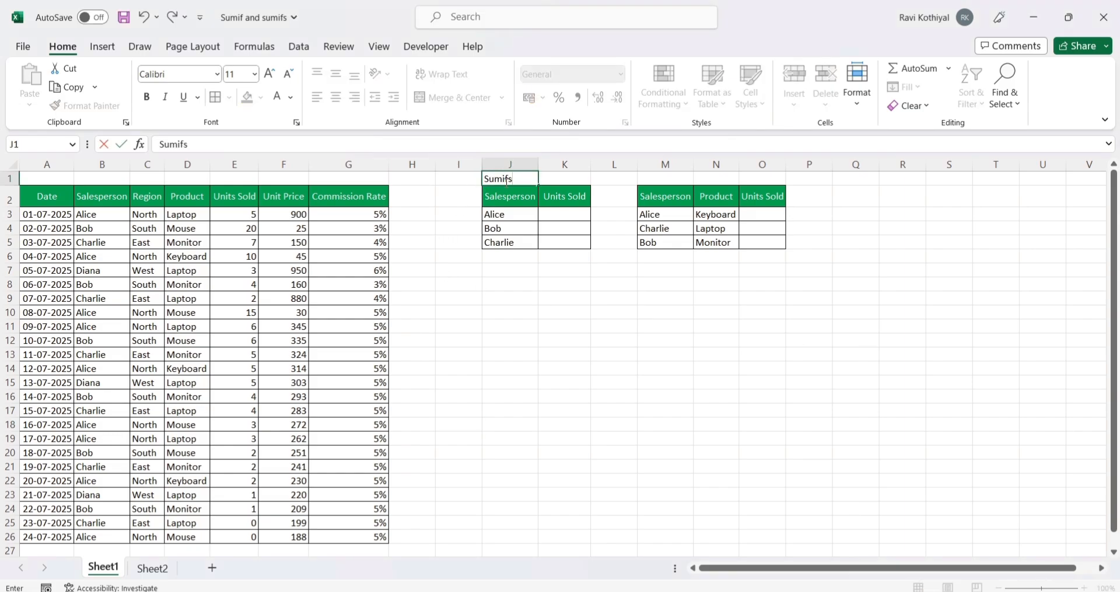
type("if")
key("Return")
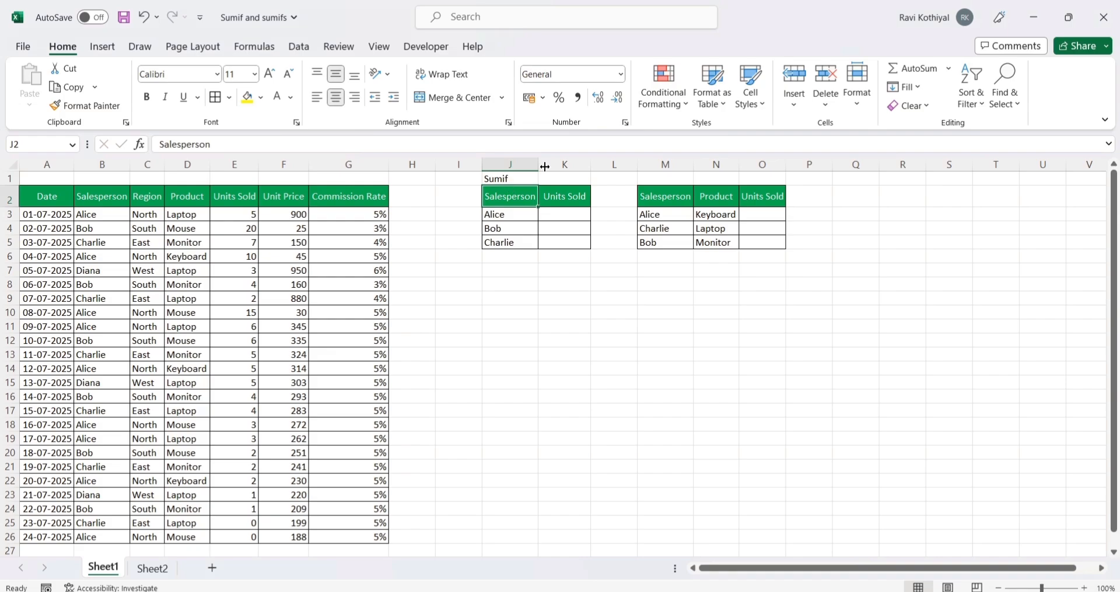
left_click(526, 177)
key("ctrl+b")
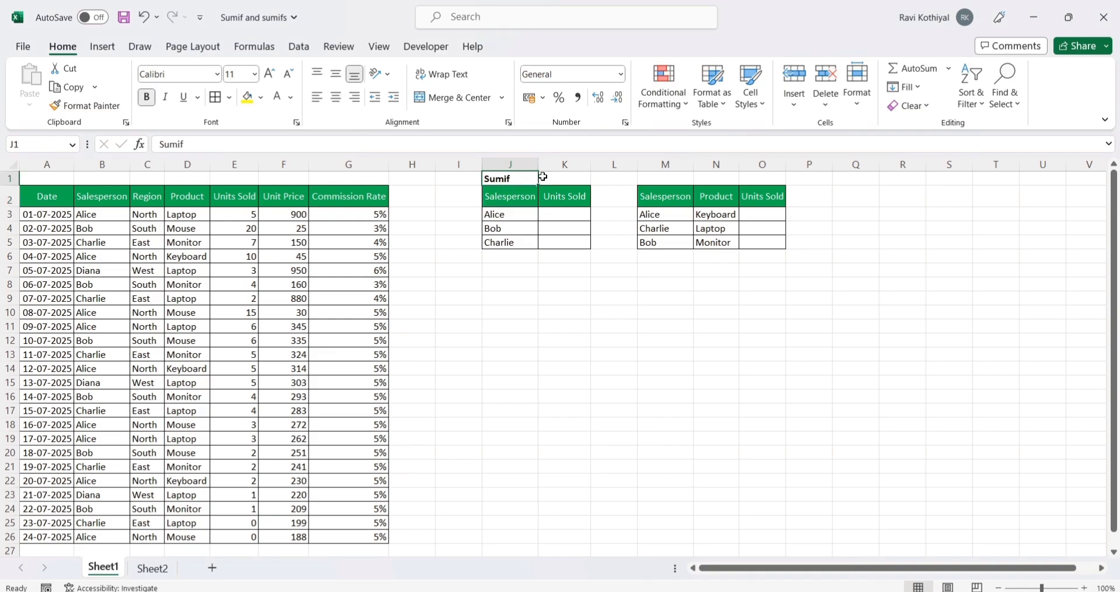
Step: Enter the title Sumifs in cell M1 above the second summary table and make it bold
left_click(667, 181)
type("Sumifs")
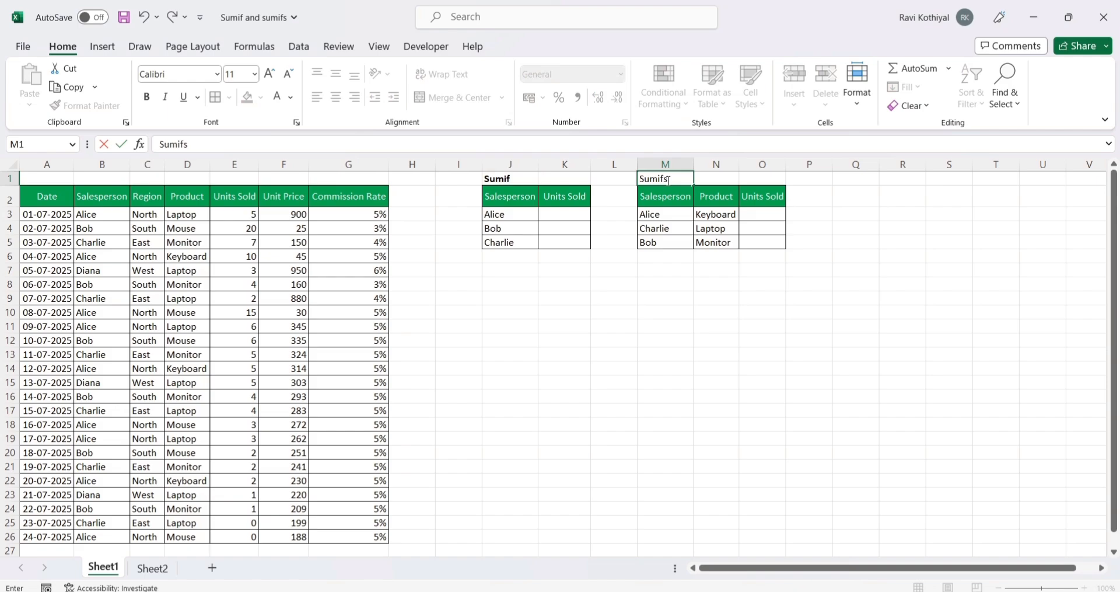
key("Return")
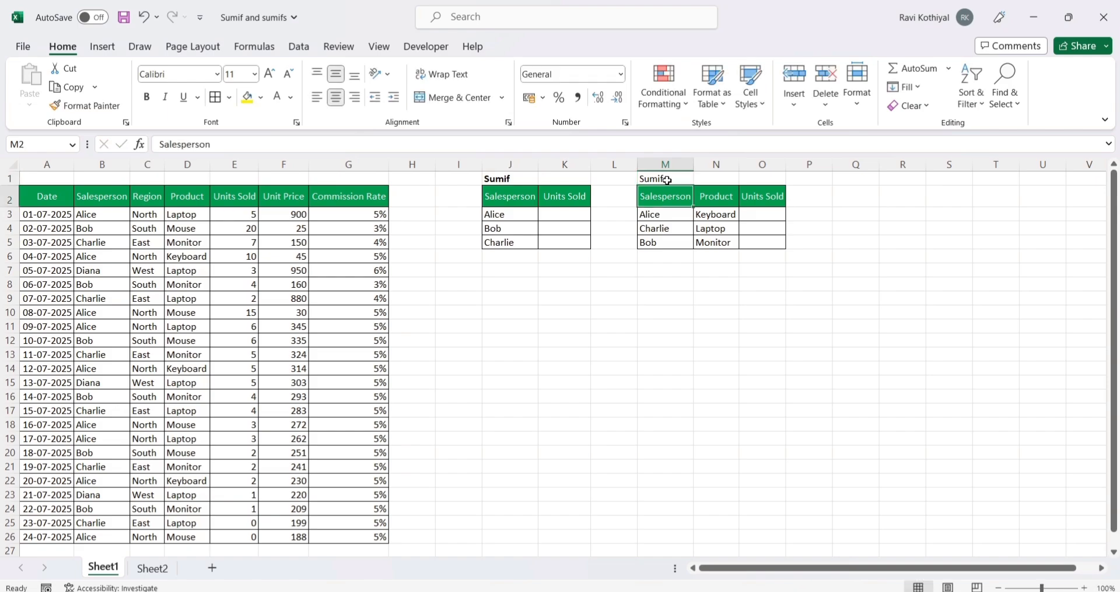
left_click(667, 179)
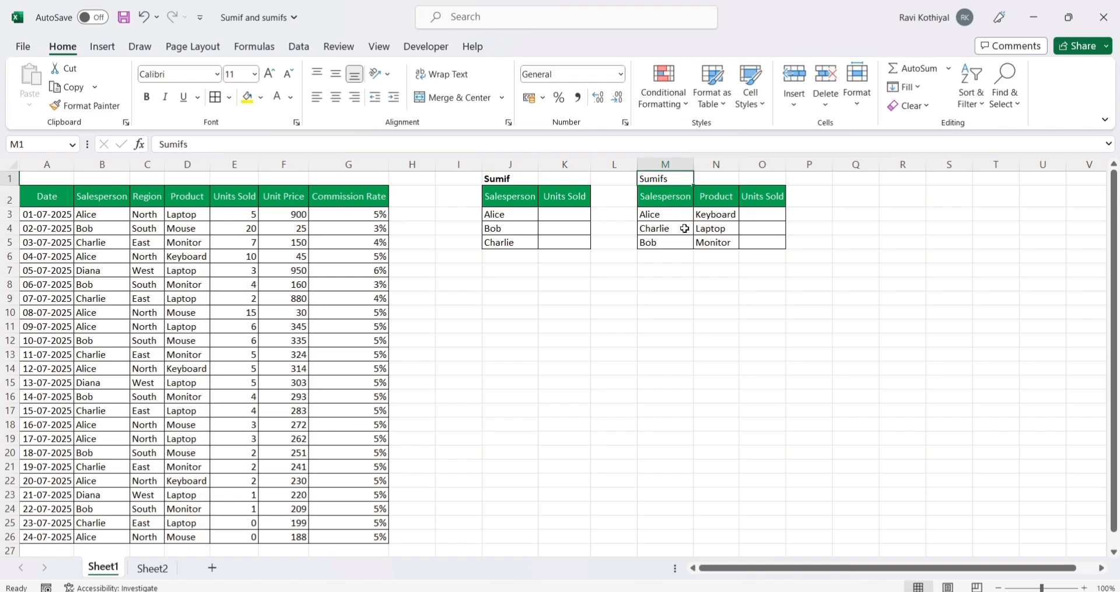
key("ctrl+b")
left_click(674, 283)
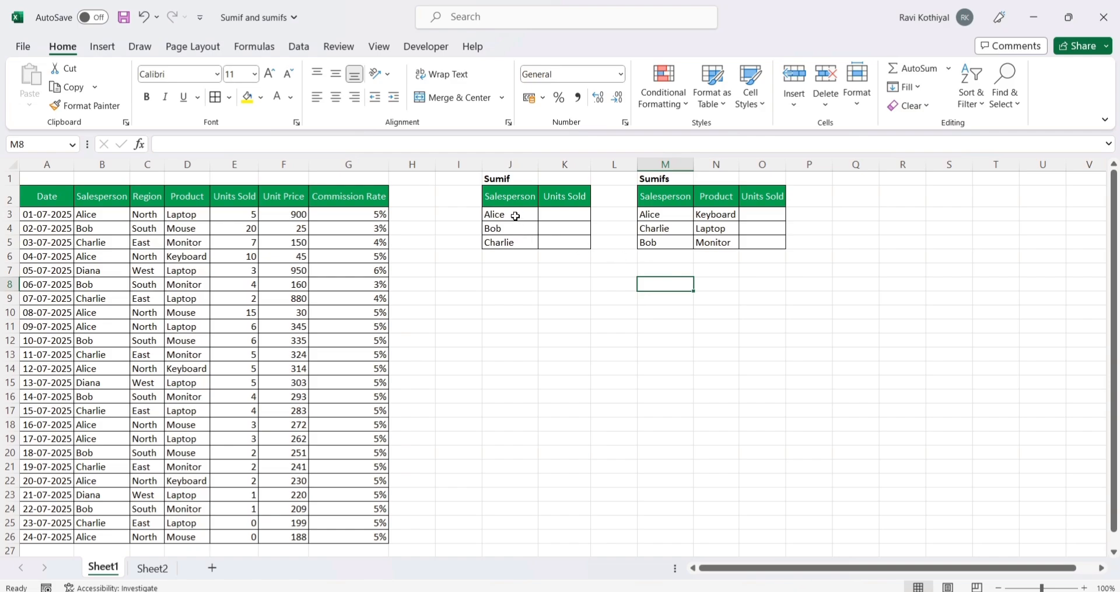
Step: Examine the Sumif table's Salesperson and Units Sold columns alongside the source sales data in A2:G26
left_click_drag(512, 214, 511, 257)
left_click(508, 196)
left_click(510, 164)
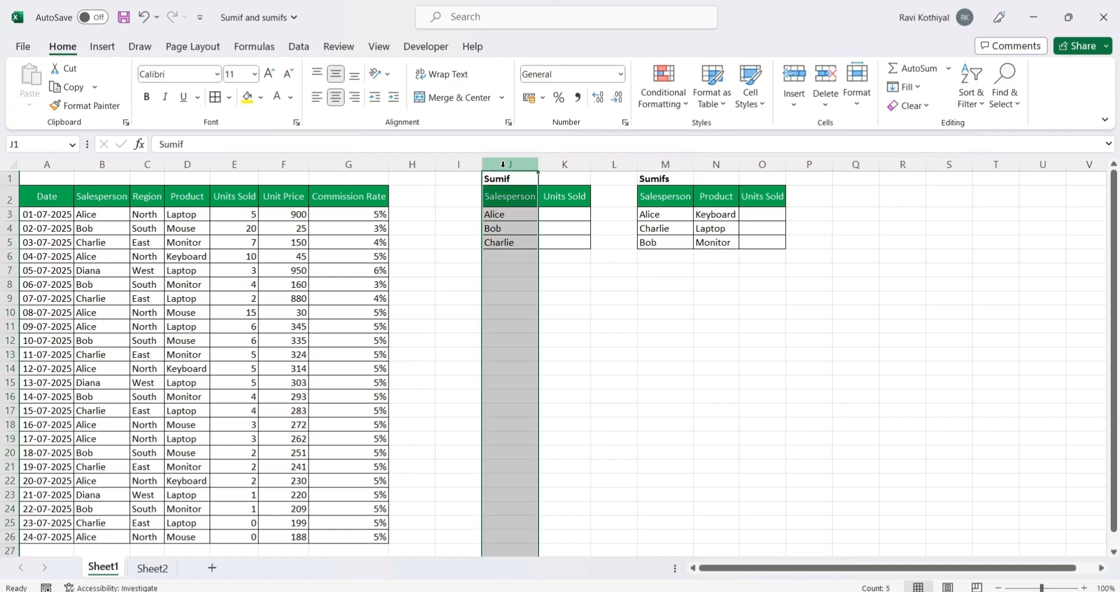
left_click(506, 215)
left_click_drag(506, 215, 506, 241)
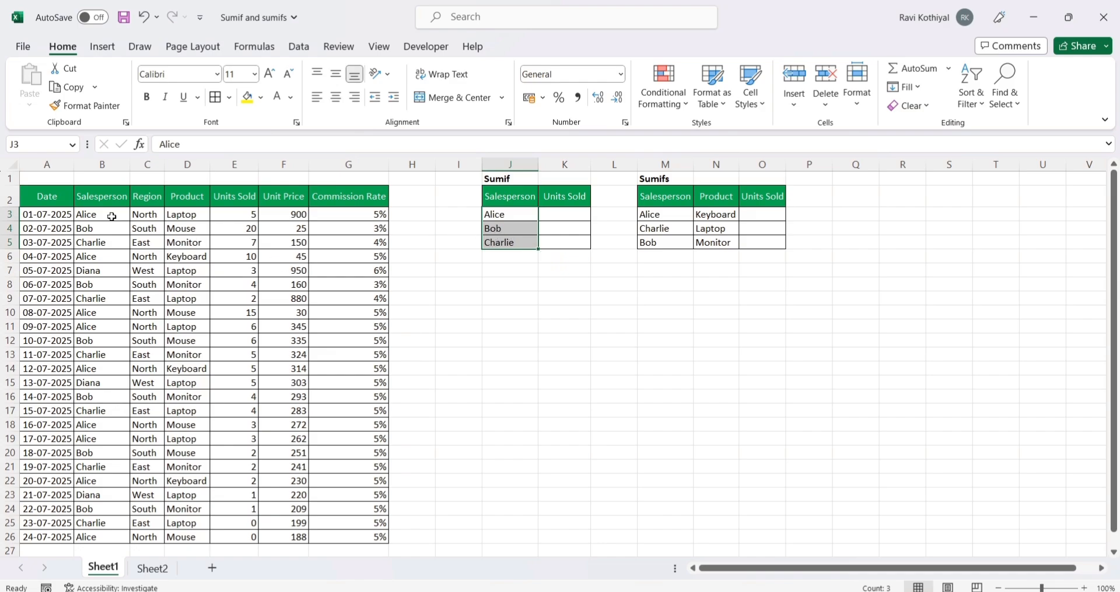
left_click_drag(69, 197, 345, 530)
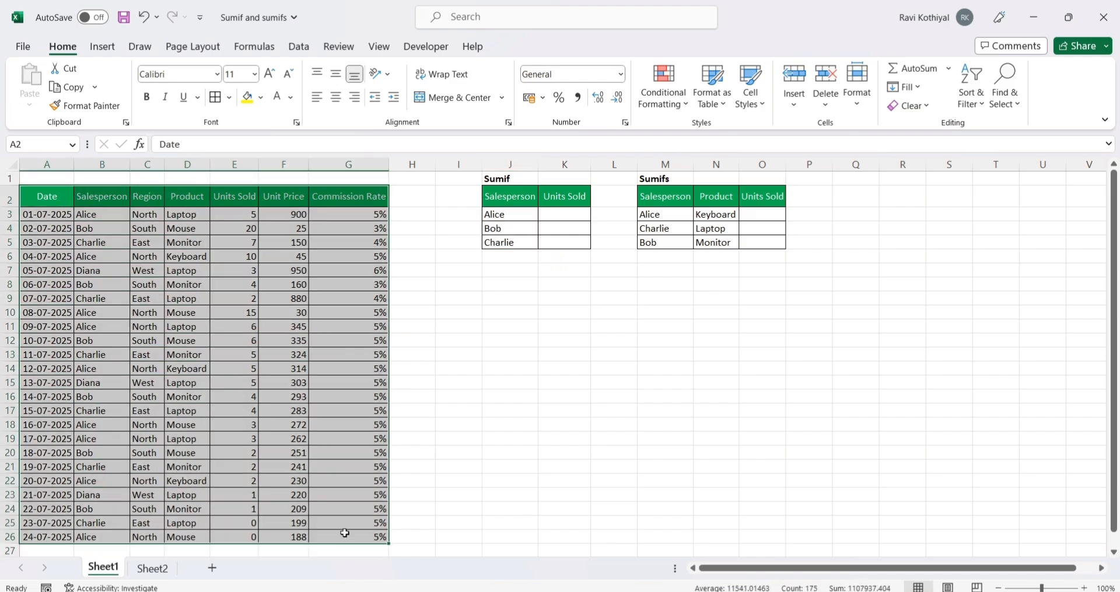
left_click_drag(73, 191, 348, 533)
left_click(495, 199)
left_click(510, 164)
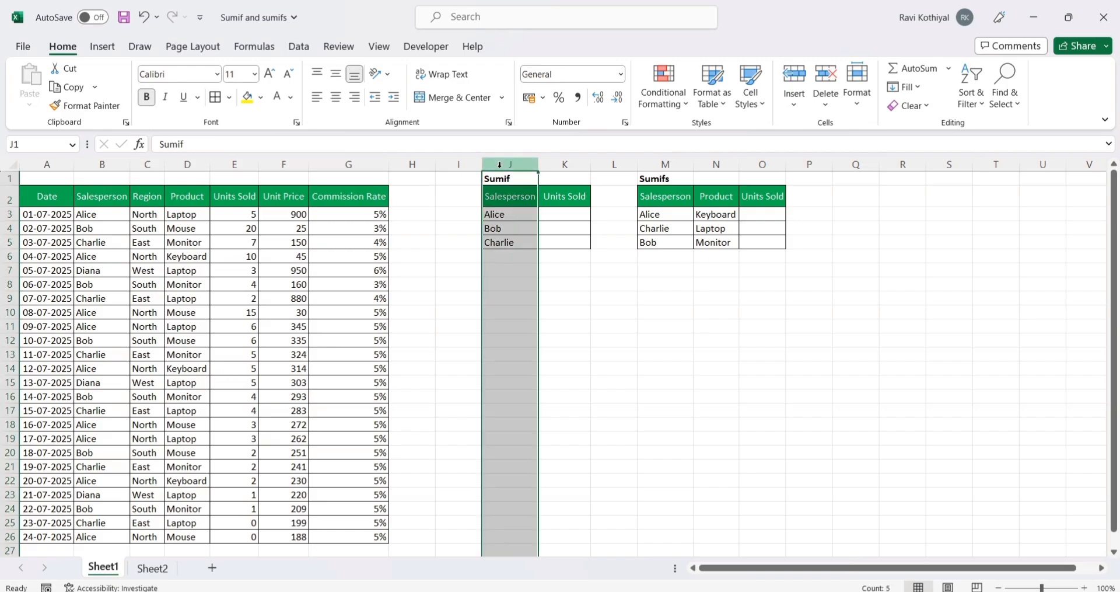
left_click(559, 217)
left_click_drag(562, 198, 563, 242)
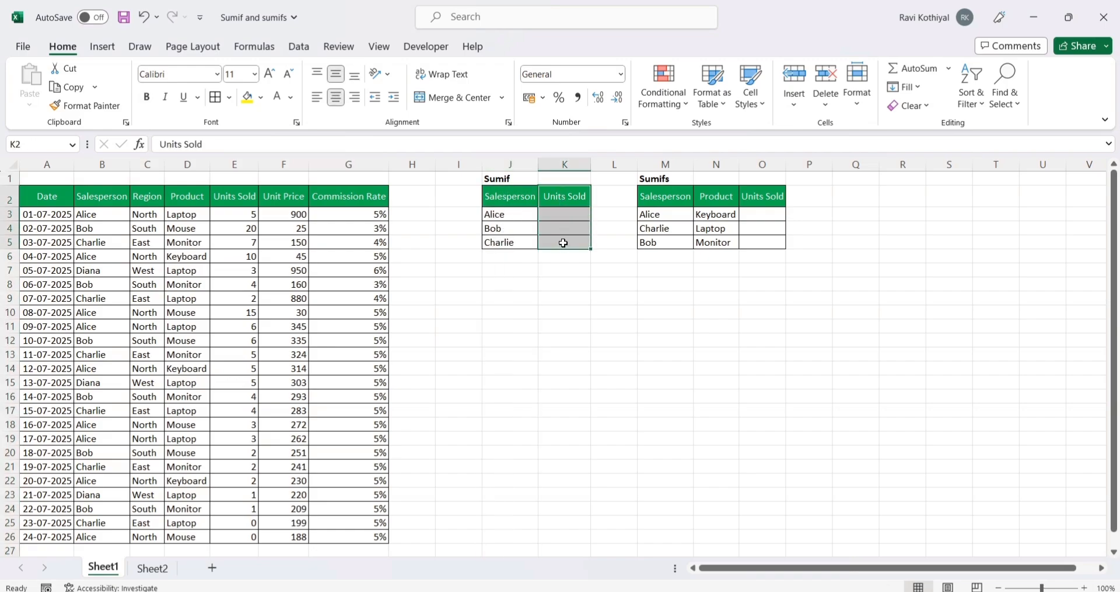
left_click(556, 281)
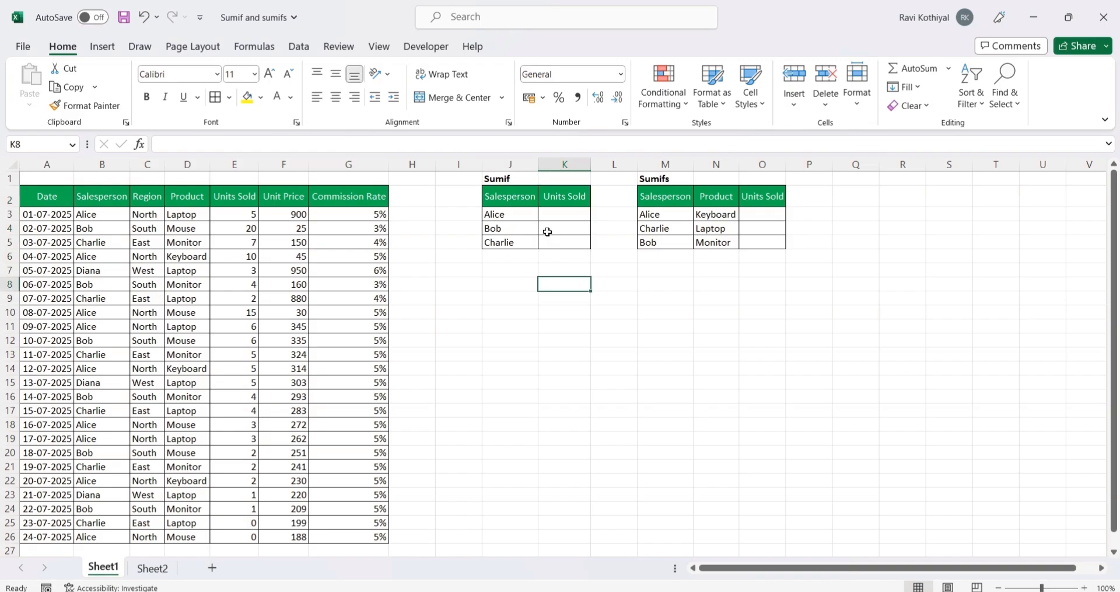
left_click_drag(513, 198, 560, 243)
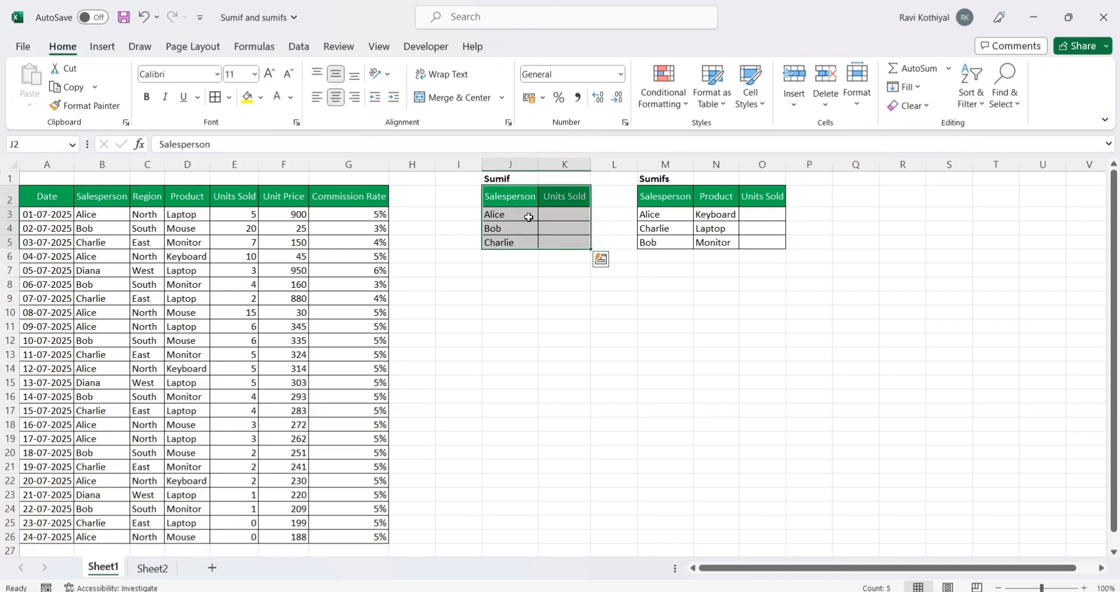
left_click_drag(493, 180, 560, 244)
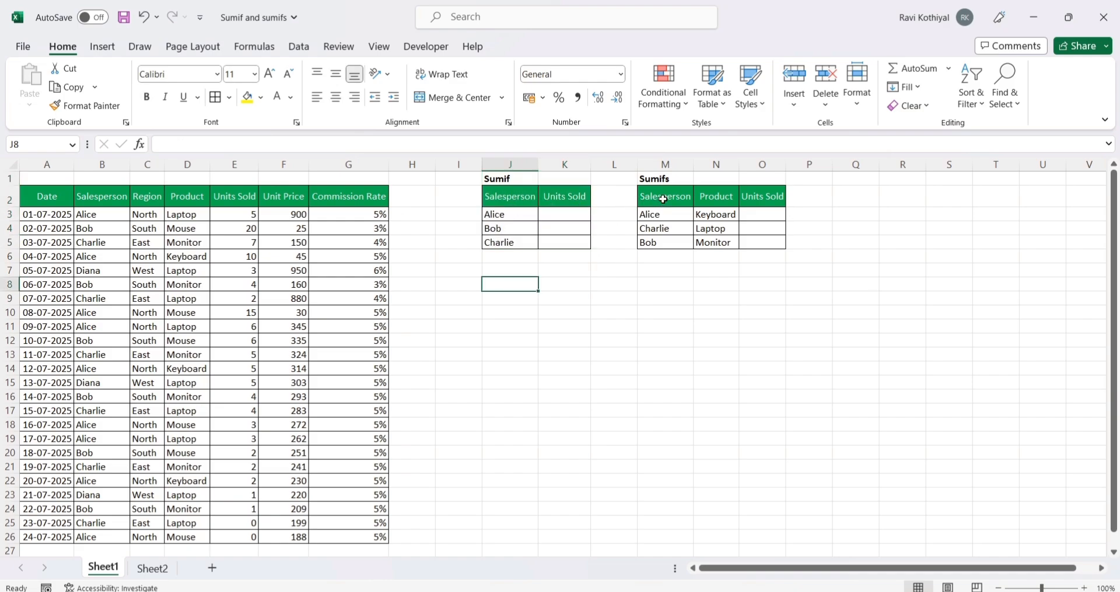
Step: Examine the Sumifs table's Salesperson and Product criteria columns and its Units Sold column, comparing it with the Sumif table
left_click(665, 196)
left_click_drag(661, 181, 747, 245)
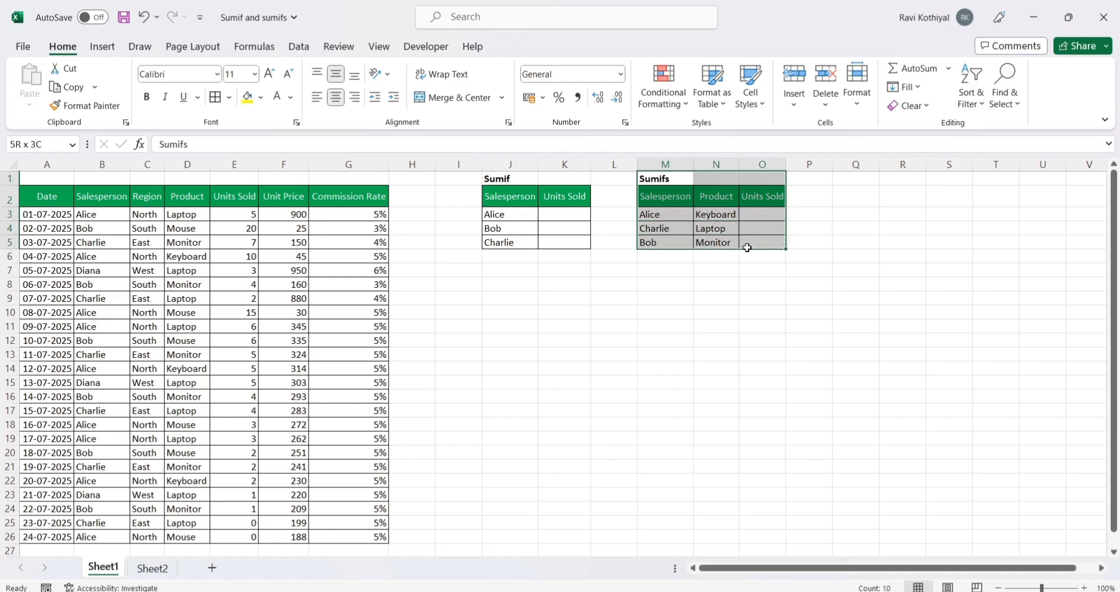
left_click(494, 179)
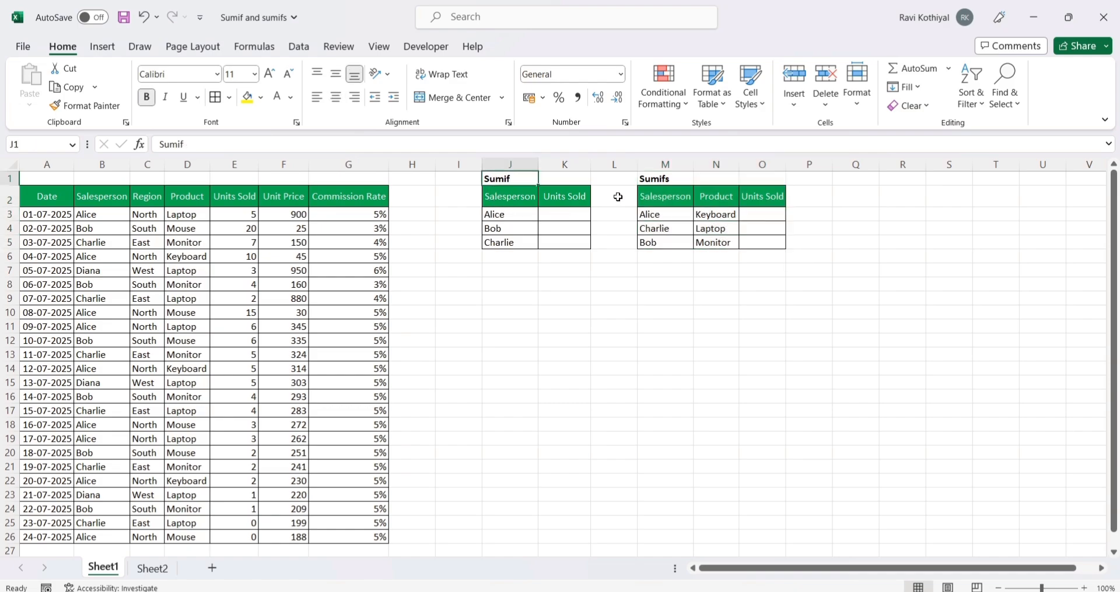
left_click(644, 182)
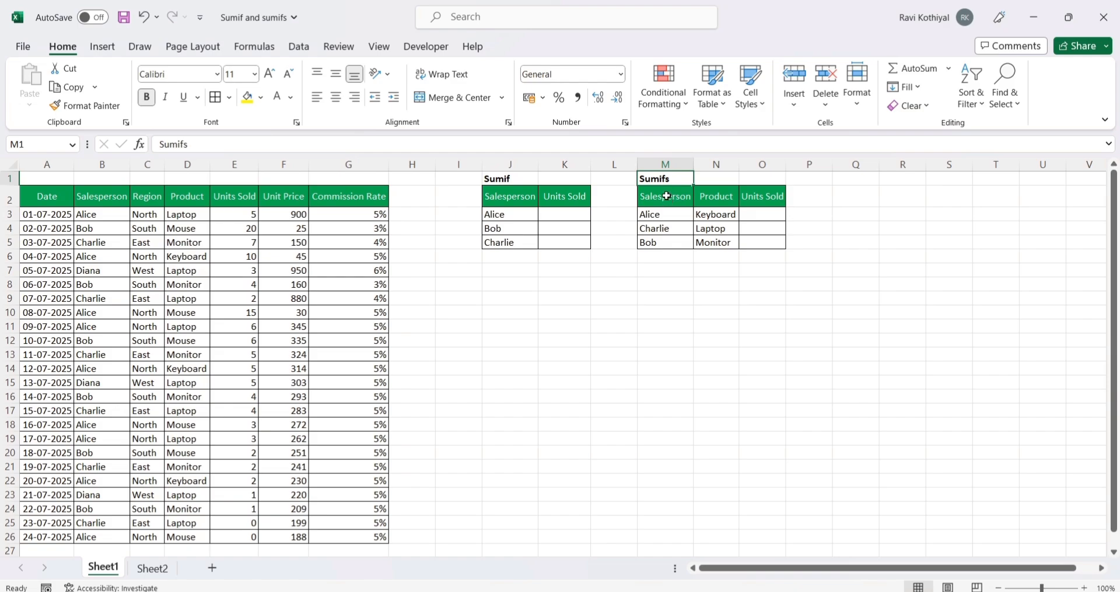
left_click(671, 199)
left_click(665, 164)
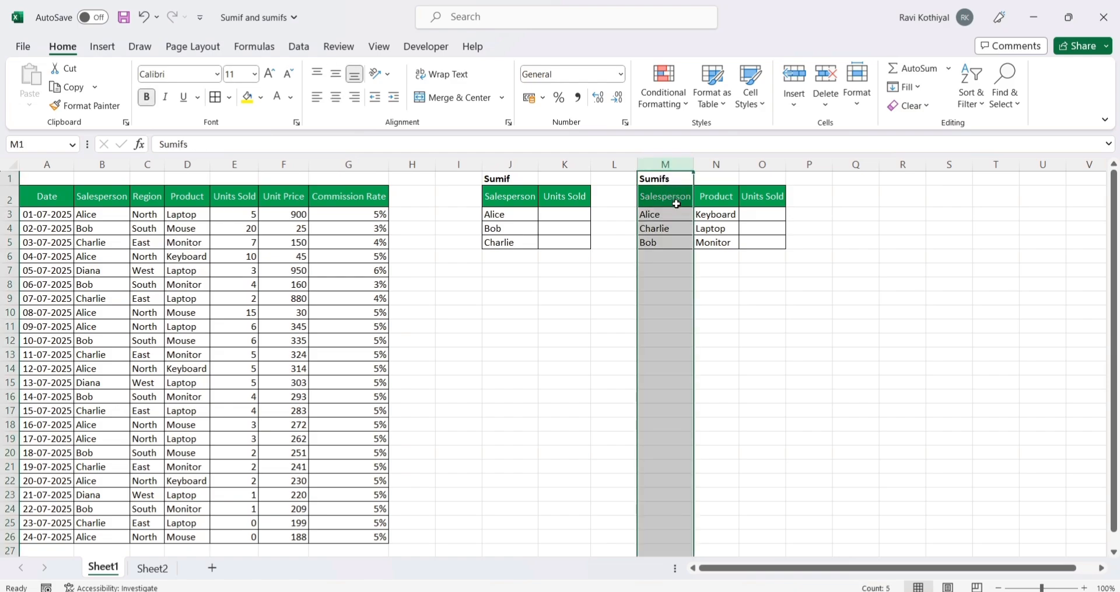
left_click(716, 166)
left_click_drag(757, 214, 755, 247)
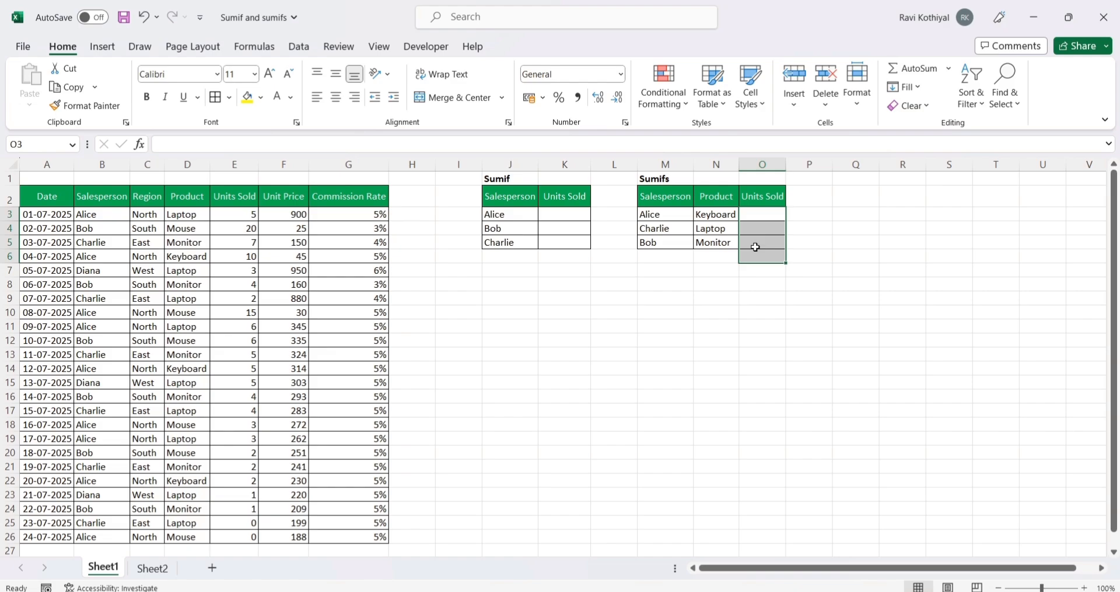
Step: Start a SUMIF formula in cell K3 with the Salesperson column B2:B26 as the range
left_click(555, 214)
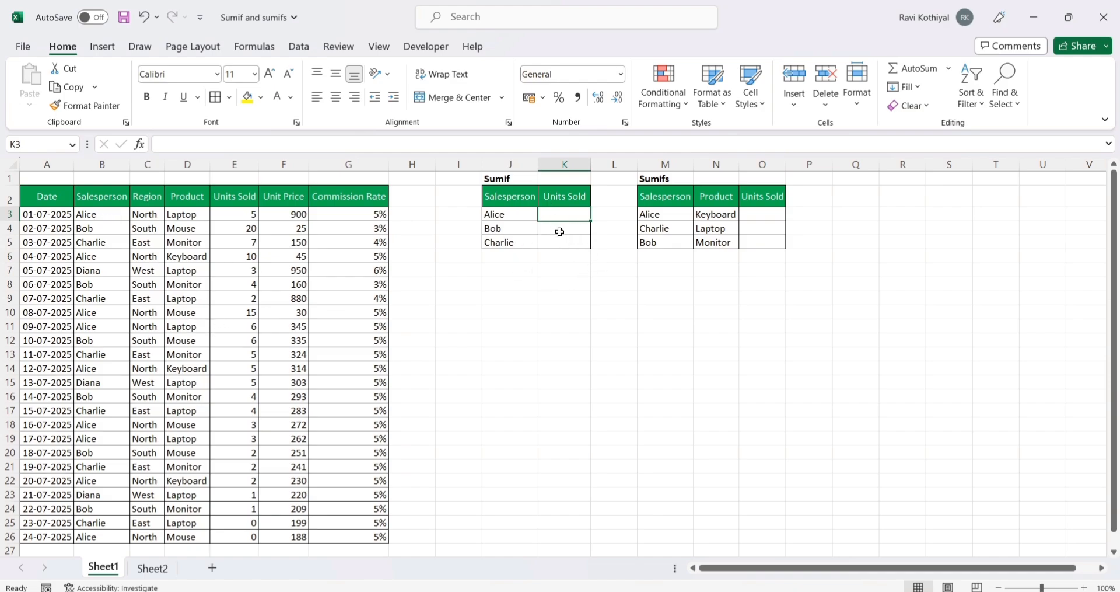
scroll(607, 227, "up", 3)
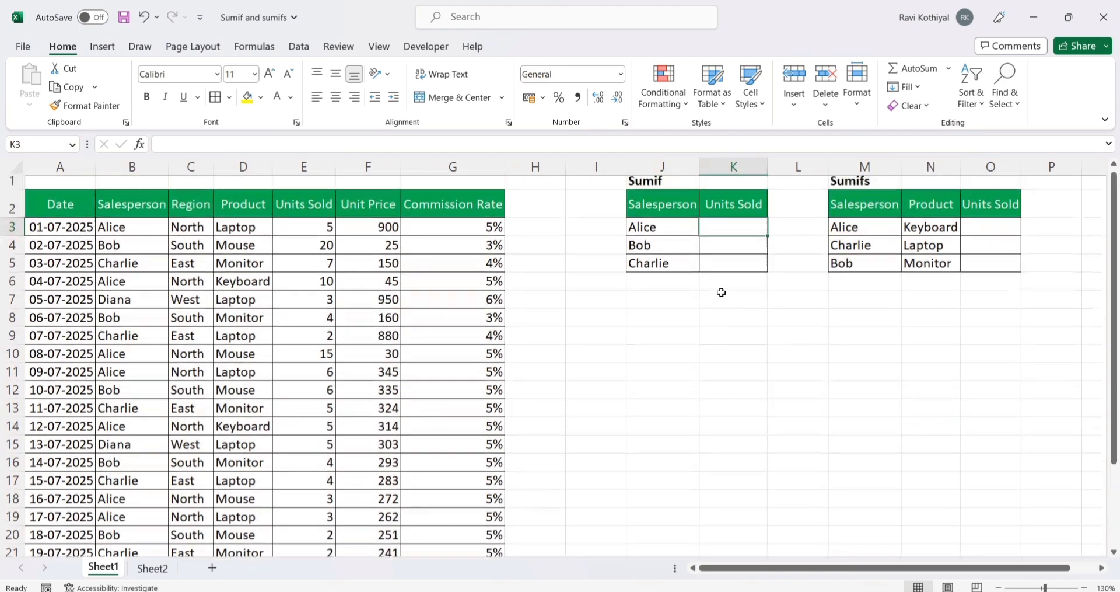
left_click(745, 265)
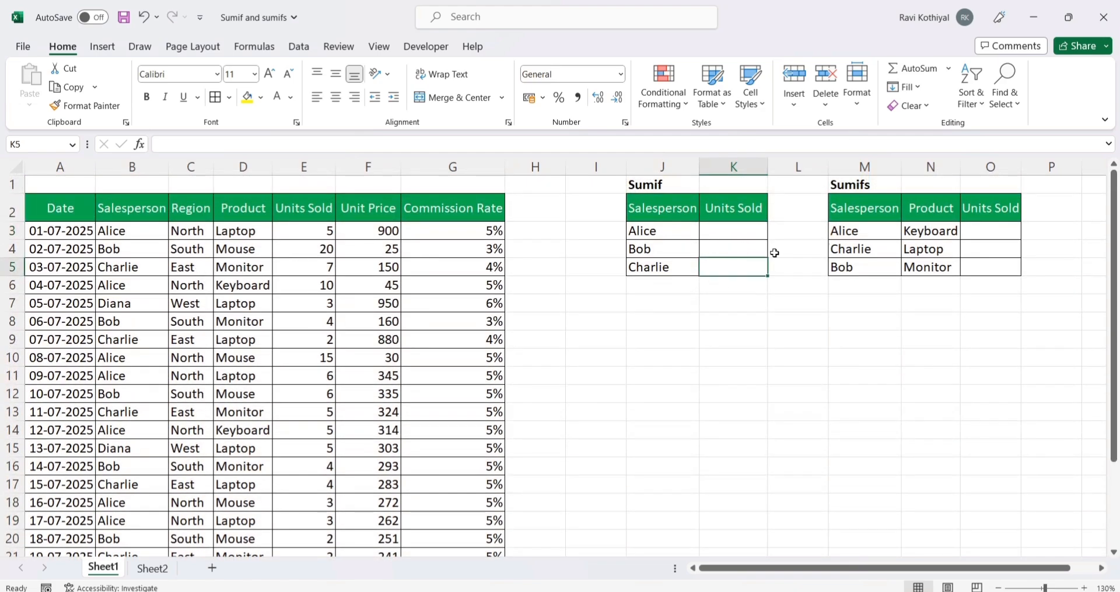
left_click(729, 237)
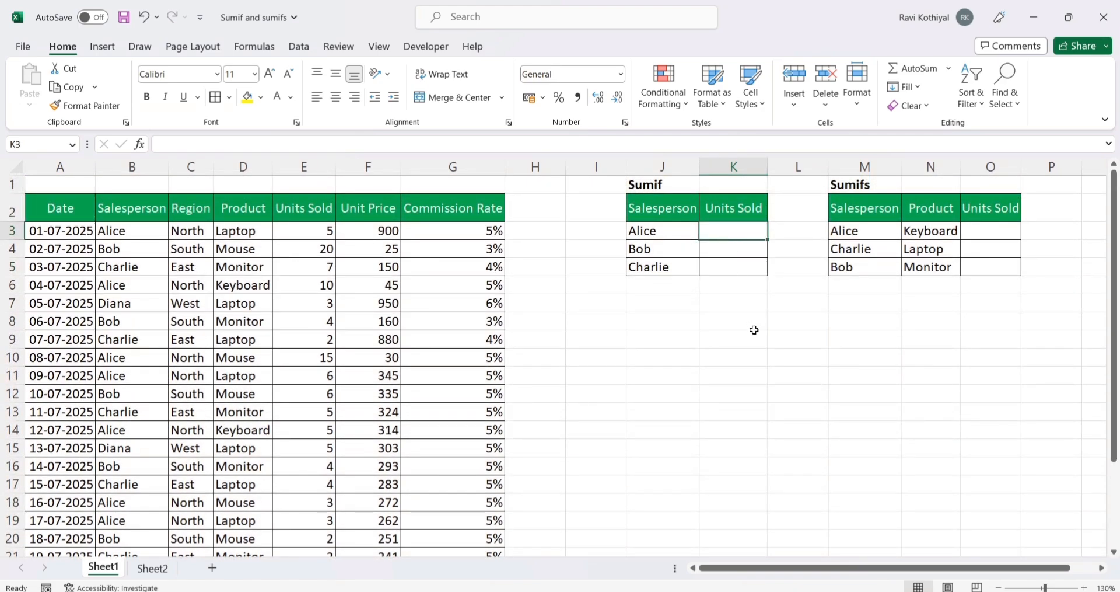
type("=sumif")
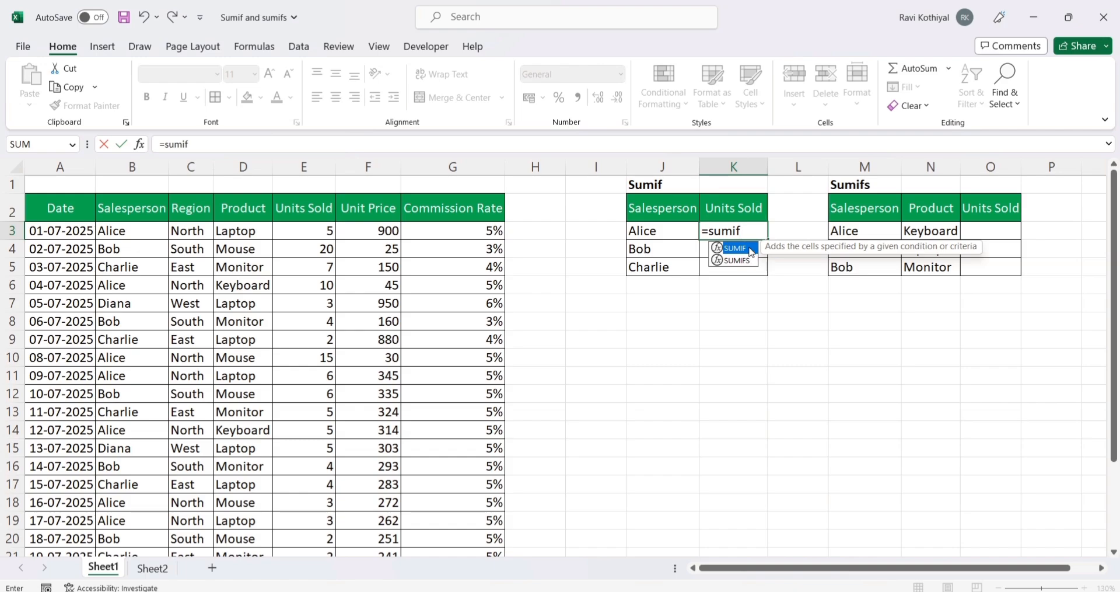
double_click(737, 250)
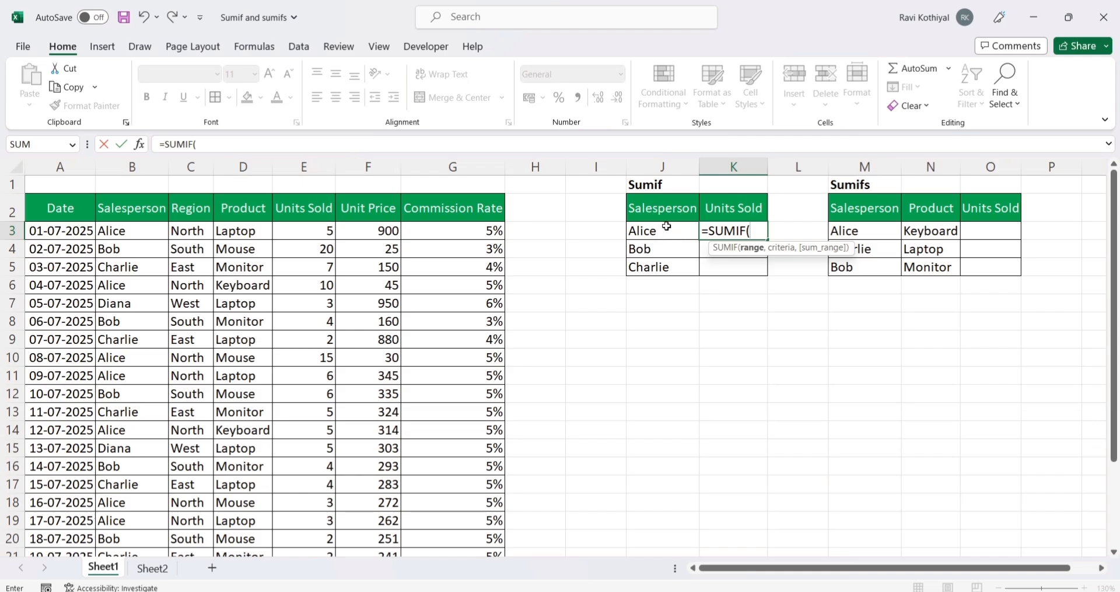
left_click(154, 212)
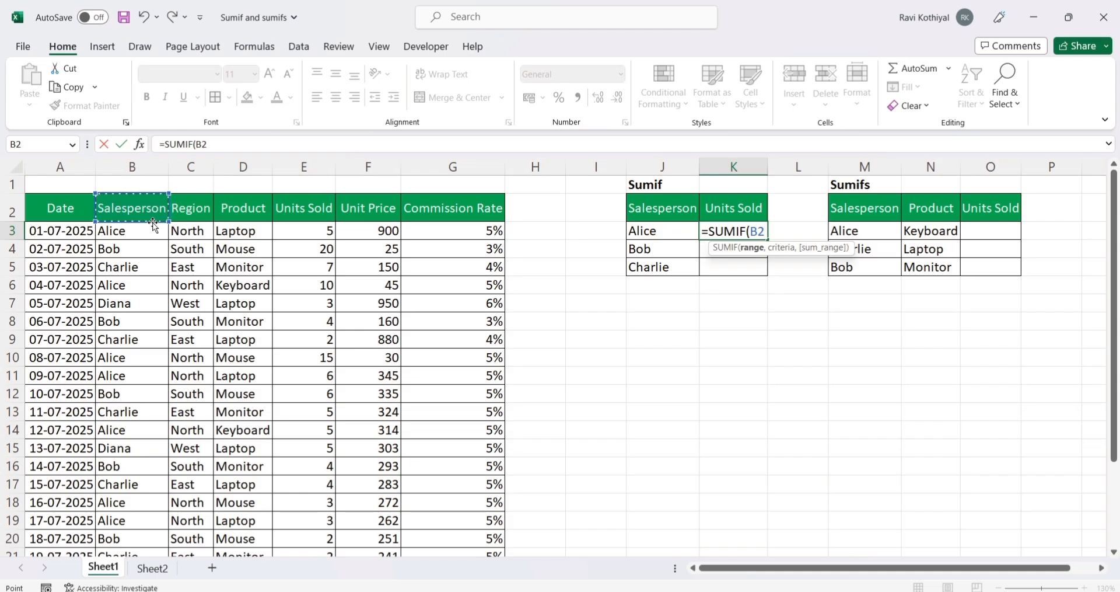
key("ctrl+shift+Down")
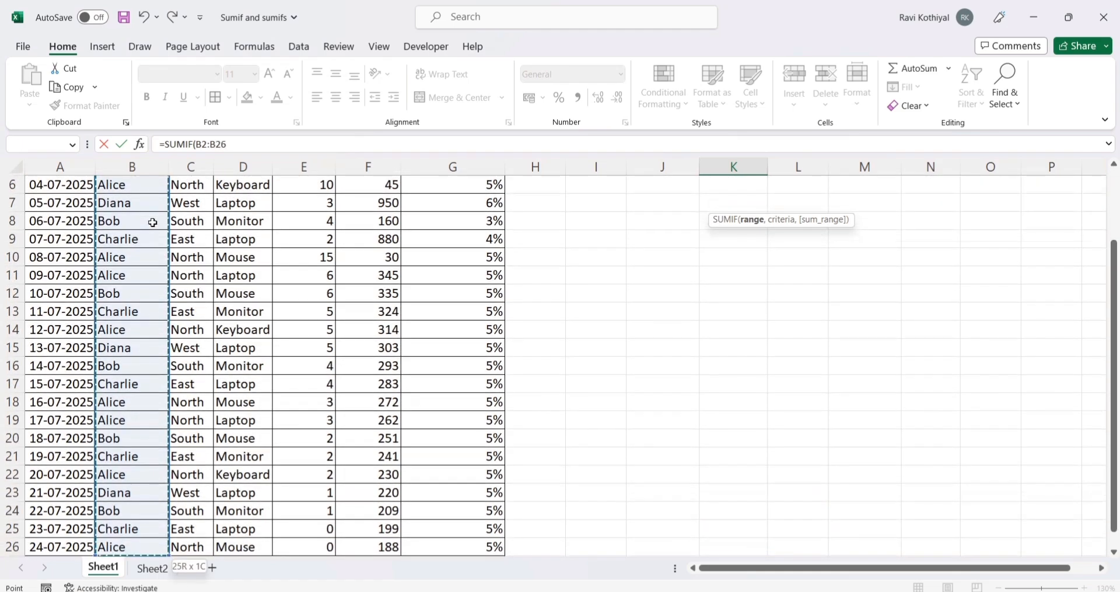
scroll(155, 216, "up", 2)
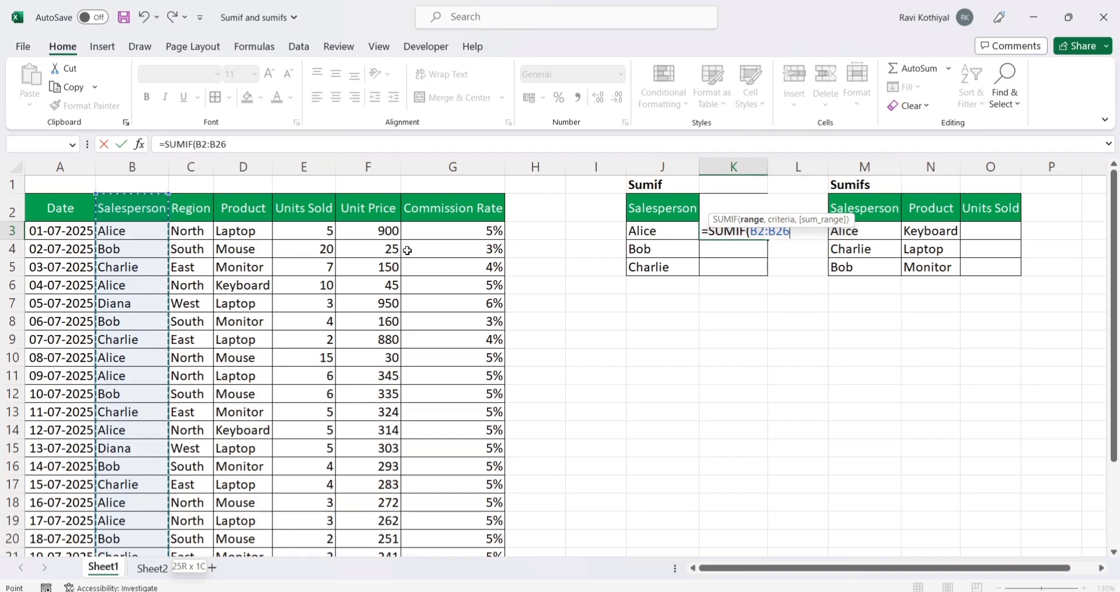
type(",")
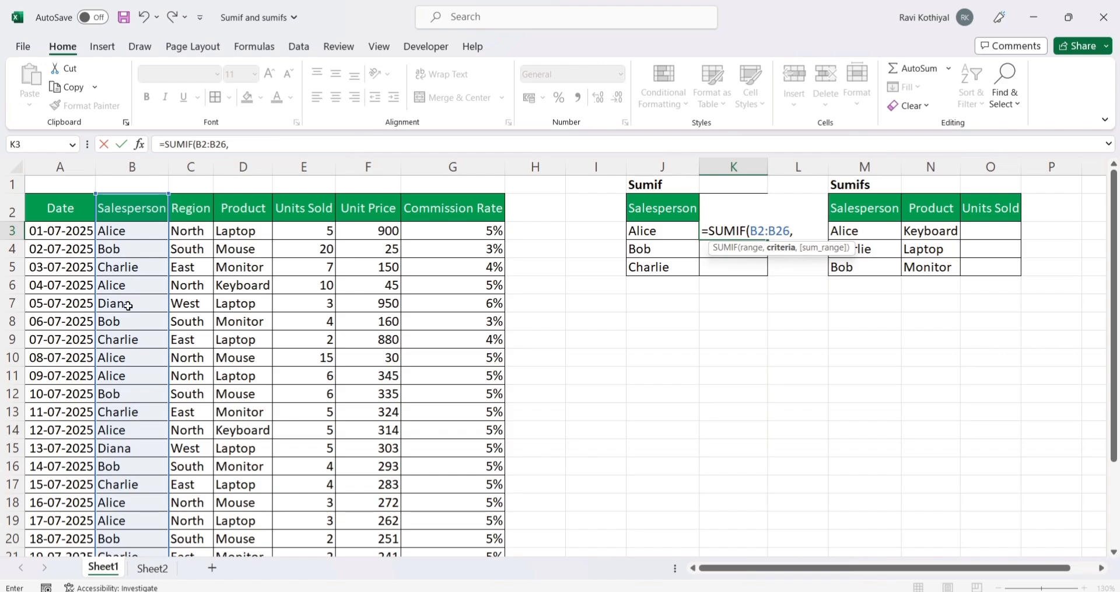
Step: Complete the SUMIF formula in K3 with J3 as the criteria and the Units Sold column E2:E26 as the sum range
left_click(655, 233)
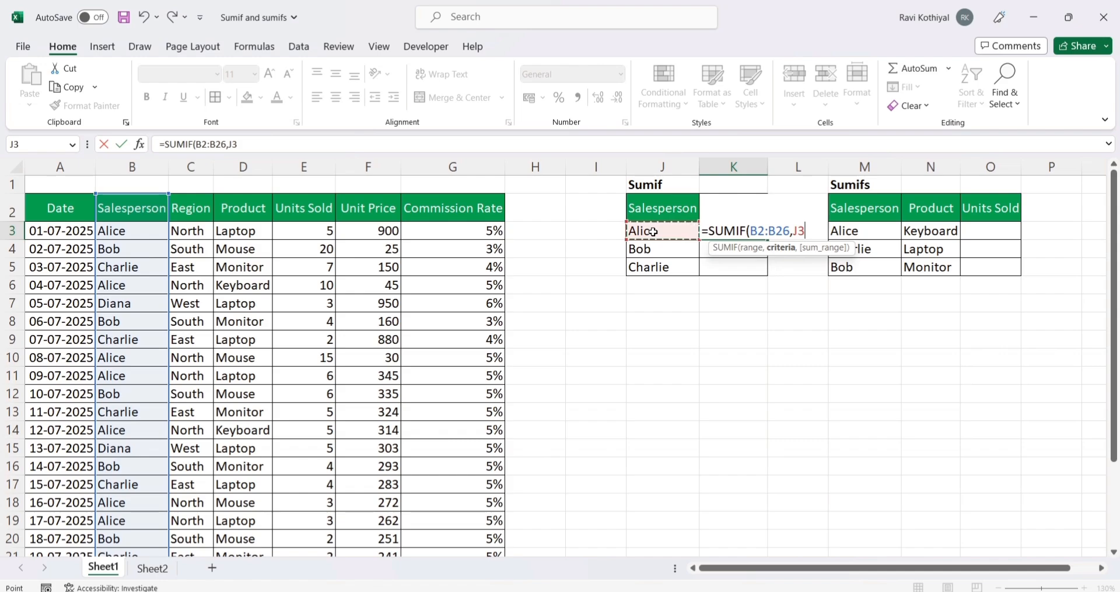
type(",")
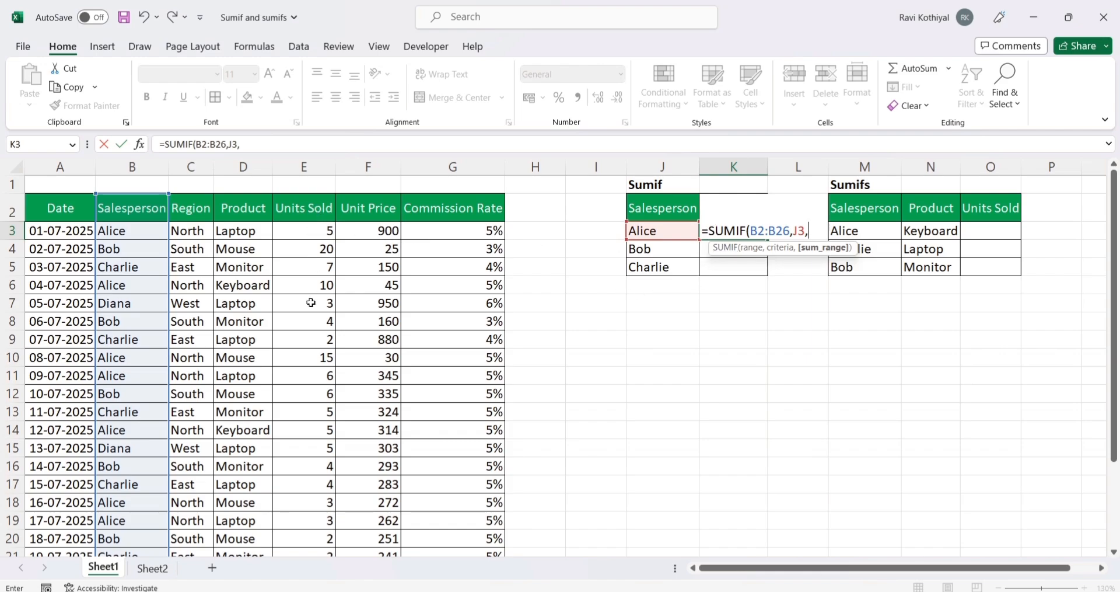
left_click(310, 215)
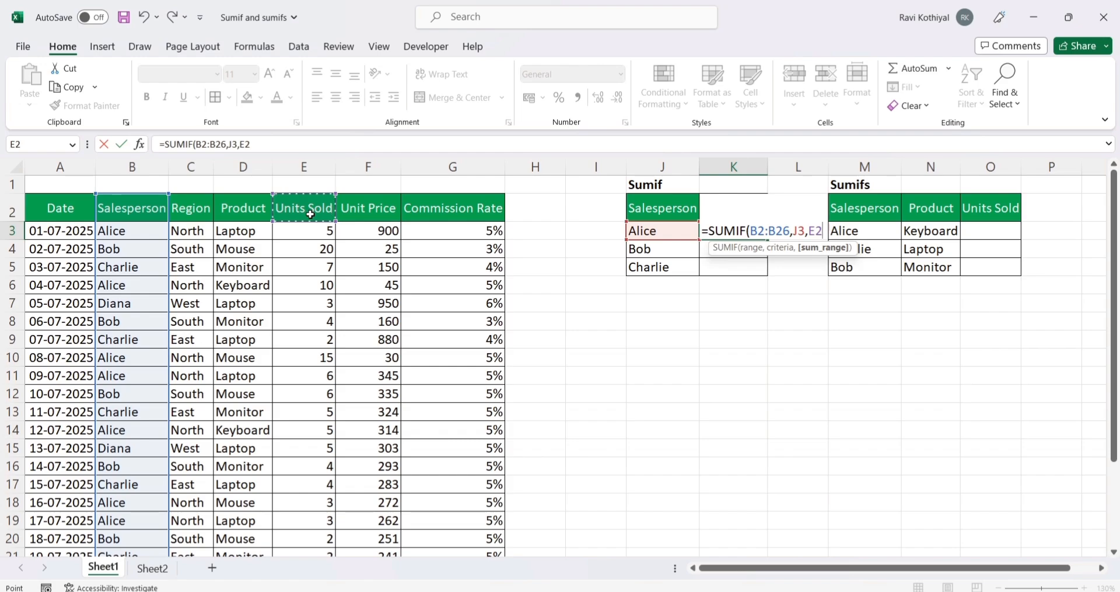
key("ctrl+shift+Down")
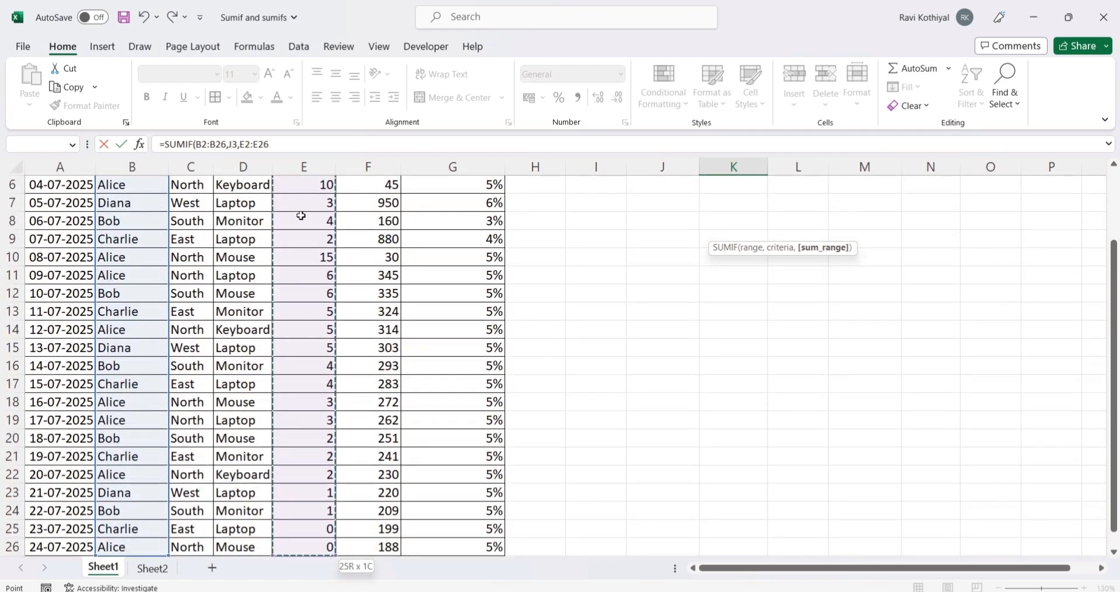
scroll(280, 233, "up", 2)
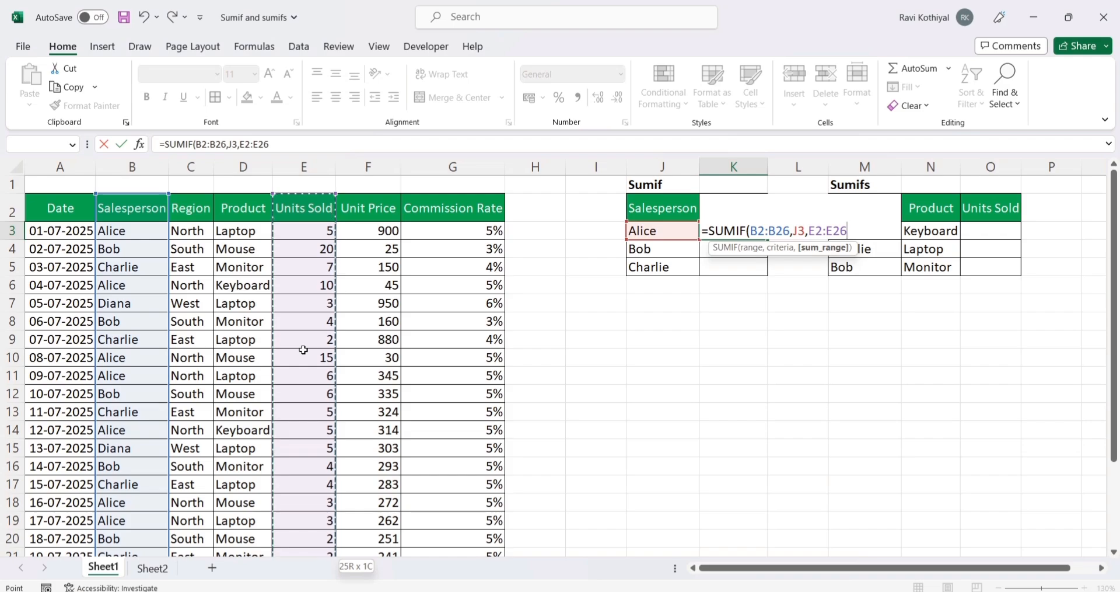
type(")")
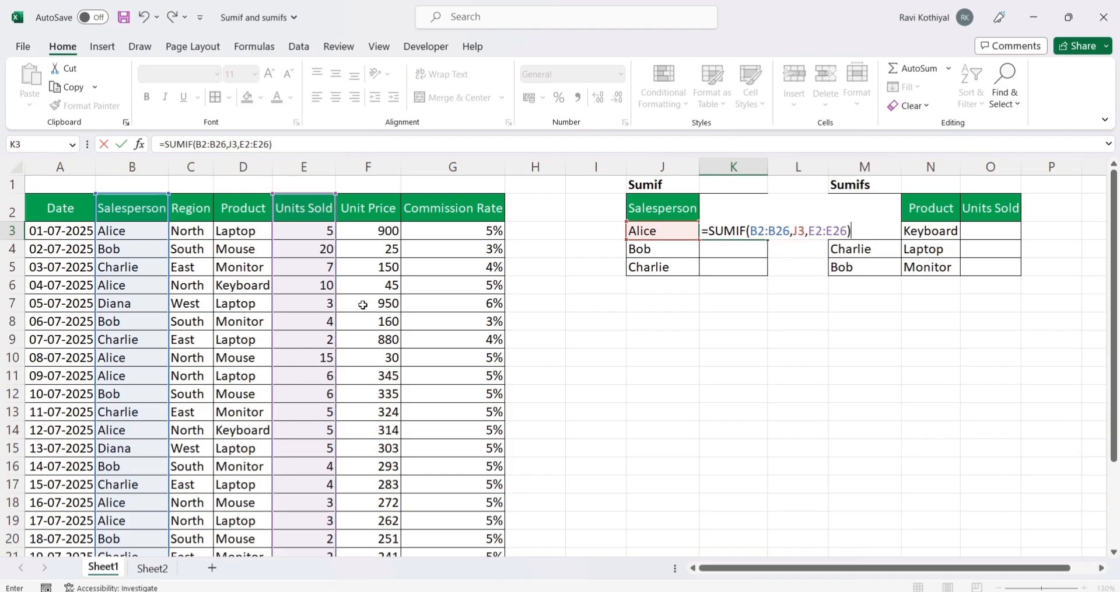
Step: Make both ranges in the K3 SUMIF formula absolute, as $B$2:$B$26 and $E$2:$E$26, and enter the formula
left_click(775, 232)
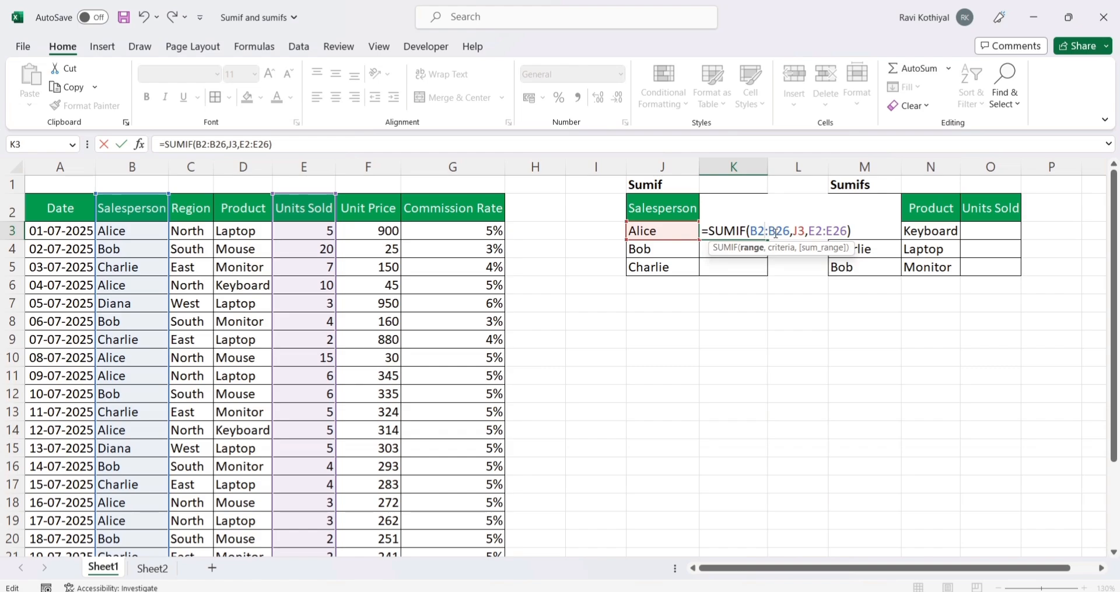
left_click_drag(782, 233, 891, 231)
key("F4")
left_click(845, 231)
key("F4")
key("F4")
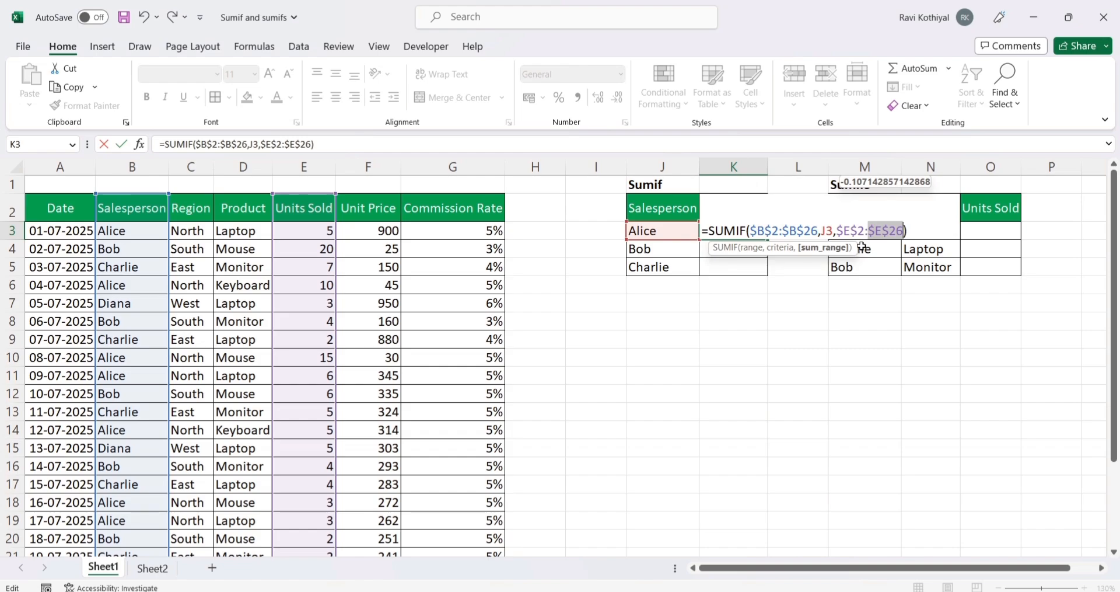
key("Return")
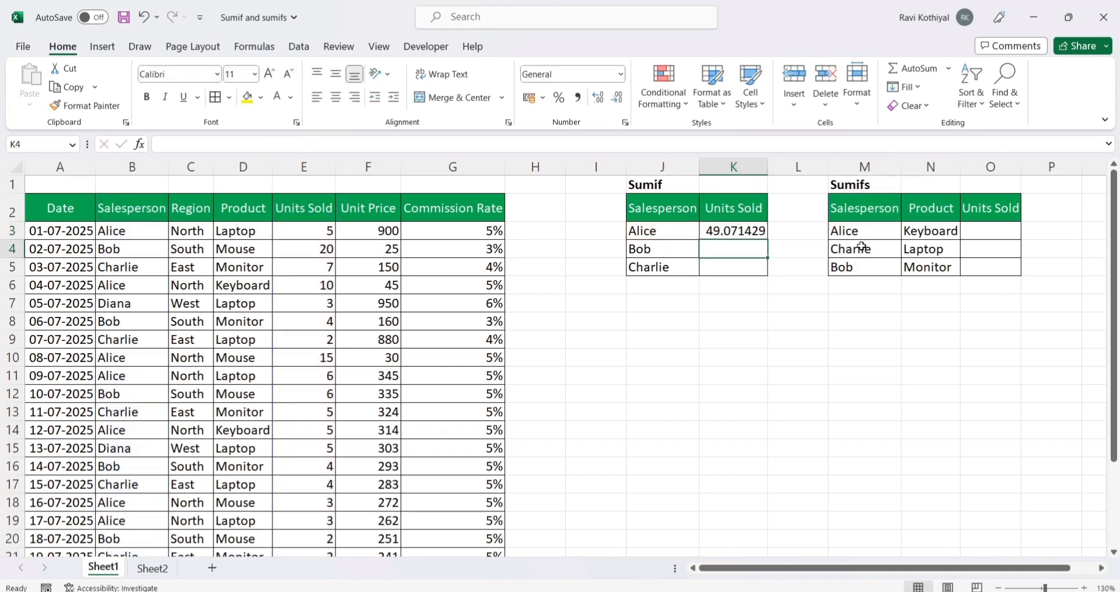
Step: Copy the SUMIF formula from K3 into K4 and K5 for the other two salespeople
left_click(761, 233)
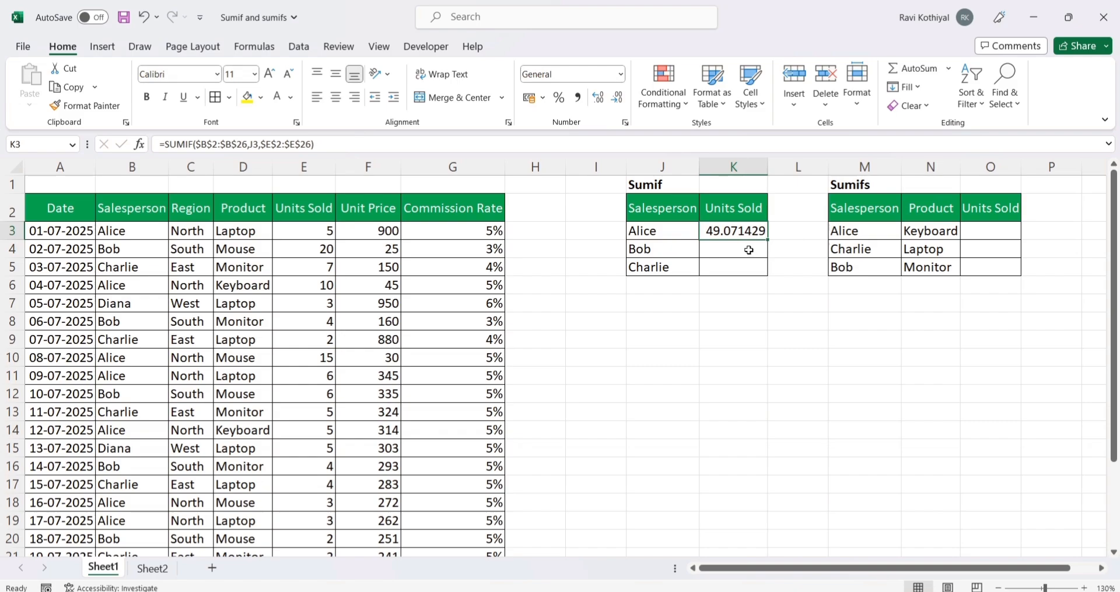
key("ctrl+c")
left_click(748, 250)
key("ctrl+v")
left_click(733, 266)
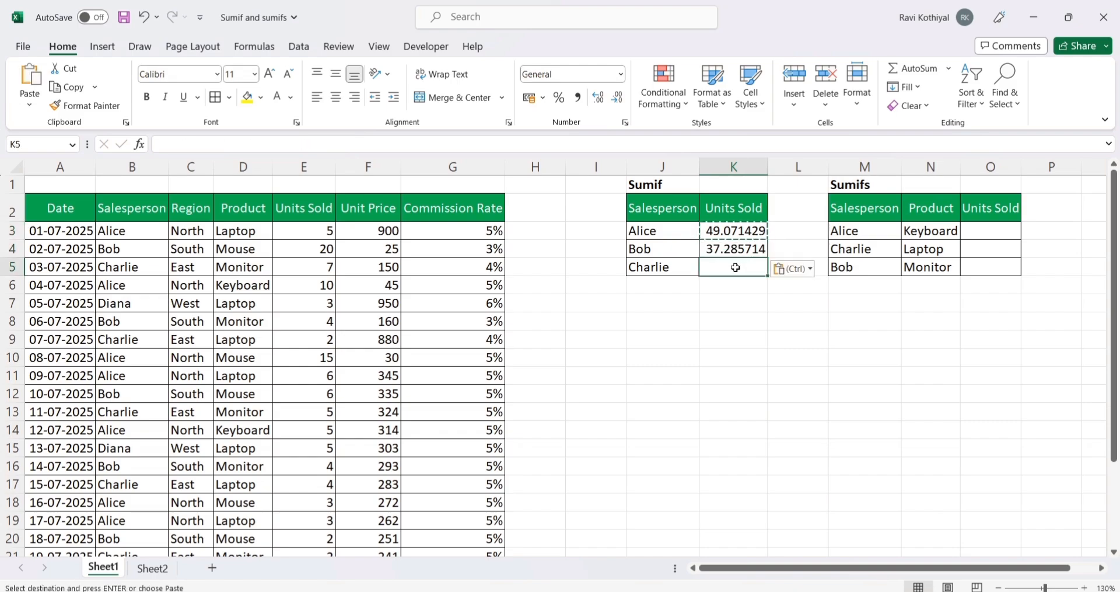
key("ctrl+v")
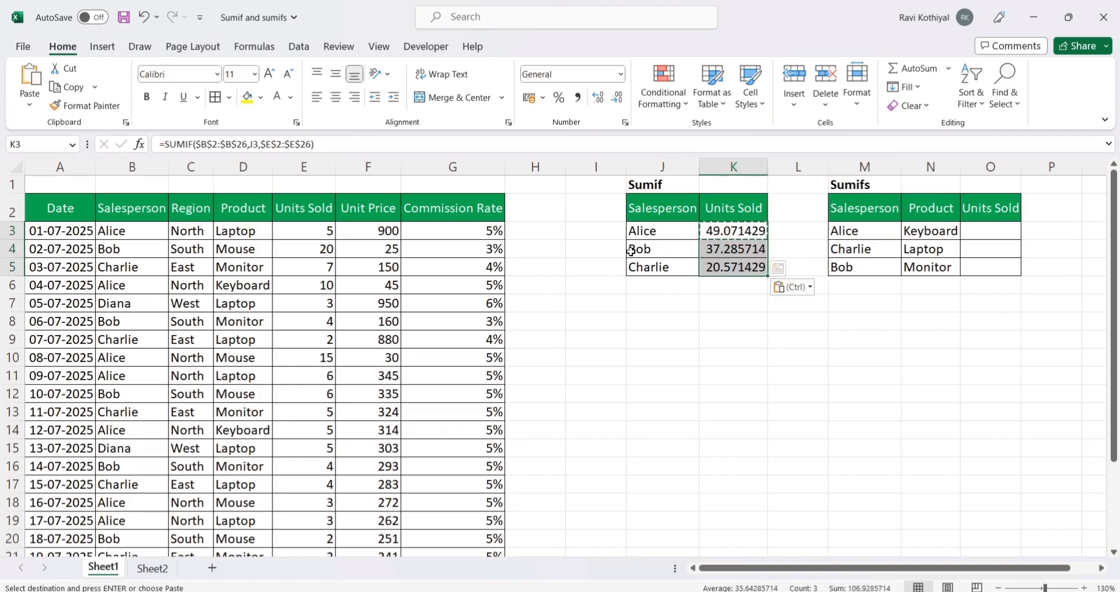
left_click(658, 230)
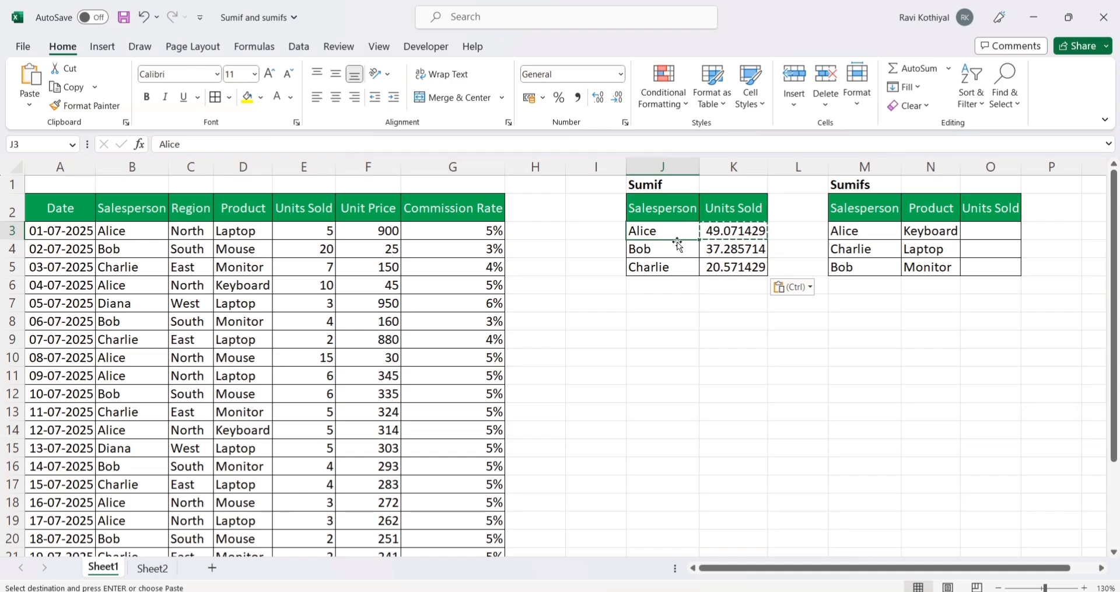
Step: Turn on filters for the header row 2
left_click(12, 209)
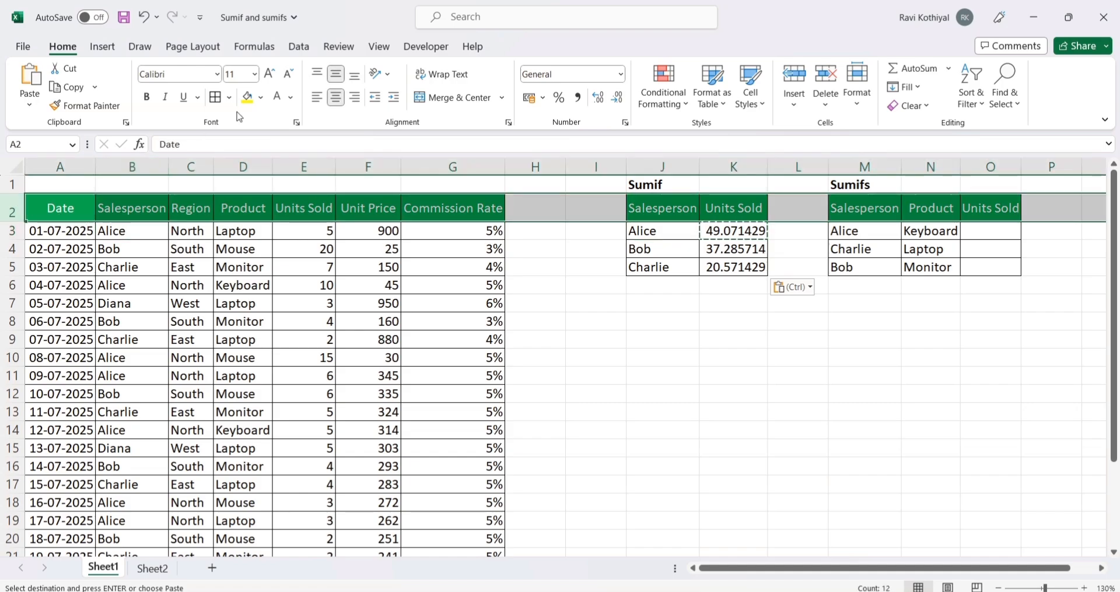
left_click(299, 47)
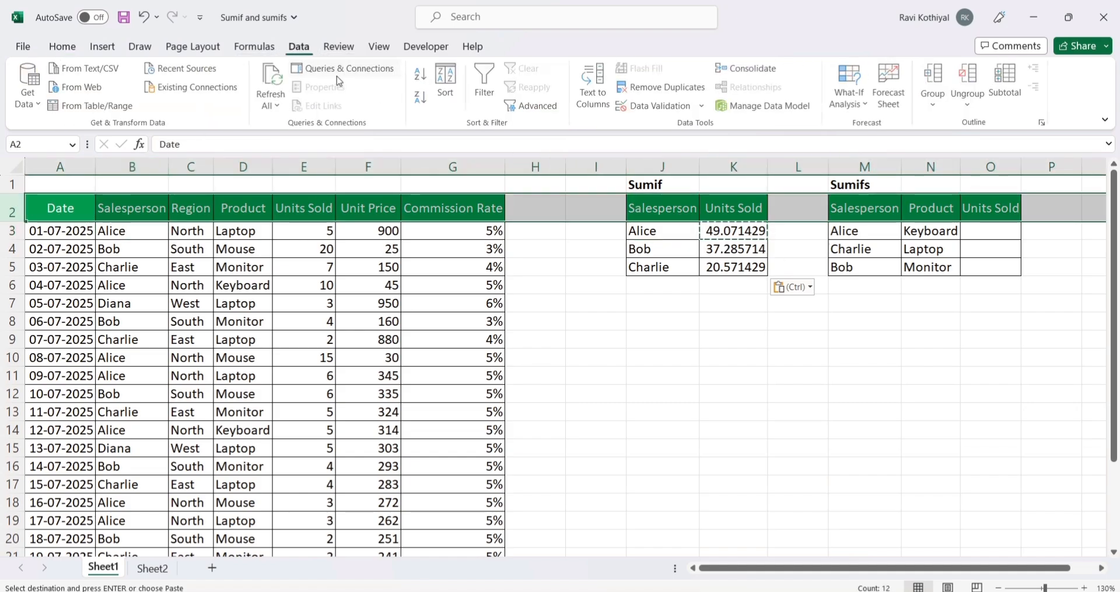
left_click(486, 87)
left_click(291, 286)
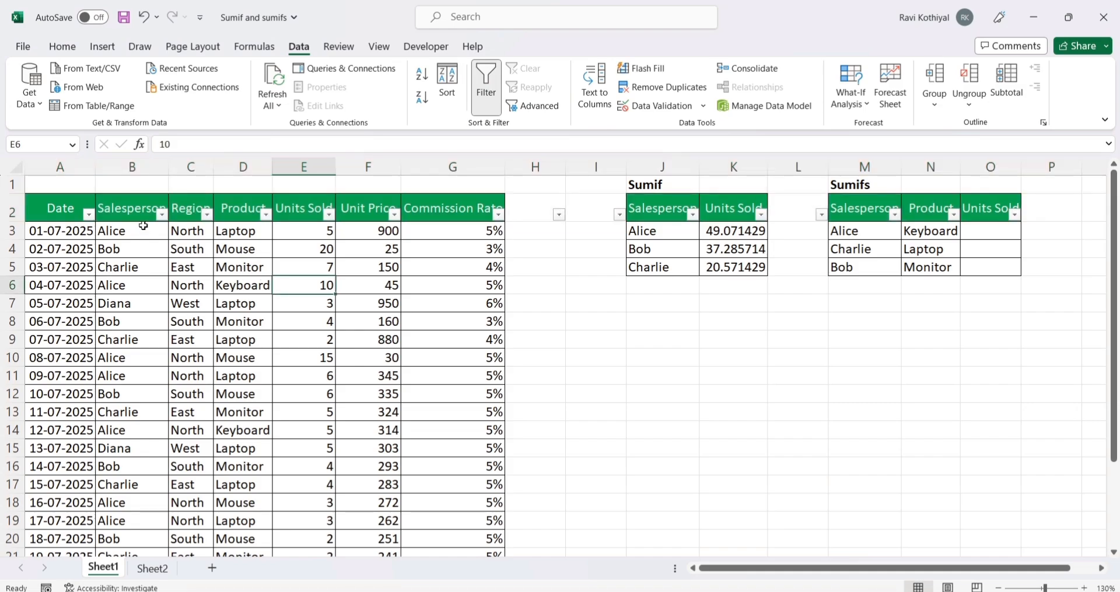
Step: Filter the source data's Salesperson column to the person named in J3 and select their Units Sold values to check the sum
left_click(160, 214)
left_click(64, 390)
left_click(55, 402)
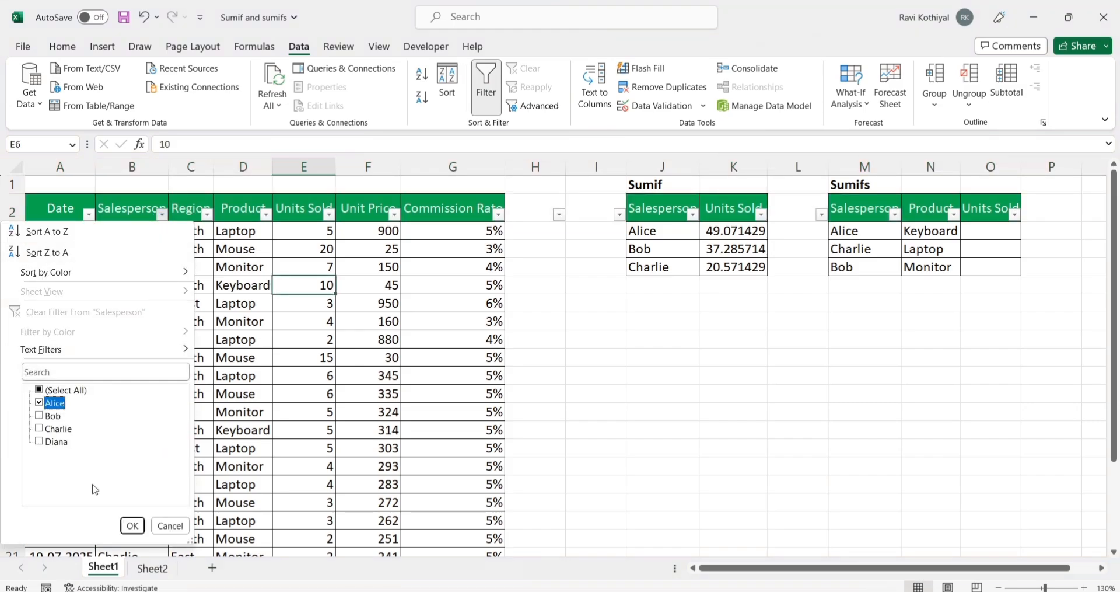
left_click(131, 527)
left_click_drag(330, 223, 315, 376)
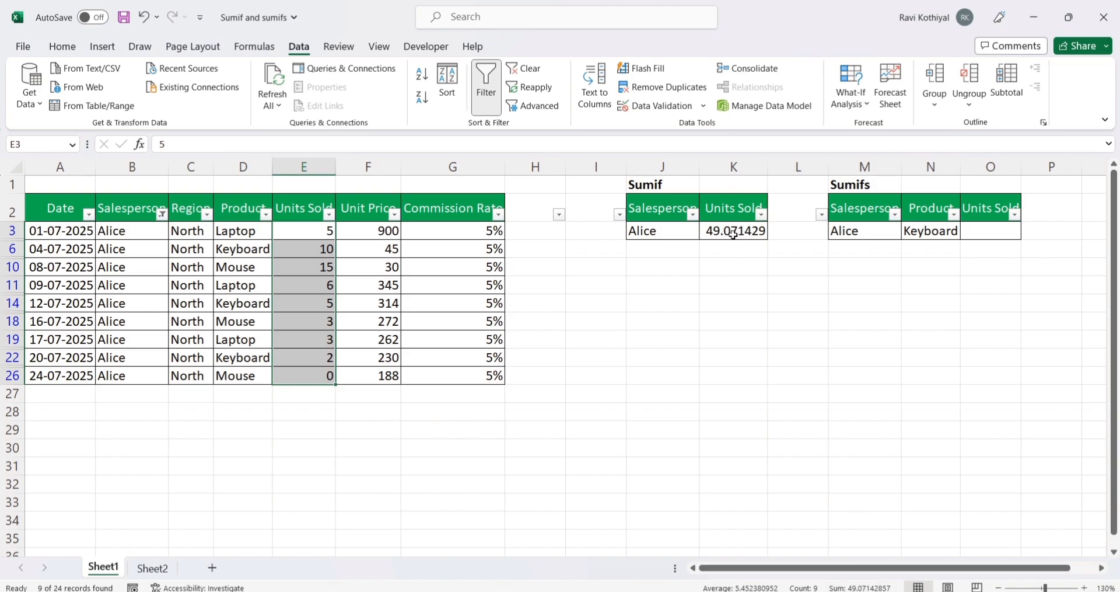
Step: Reset the Salesperson filter in the source data to show all salespeople
left_click(162, 214)
left_click(66, 390)
left_click(132, 525)
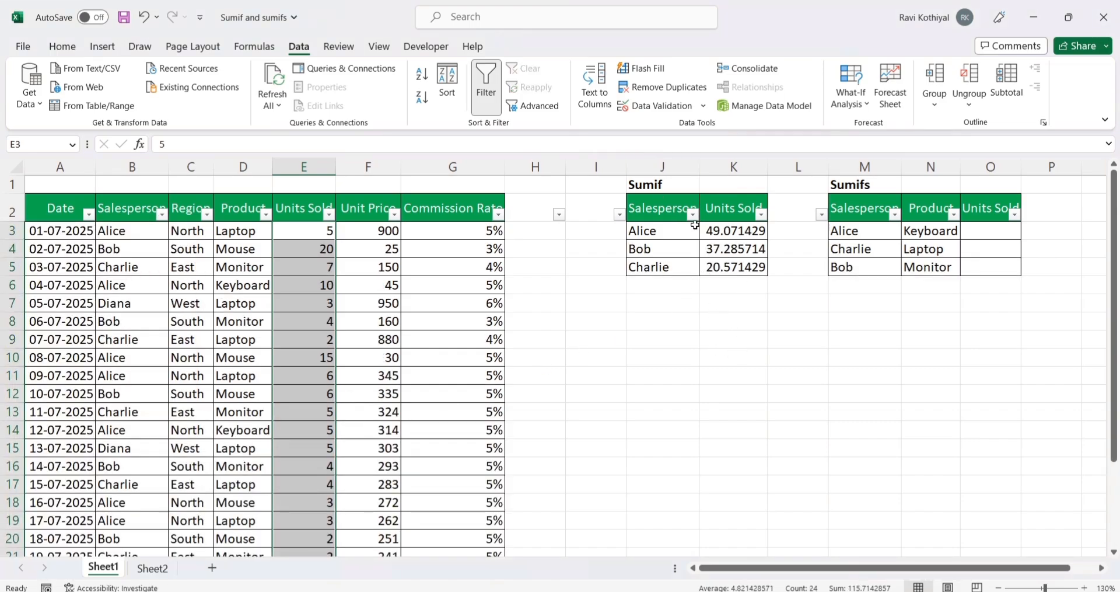
Step: Clear the SUMIF formulas from K3:K5 in the Sumif table
left_click_drag(725, 231, 725, 269)
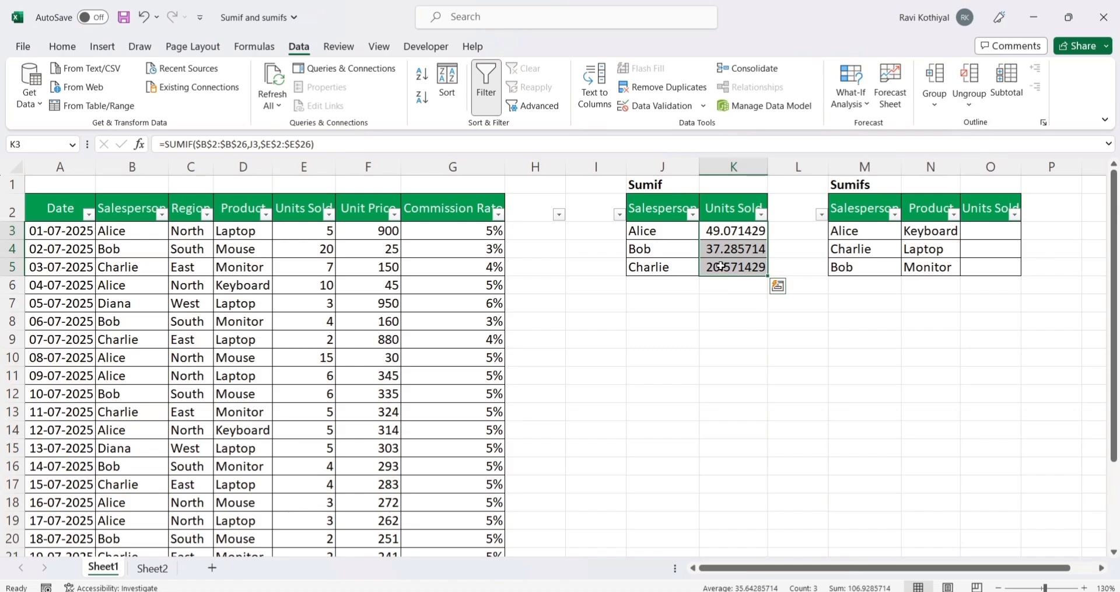
key("Delete")
left_click(728, 216)
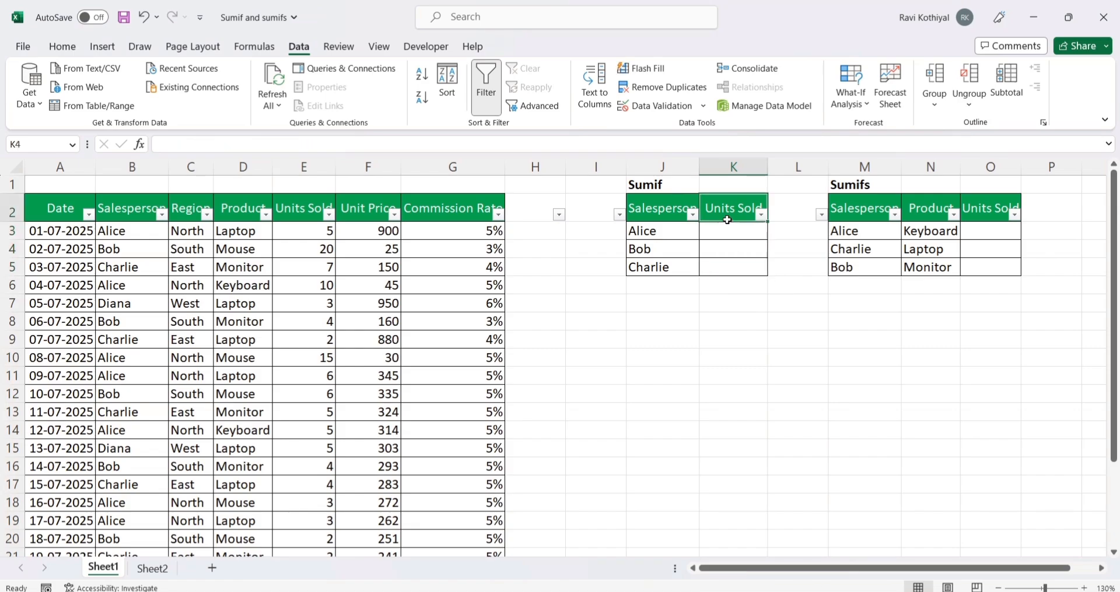
Step: Start a SUMIFS formula in K3 with the Units Sold column E2:E26 as the sum range
left_click(731, 230)
type("=")
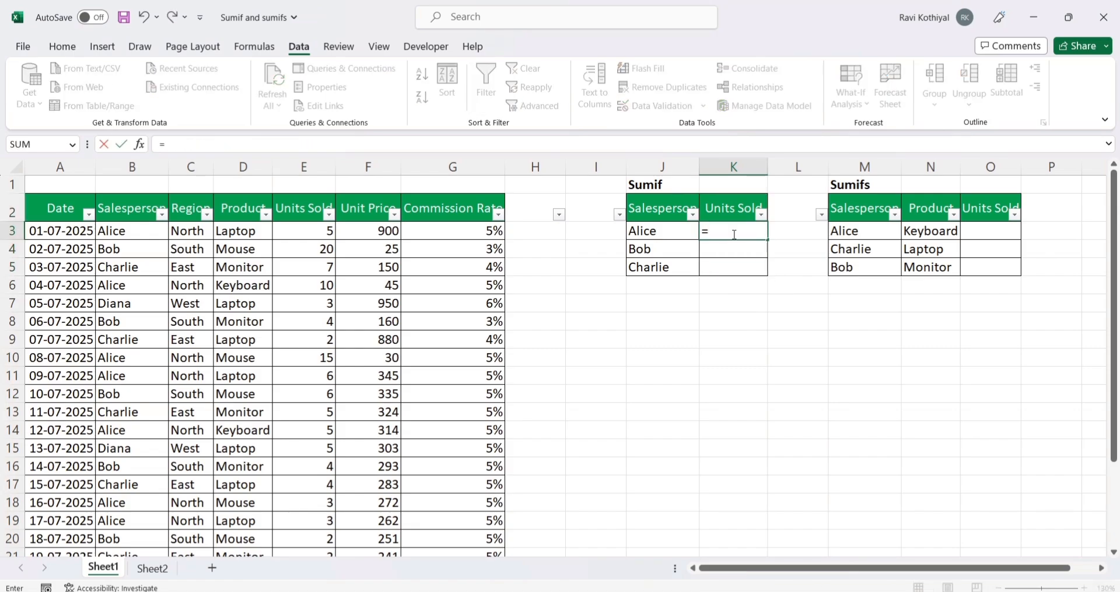
type("sumifs")
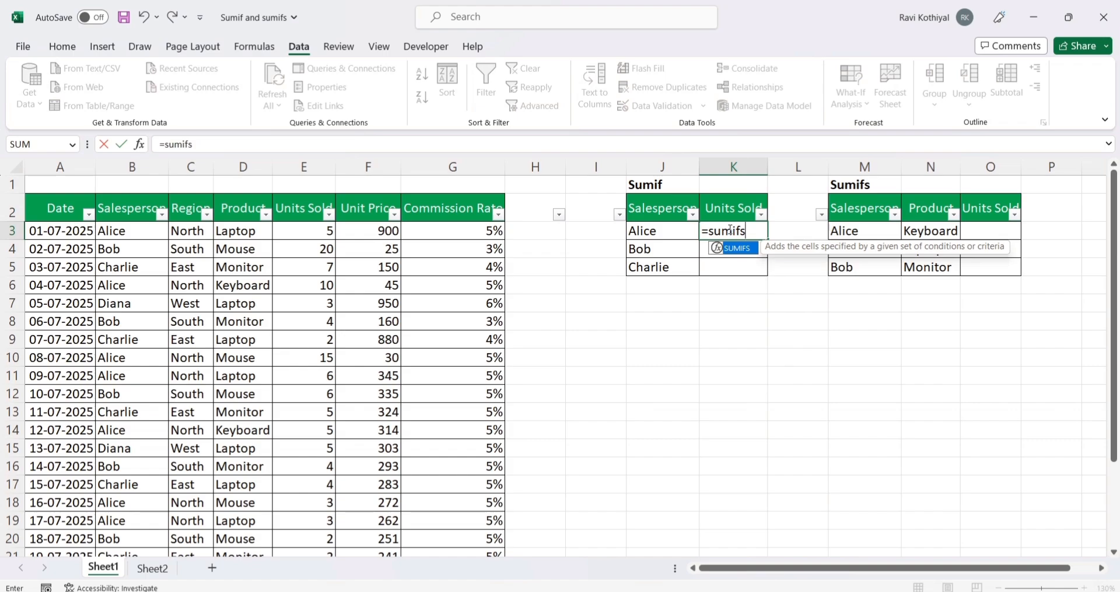
double_click(736, 248)
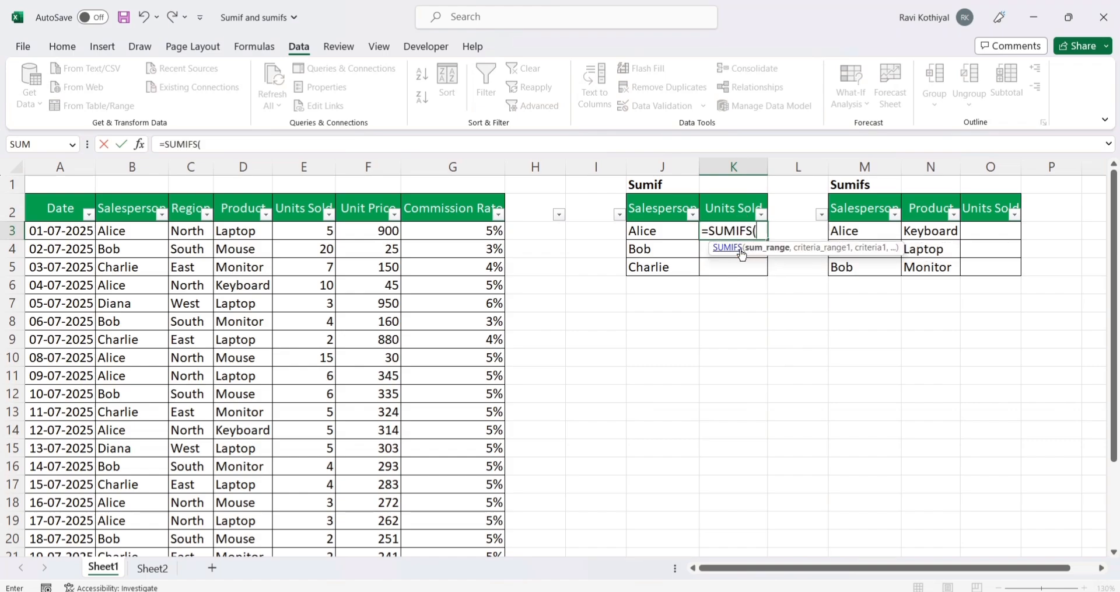
left_click(141, 212)
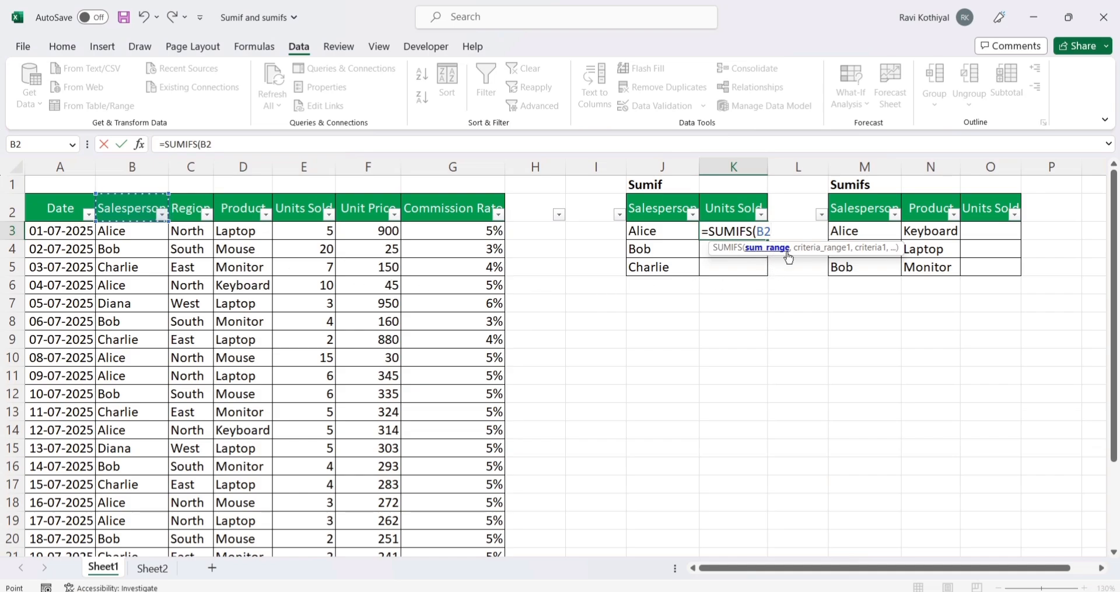
left_click(301, 210)
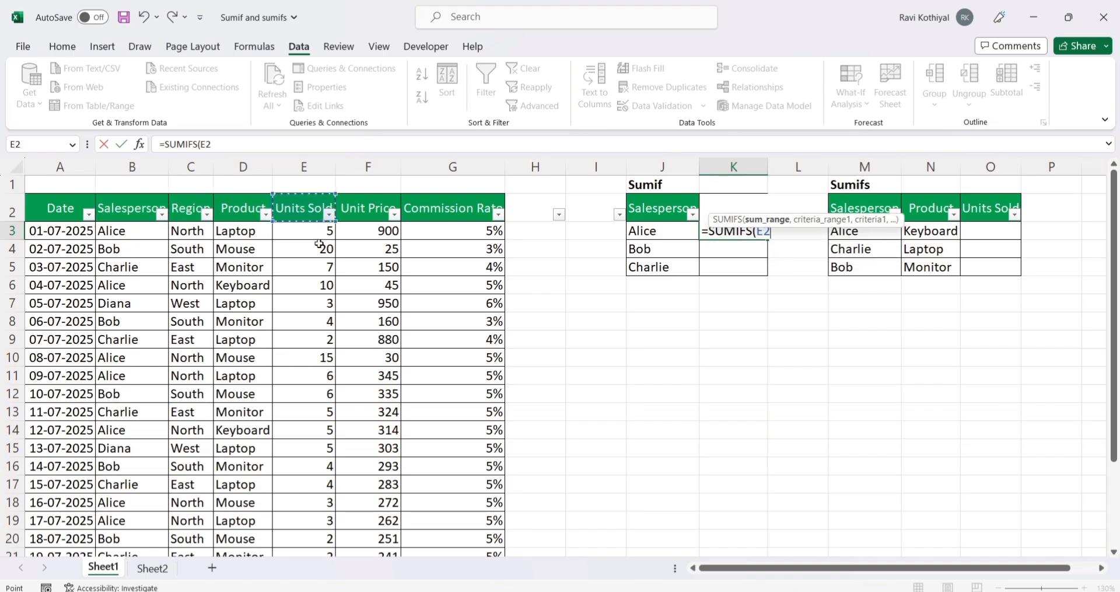
key("ctrl+shift+Down")
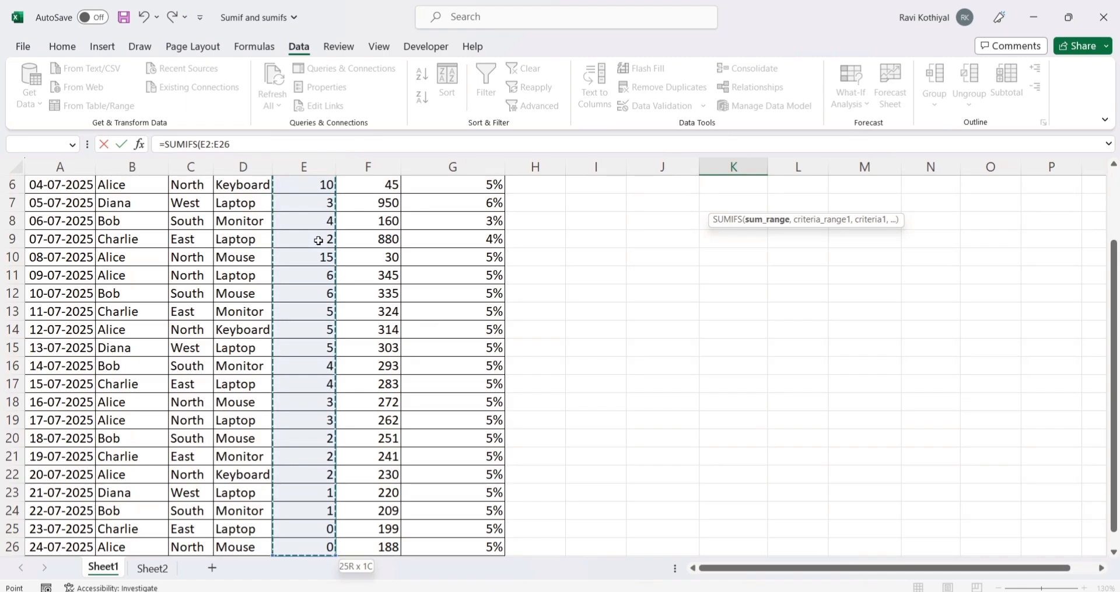
type(",")
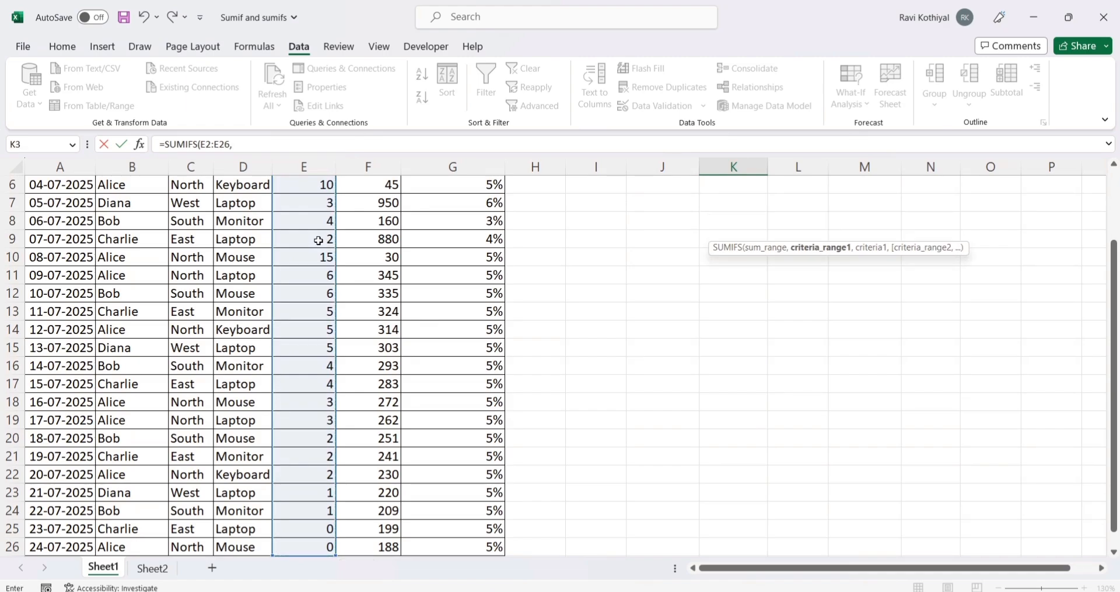
scroll(717, 312, "up", 2)
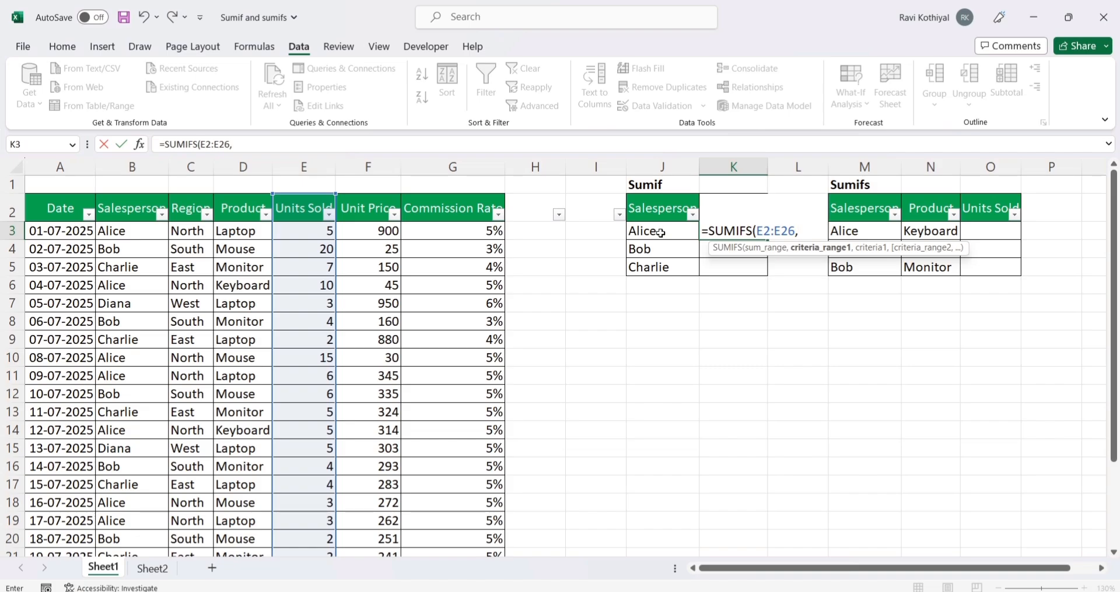
Step: Add the Salesperson column B2:B26 as the first criteria range and J3 as its criterion, and close the SUMIFS formula's parenthesis
left_click(111, 211)
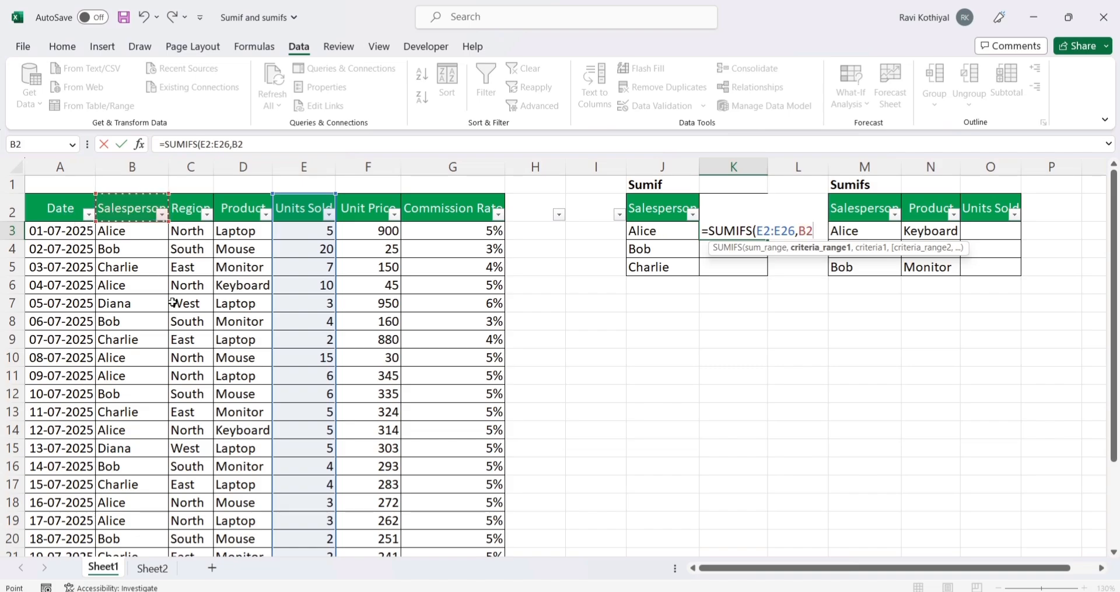
key("ctrl+shift+Down")
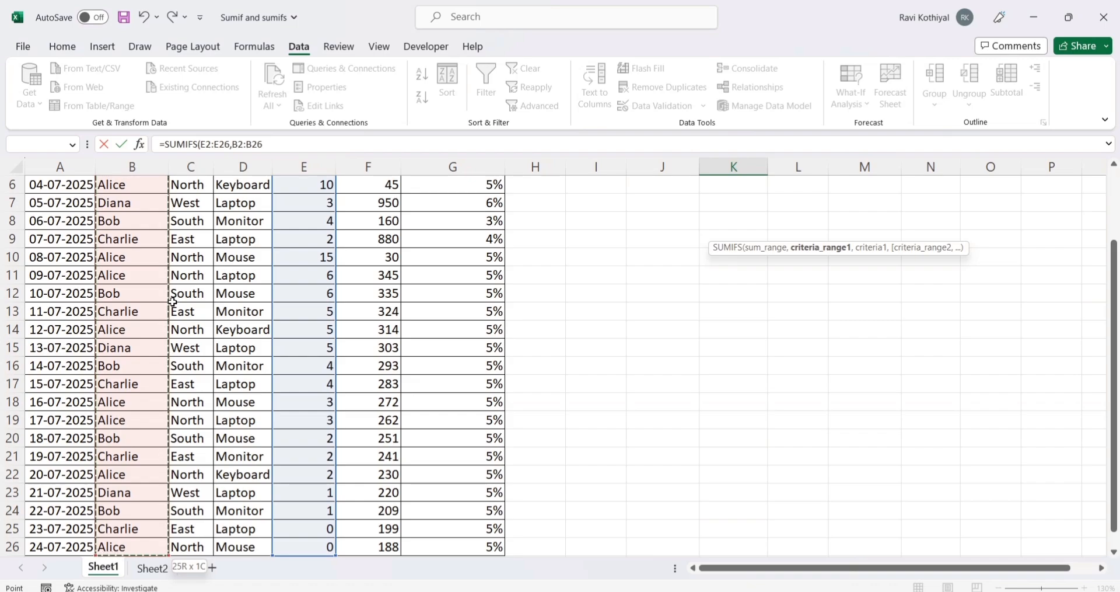
type(",")
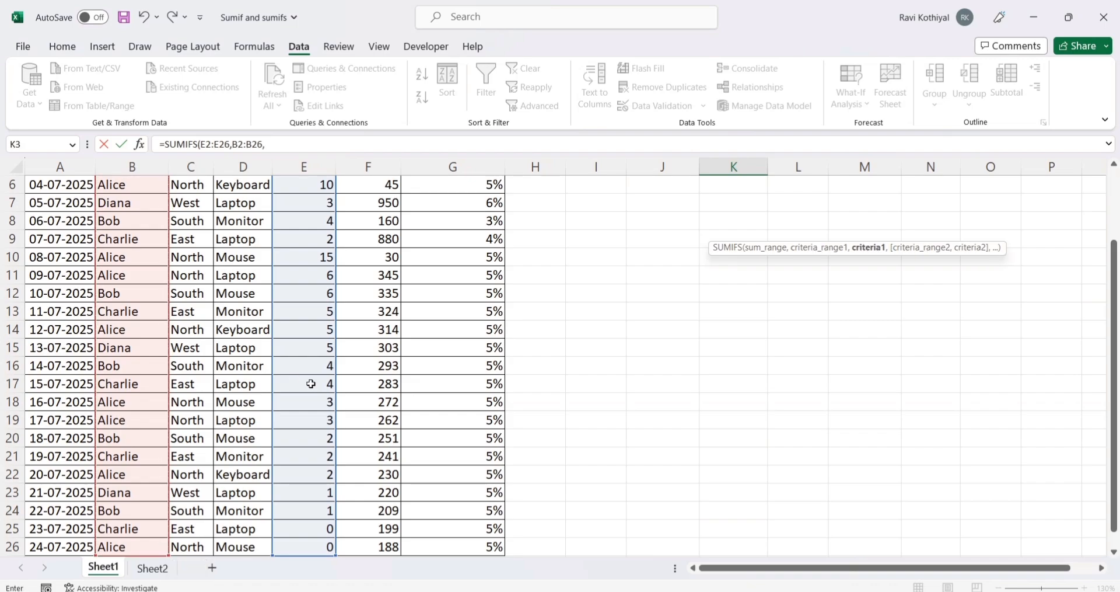
scroll(498, 409, "up", 2)
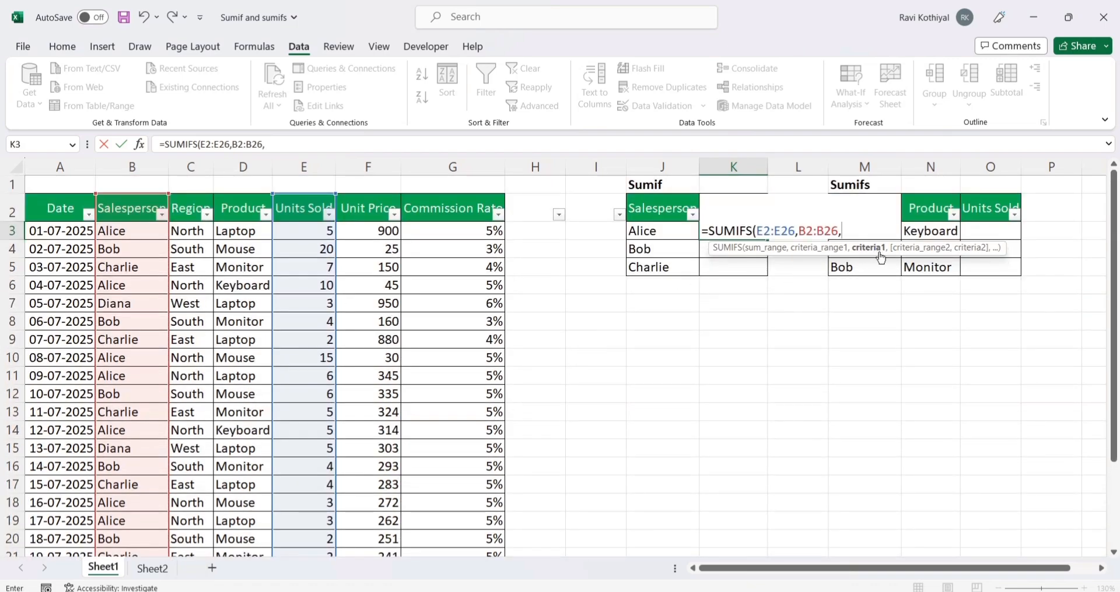
left_click(675, 228)
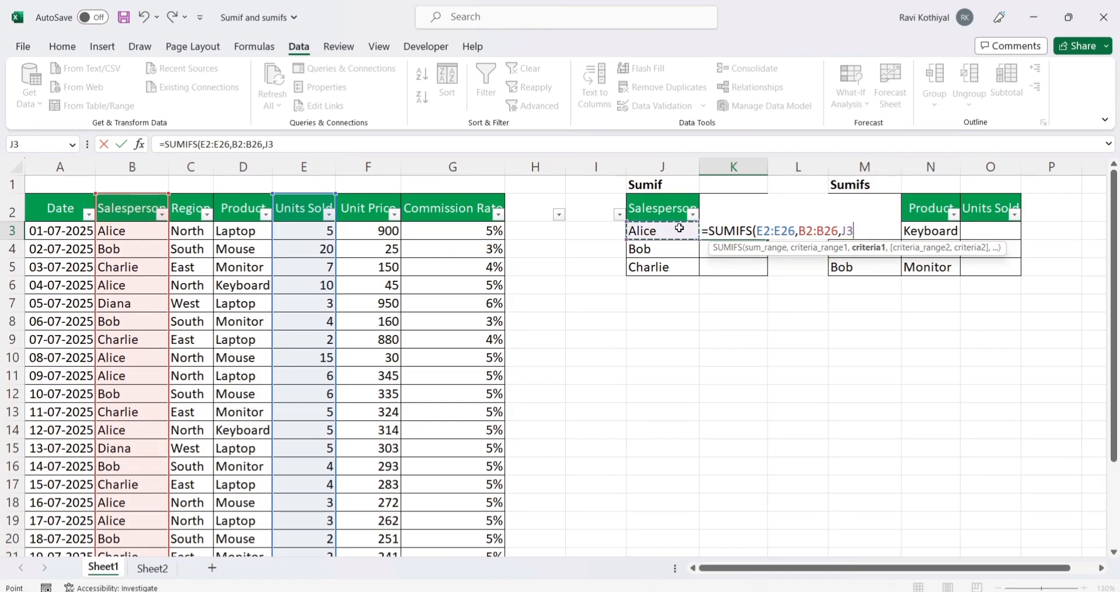
type(")")
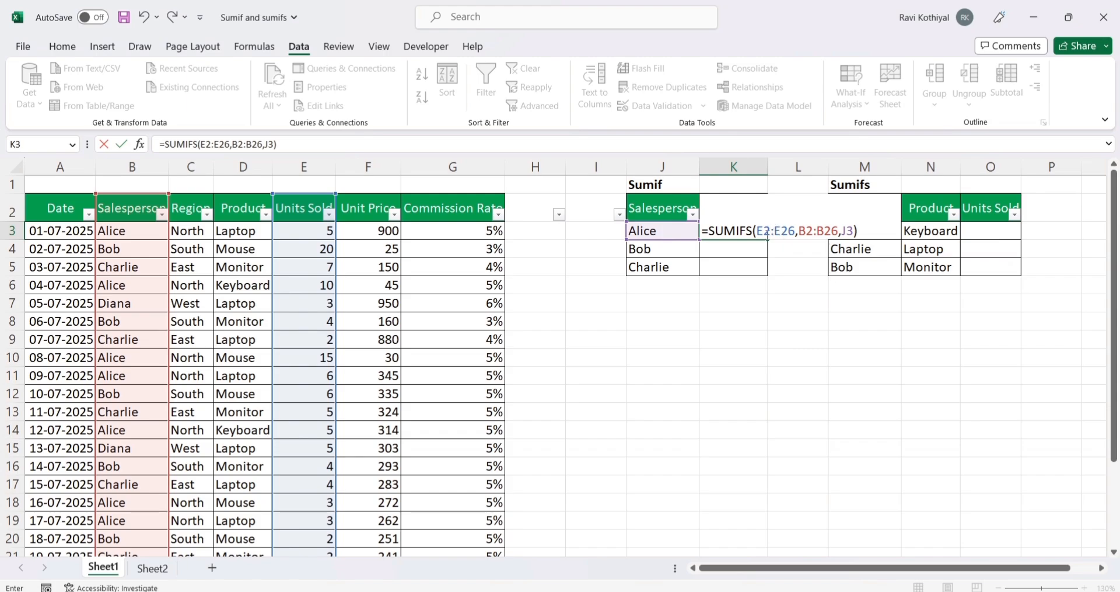
Step: Make both ranges absolute in the K3 SUMIFS formula, as $E$2:$E$26 and $B$2:$B$26, and enter it
left_click(774, 233)
key("F4")
left_click(801, 230)
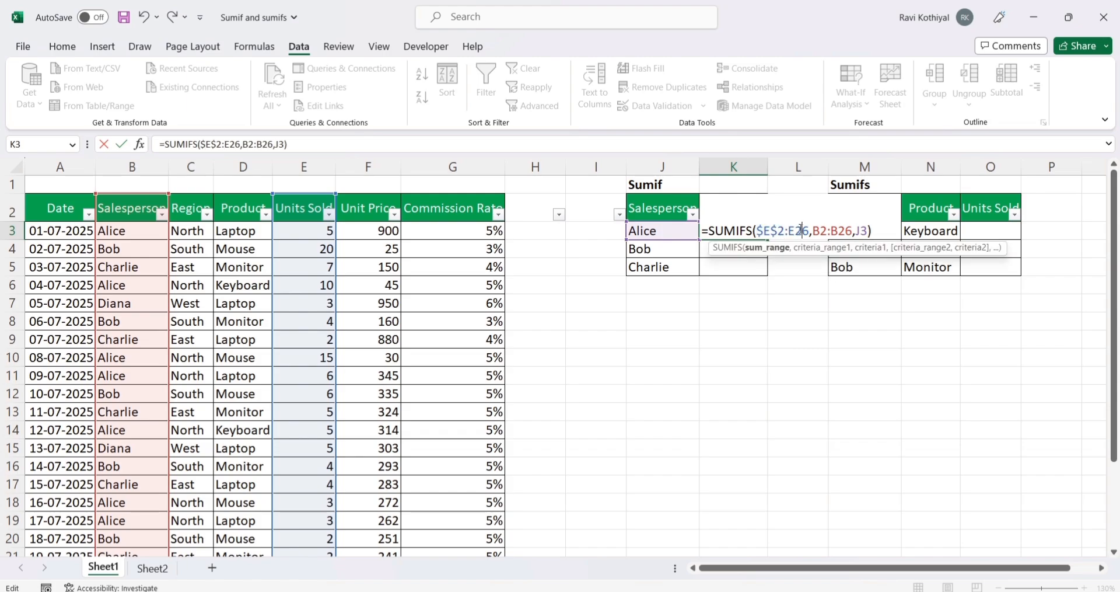
key("F4")
left_click(837, 230)
key("F4")
left_click(875, 231)
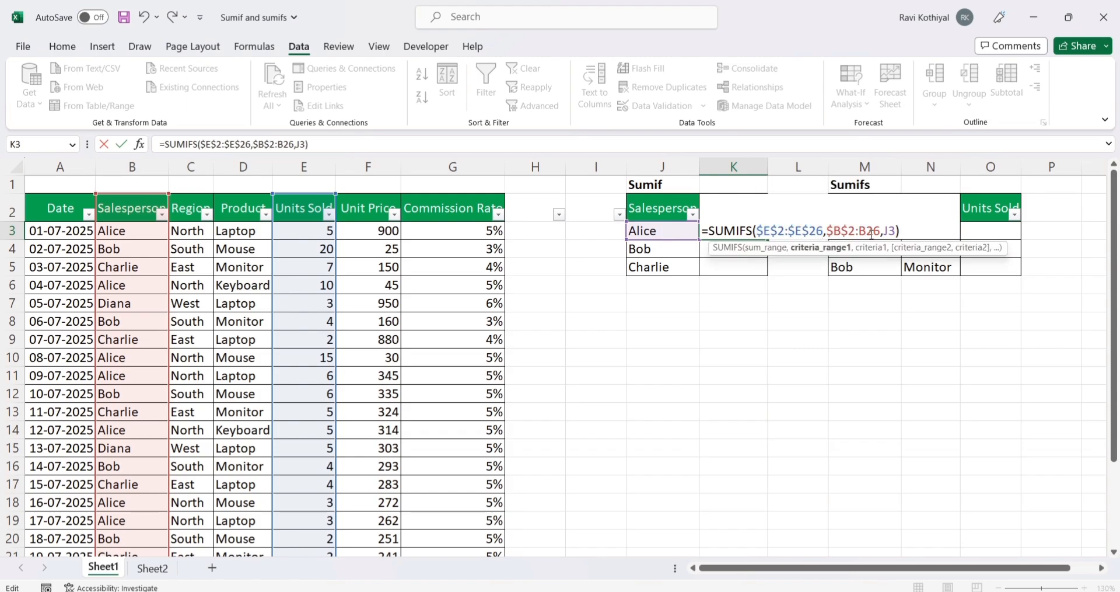
key("F4")
key("Return")
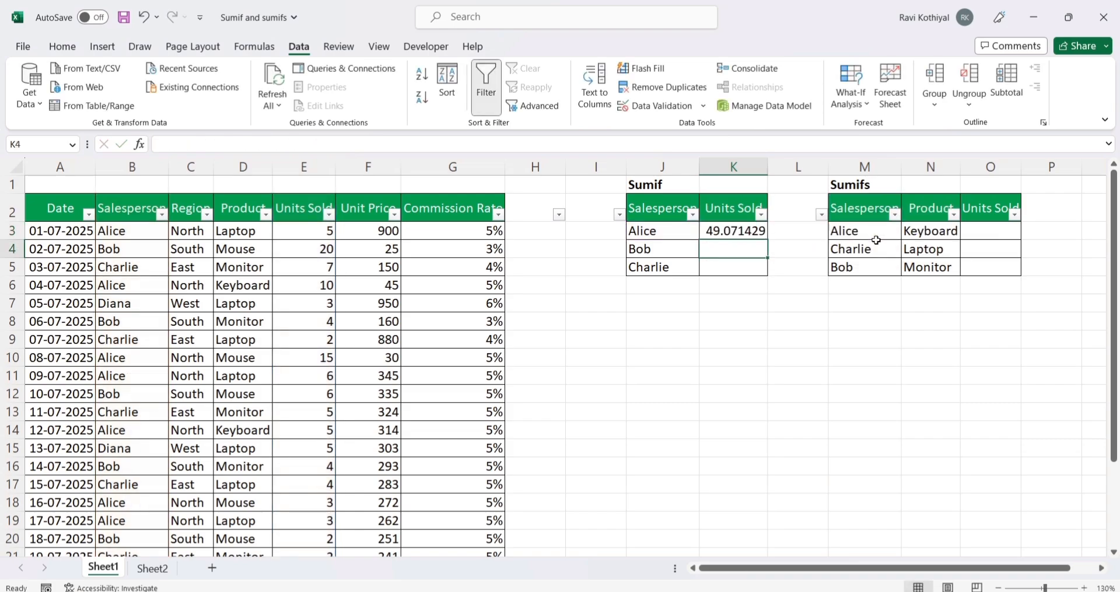
Step: Copy the SUMIFS formula from K3 to K4 and K5 for the remaining salespeople
key("Up")
key("ctrl+c")
key("Down")
key("ctrl+v")
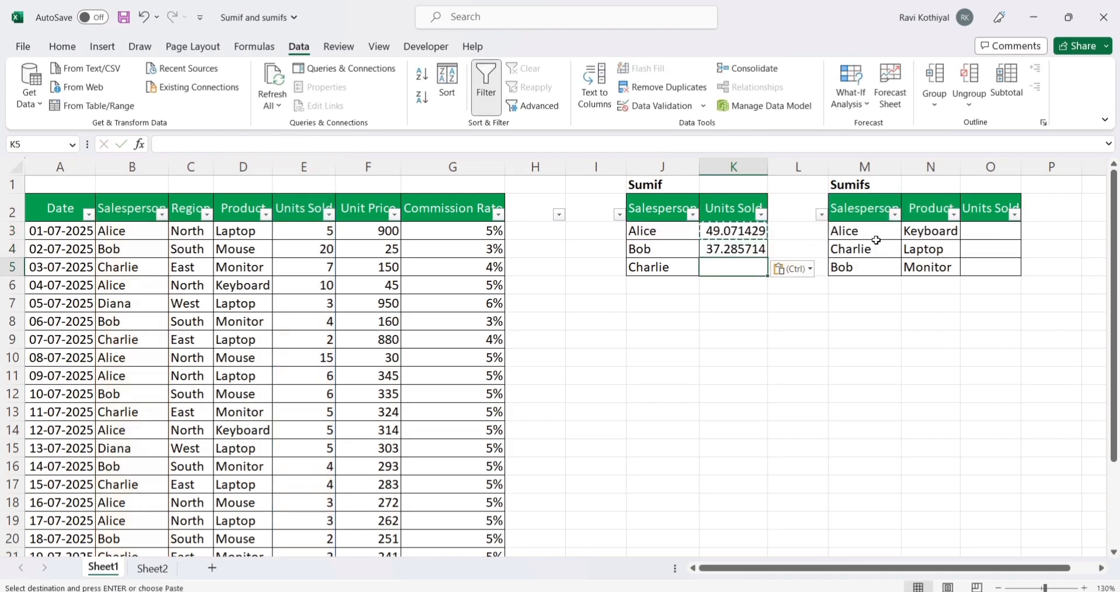
key("shift+Down")
key("ctrl+v")
key("Up")
key("shift+Down")
key("shift+Down")
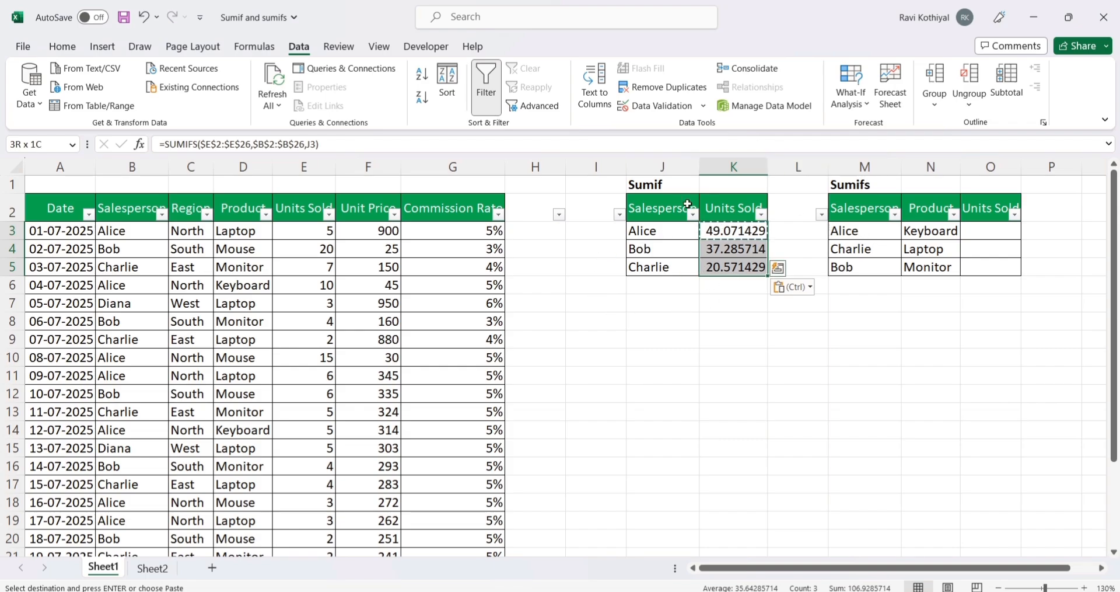
left_click(858, 216)
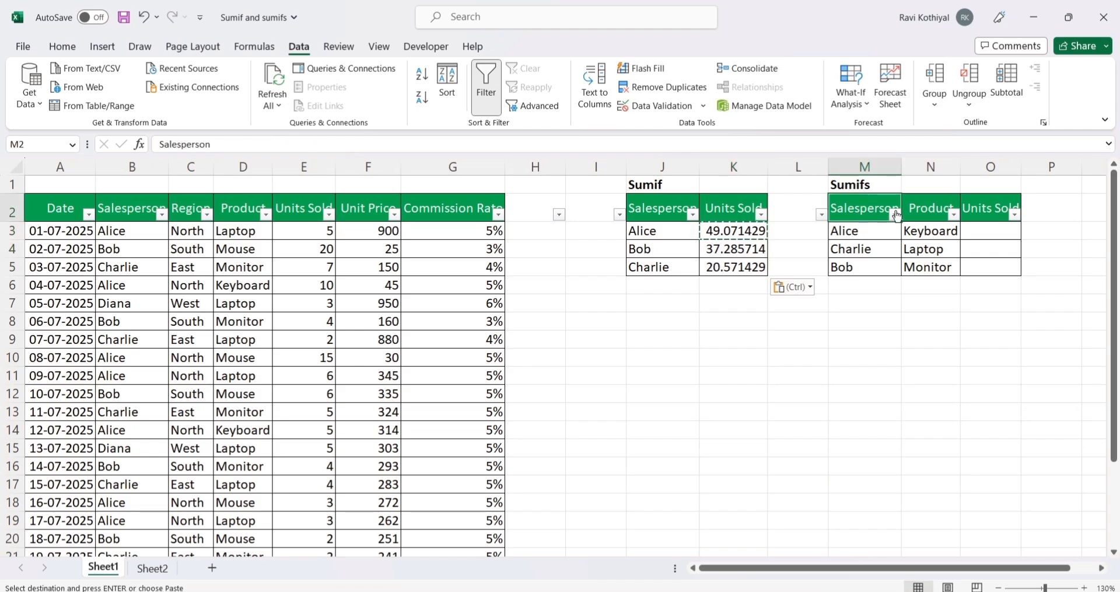
left_click(917, 208)
left_click(976, 230)
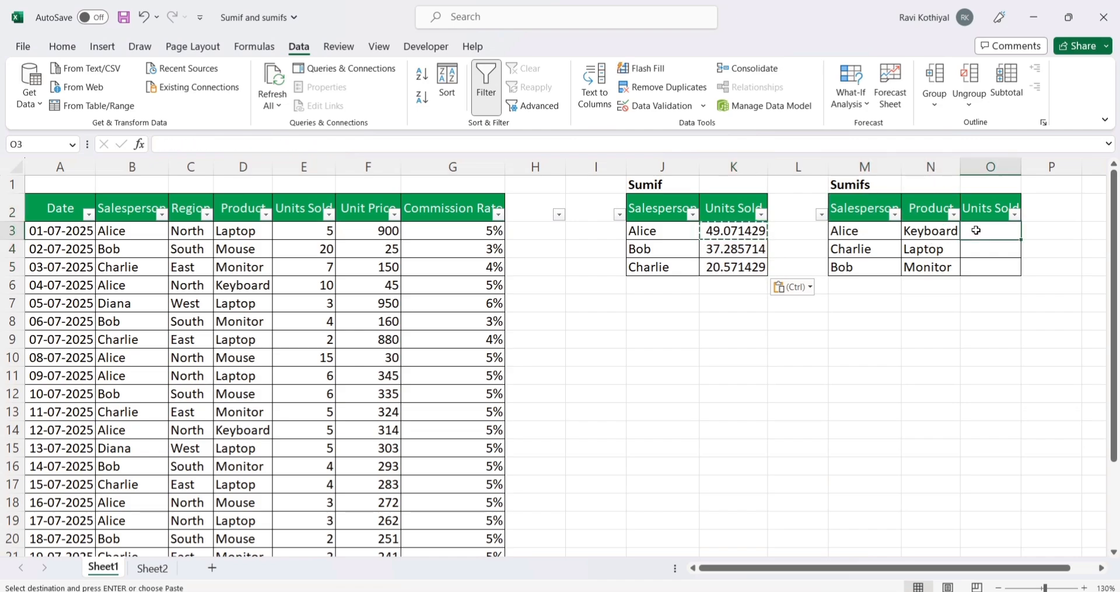
left_click(982, 267)
left_click(983, 231)
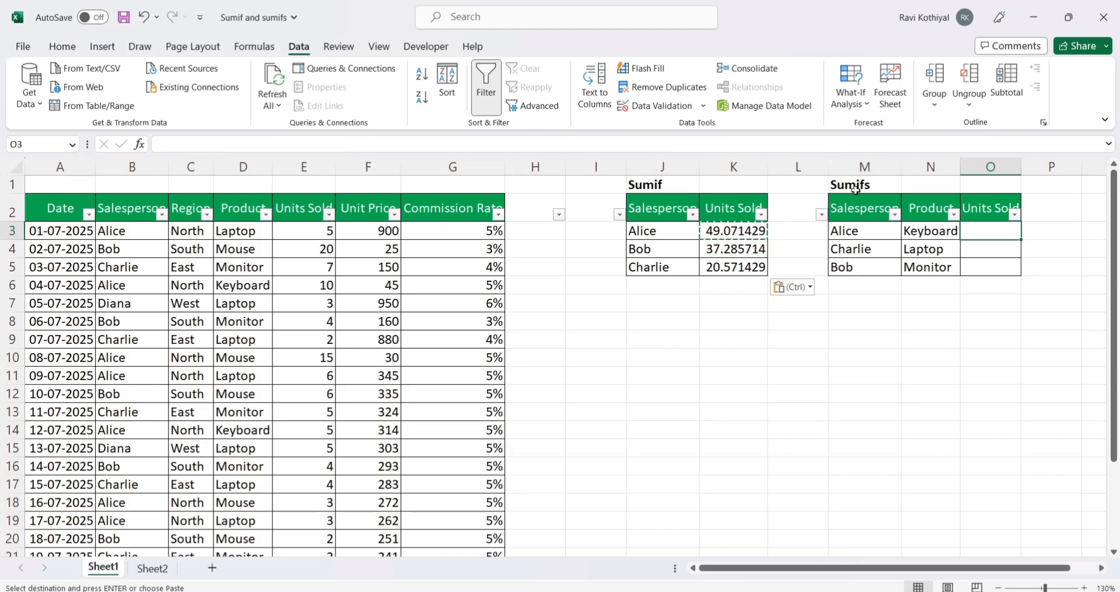
left_click(984, 265)
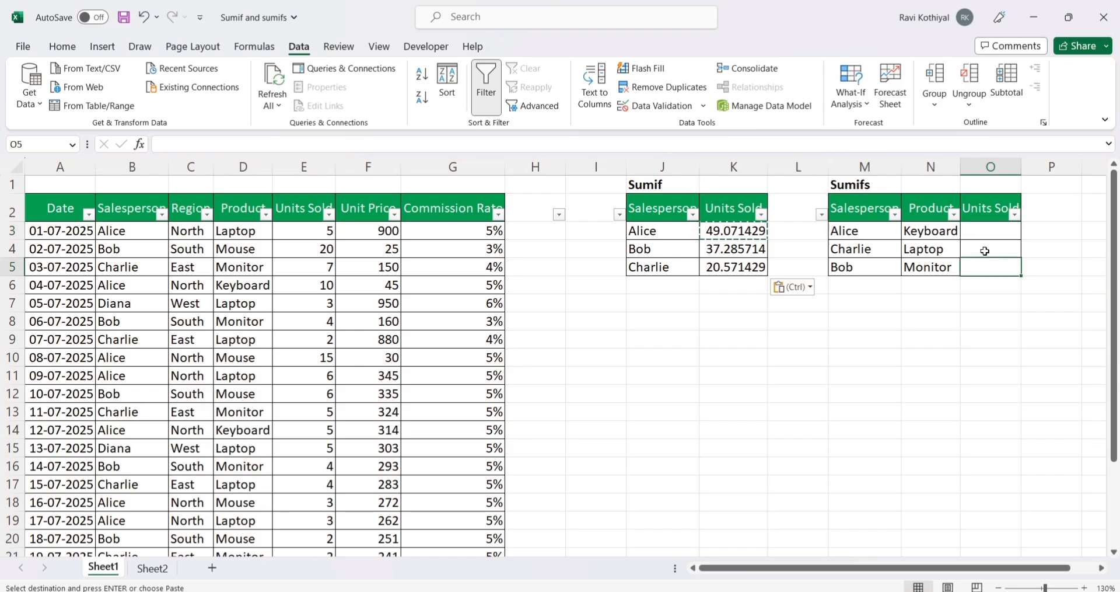
Step: Start a SUMIFS formula in O3 of the Sumifs table with the Units Sold column E2:E26 as the sum range
left_click(975, 231)
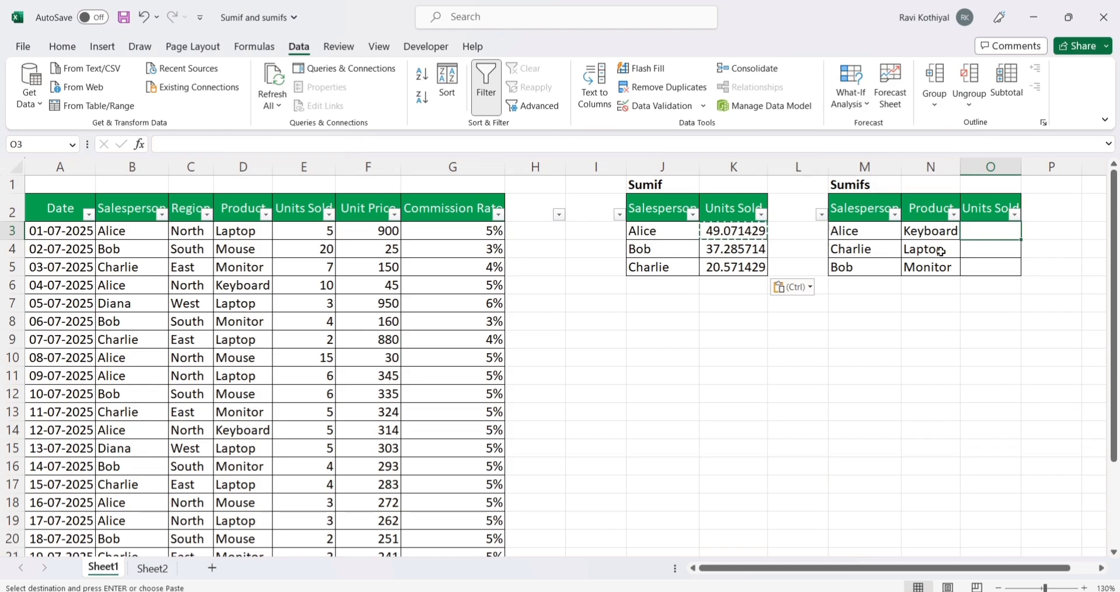
type("=s")
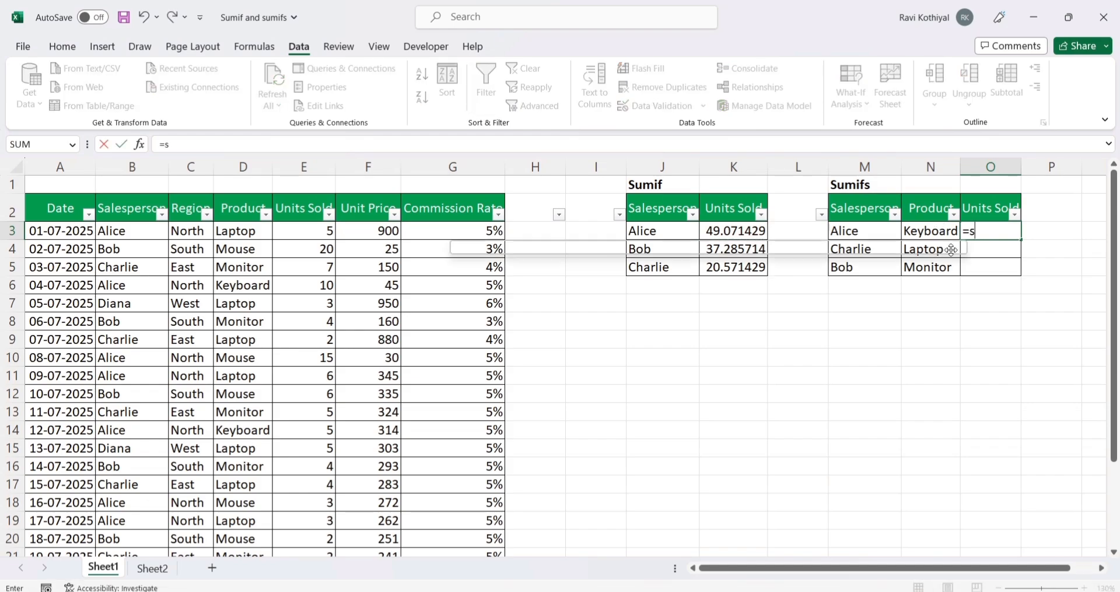
type("umif")
key("Tab")
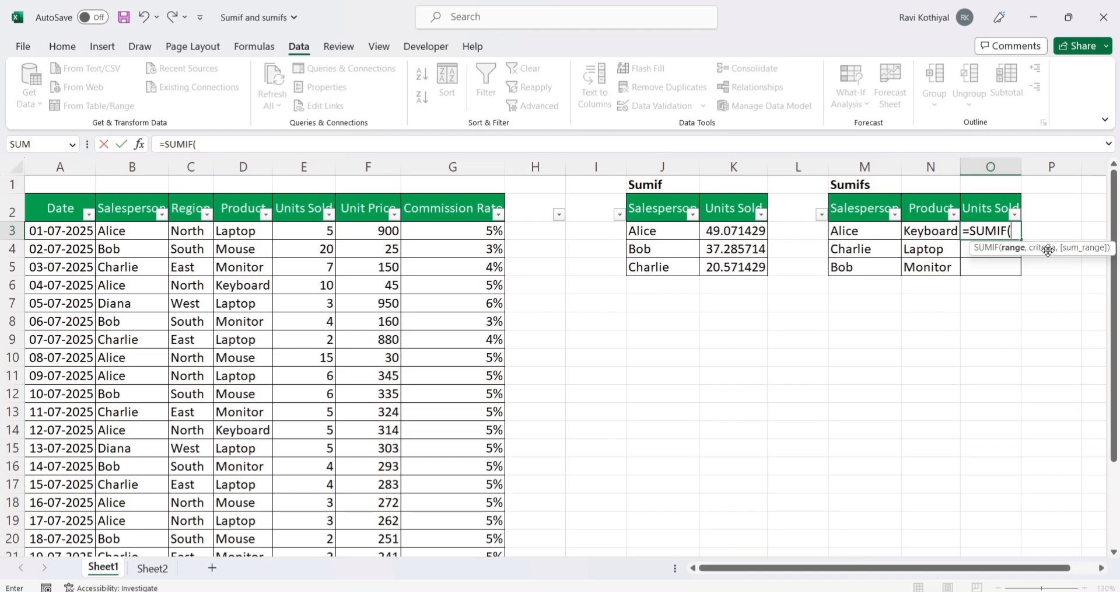
key("BackSpace")
type("s")
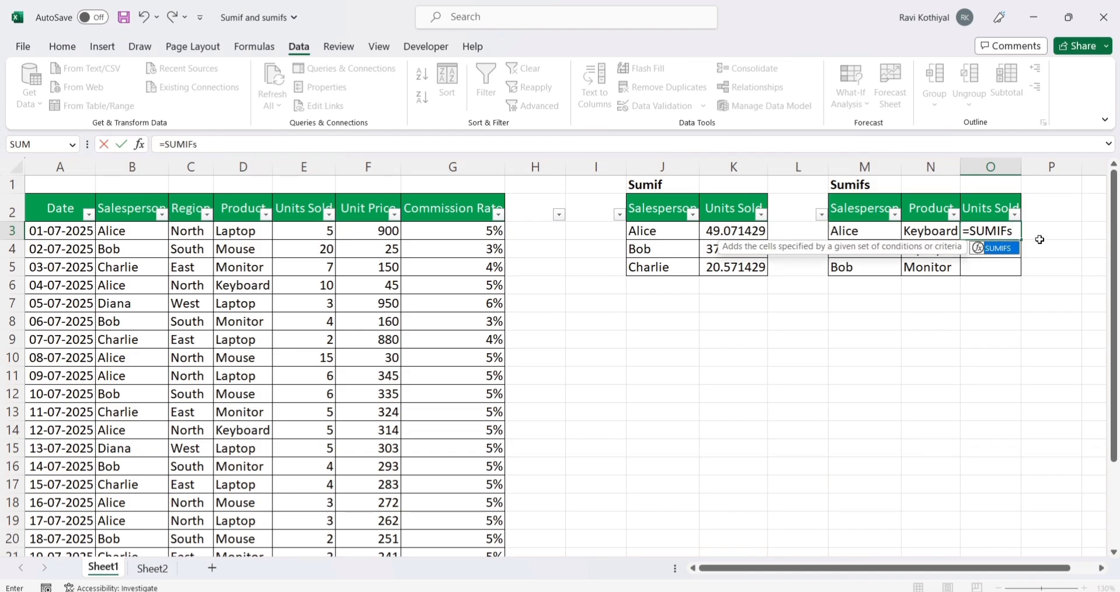
double_click(1002, 250)
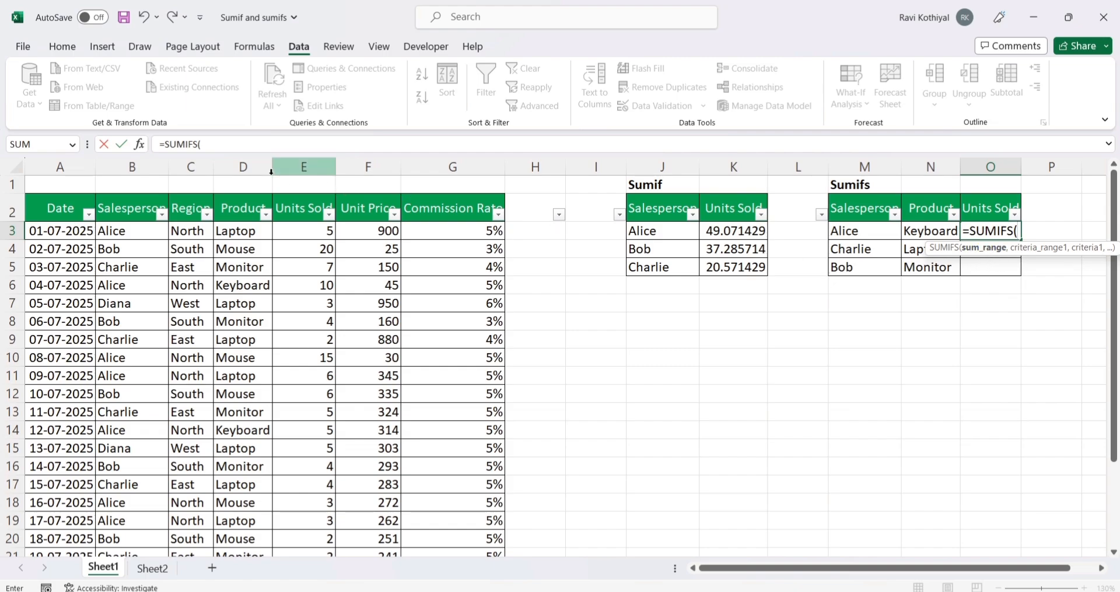
left_click(301, 208)
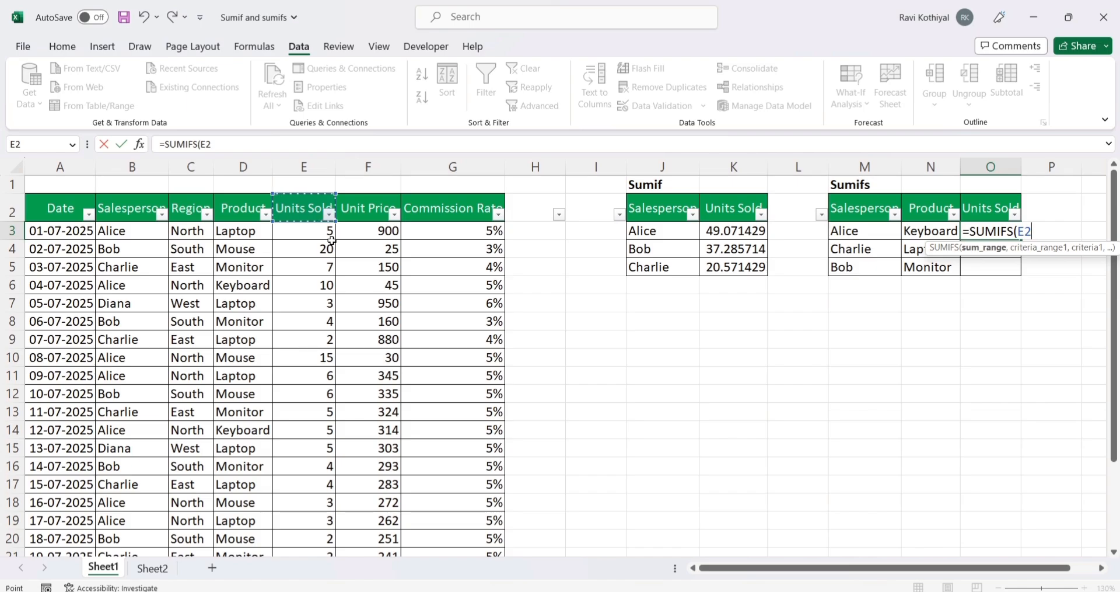
type(":E26")
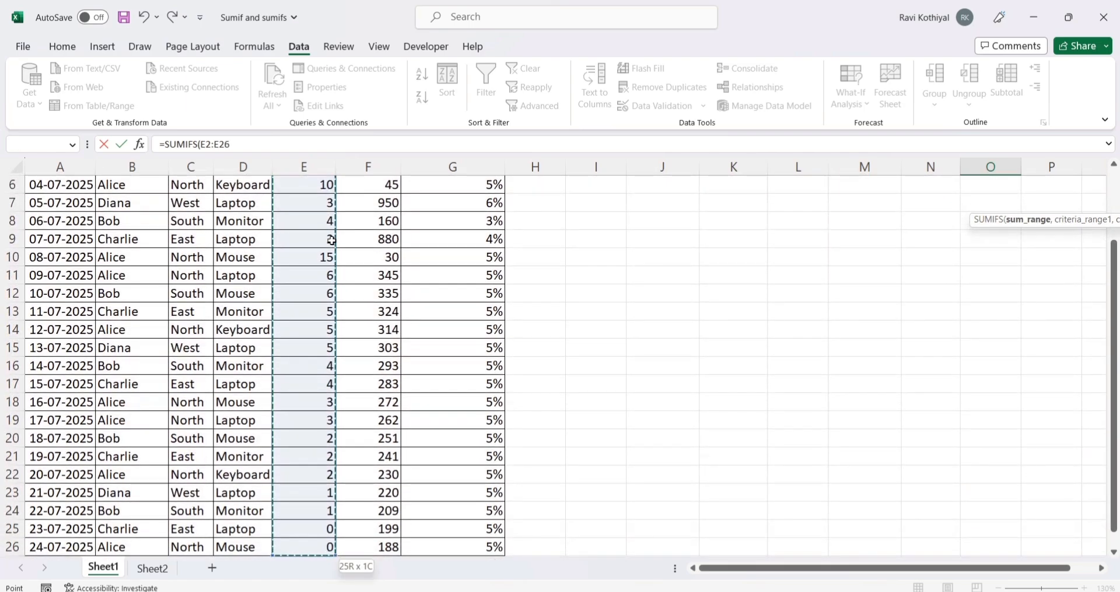
type(",")
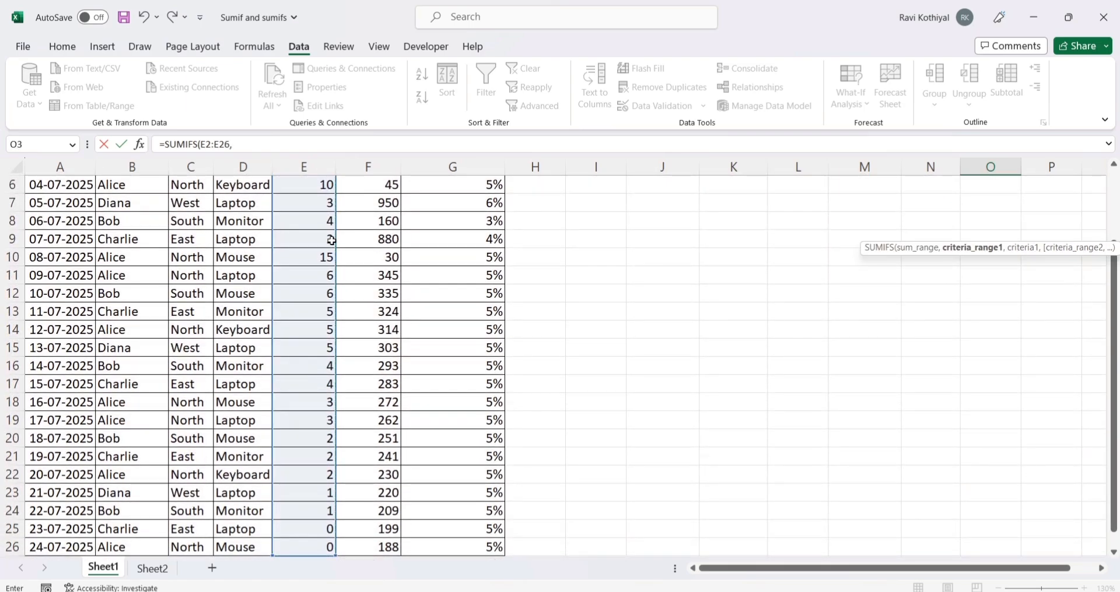
Step: Add the Salesperson column B2:B26 as the first criteria range and M3 as its criterion in the O3 formula
scroll(928, 264, "up", 2)
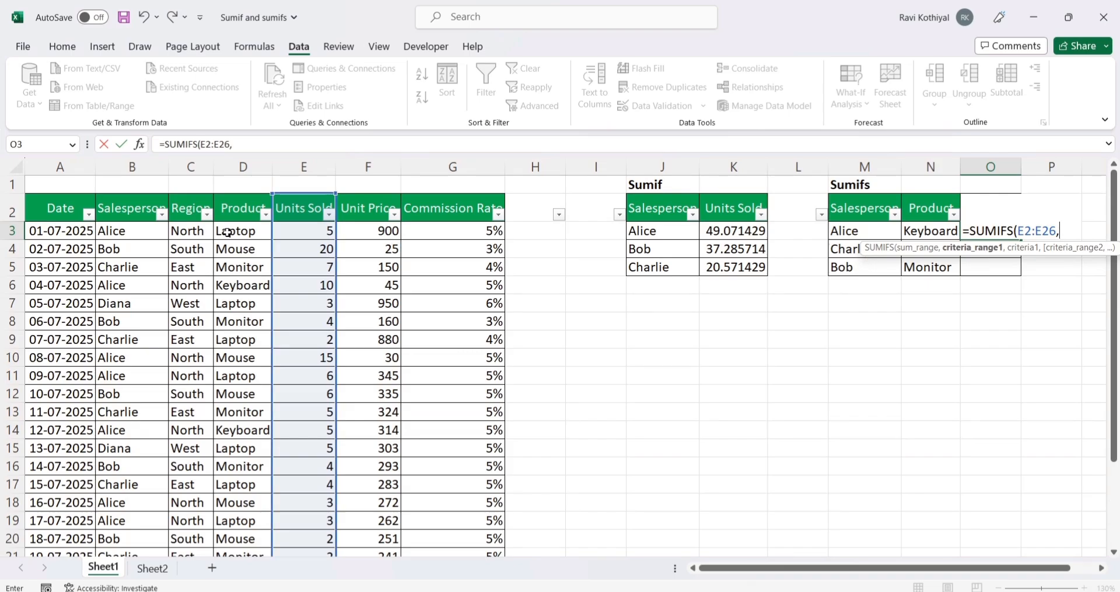
left_click(129, 212)
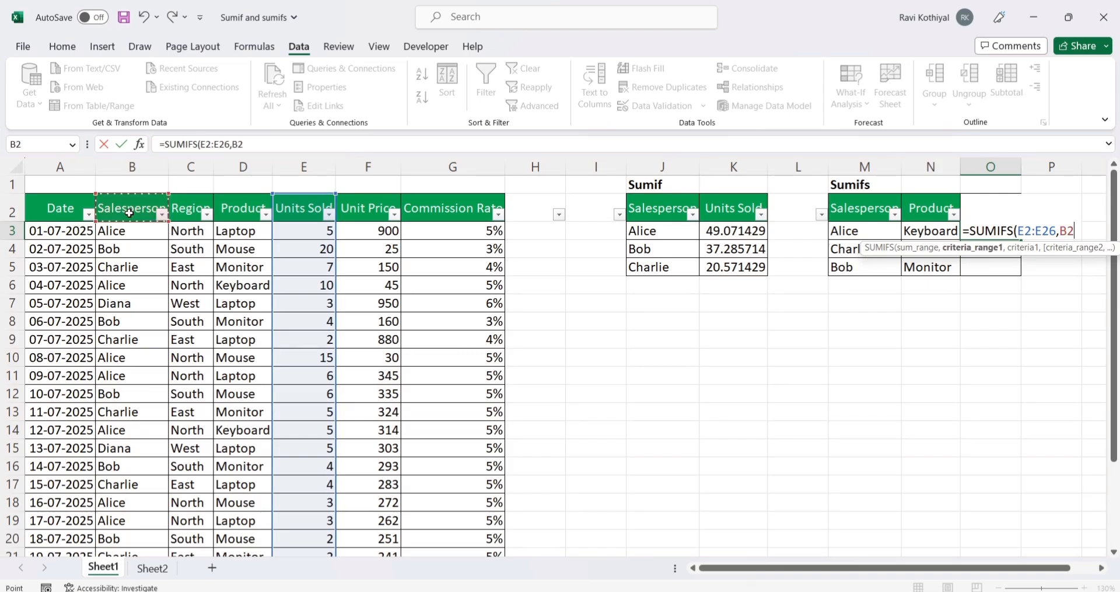
key("ctrl+shift+Down")
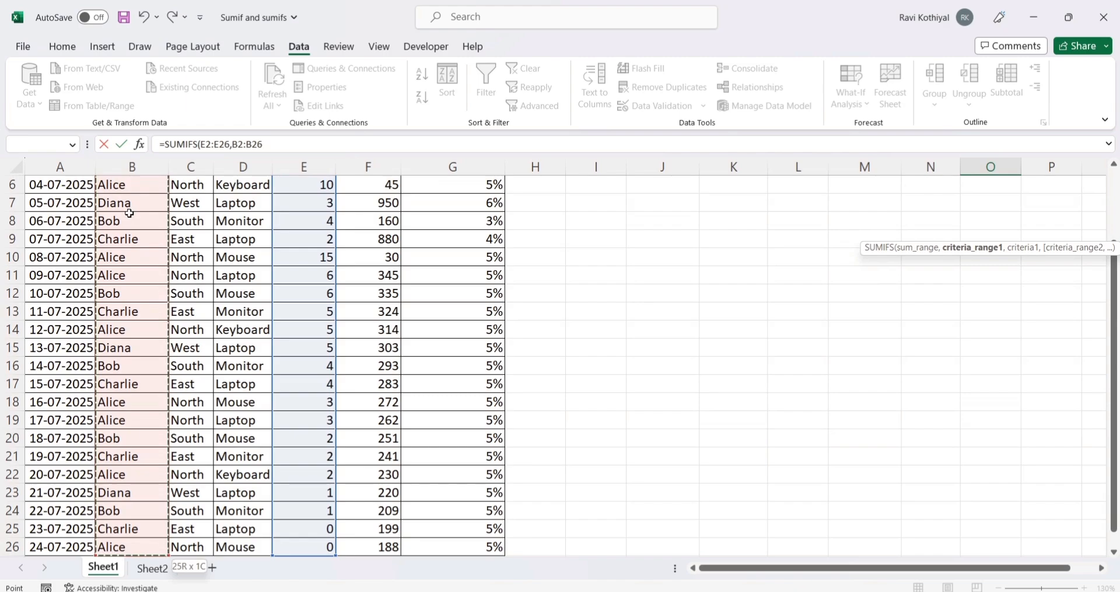
type(",")
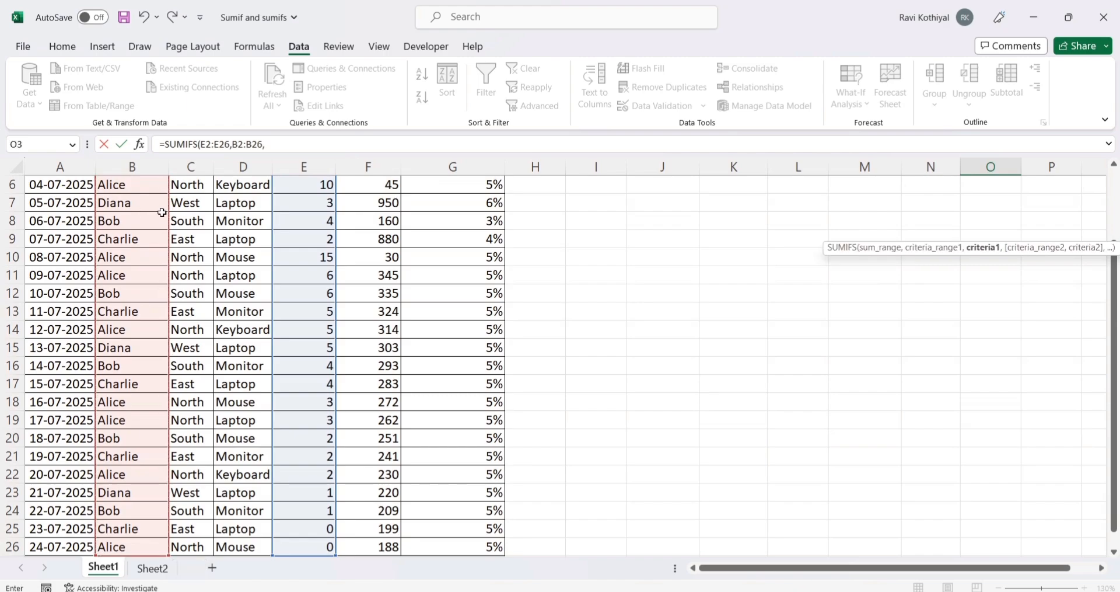
scroll(748, 290, "up", 2)
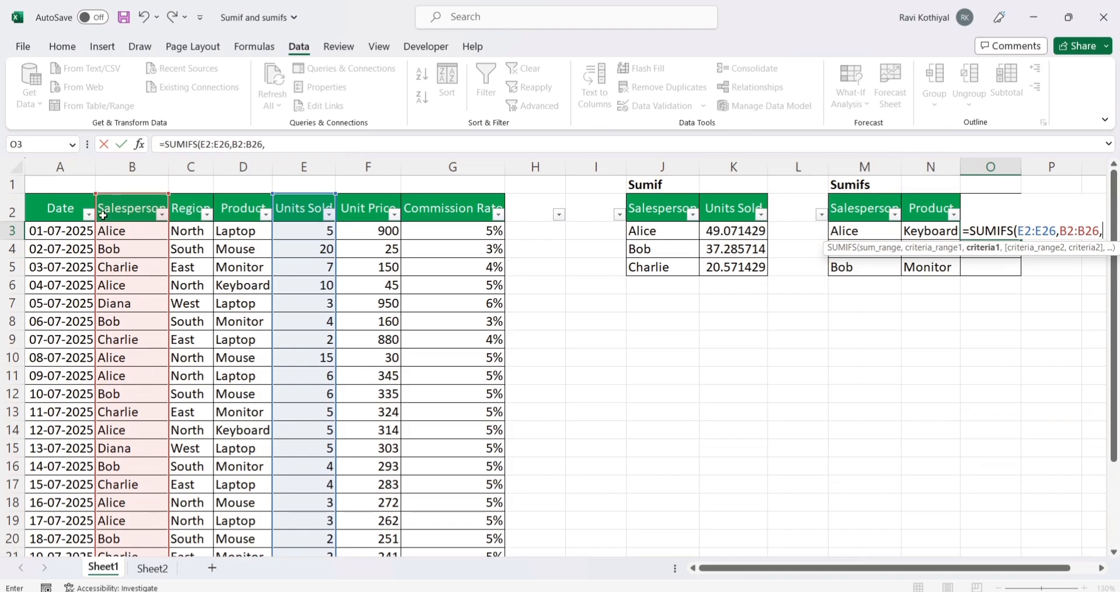
left_click(857, 230)
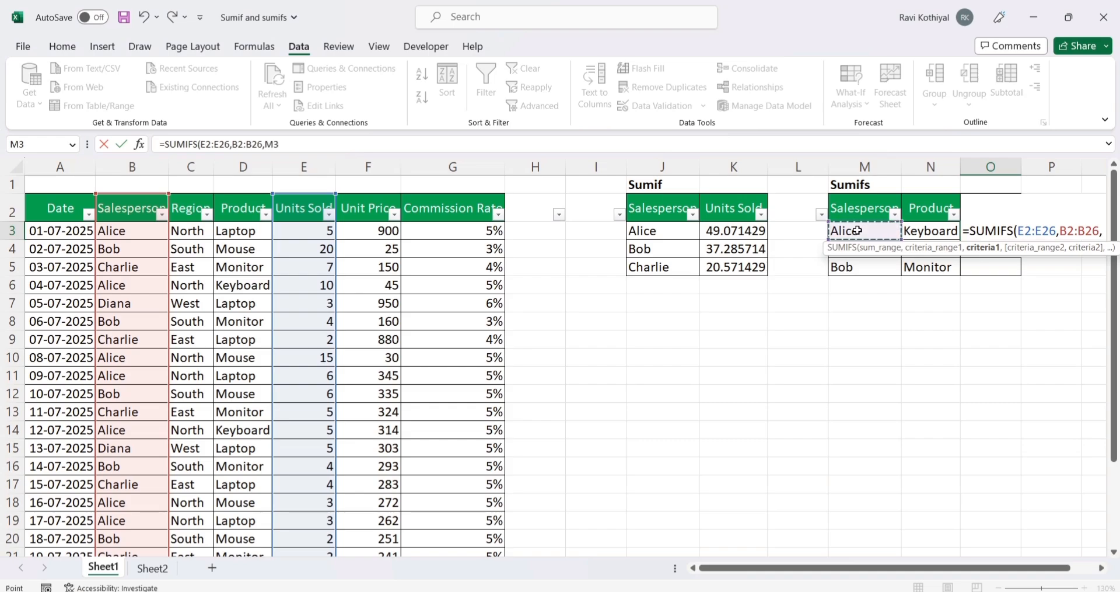
type(",")
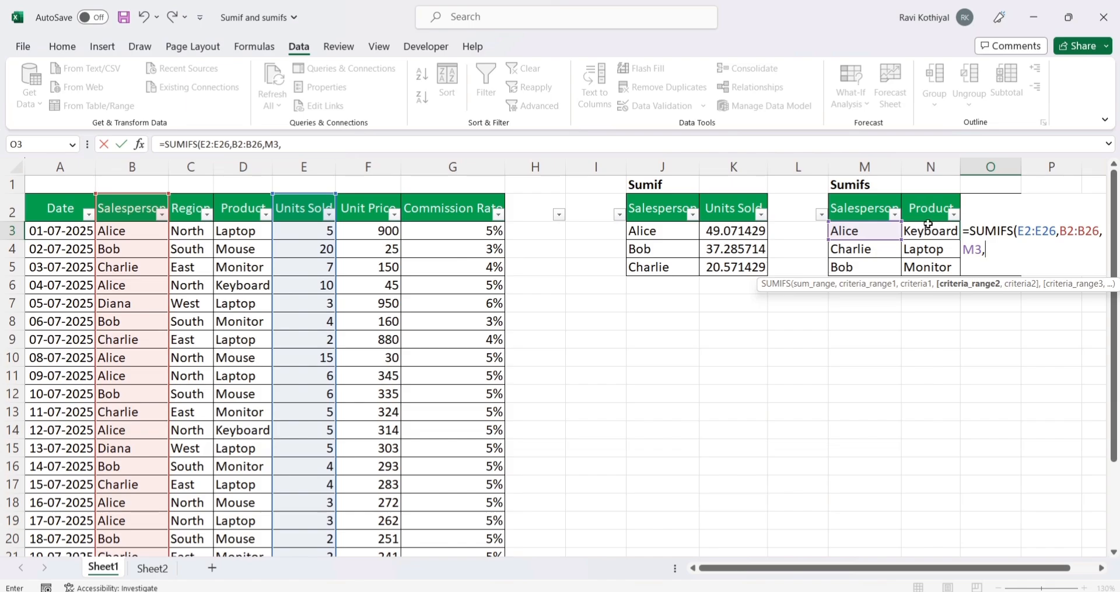
Step: Add the Product column D2:D26 as the second criteria range with N3 as its criterion, and close the formula's parenthesis
left_click(248, 213)
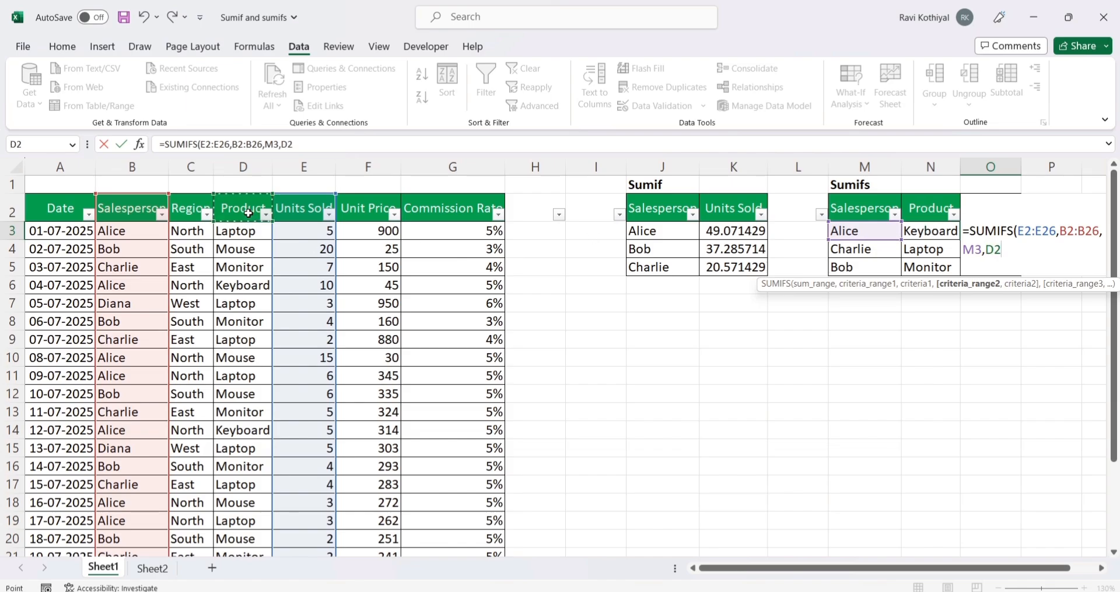
key("ctrl+shift+Down")
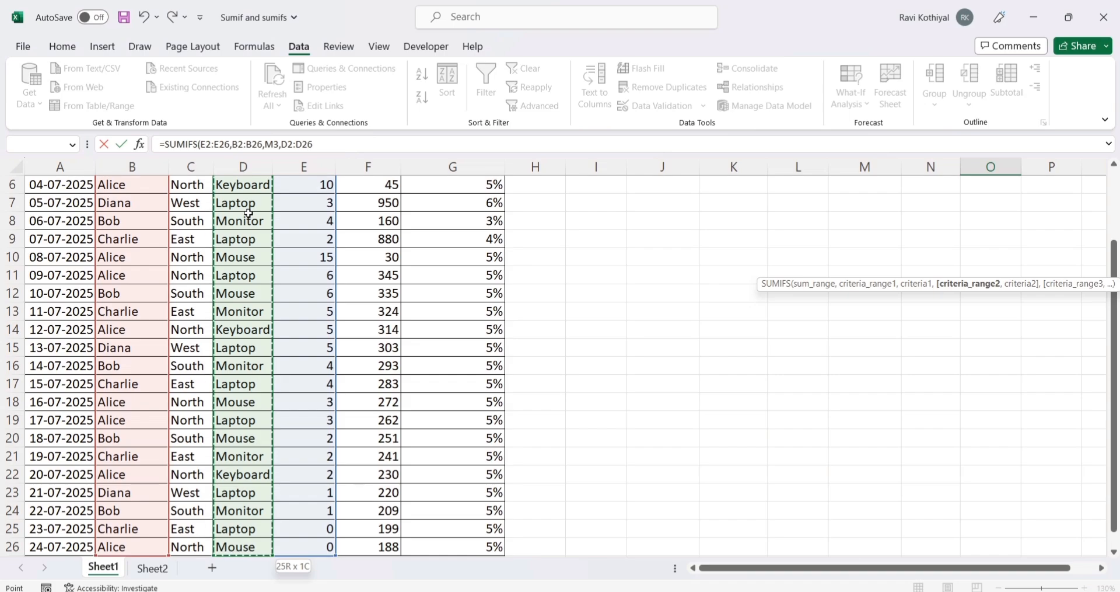
type(",")
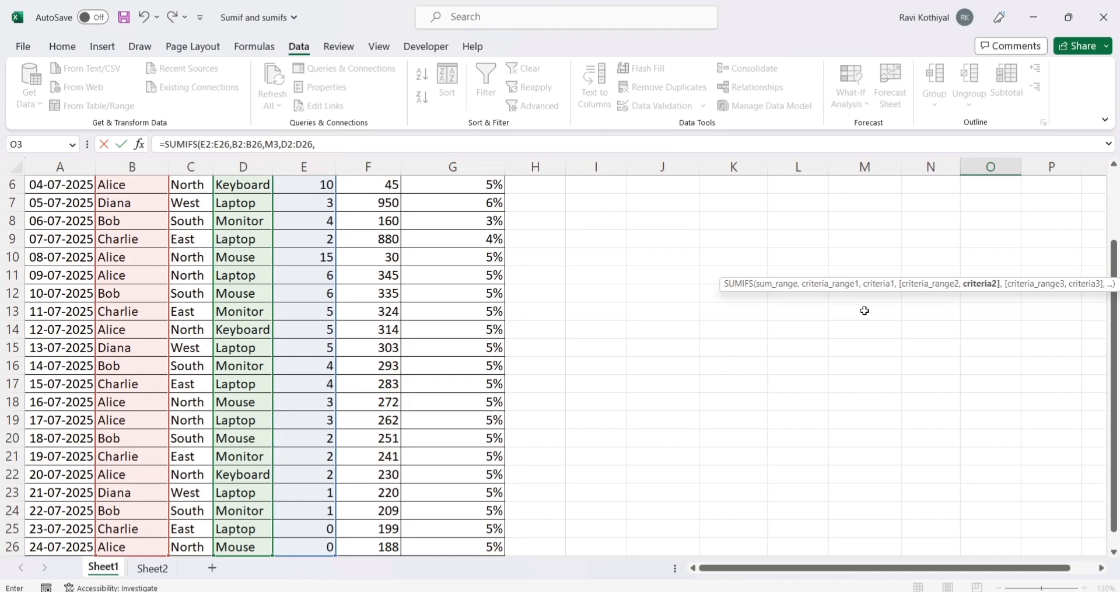
scroll(870, 306, "up", 2)
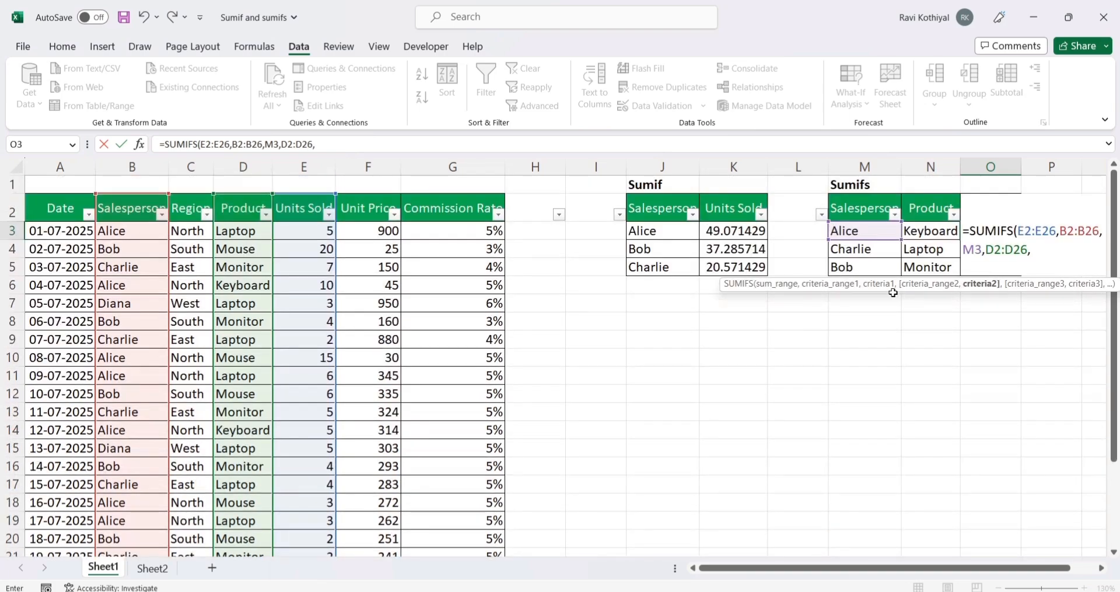
left_click(936, 231)
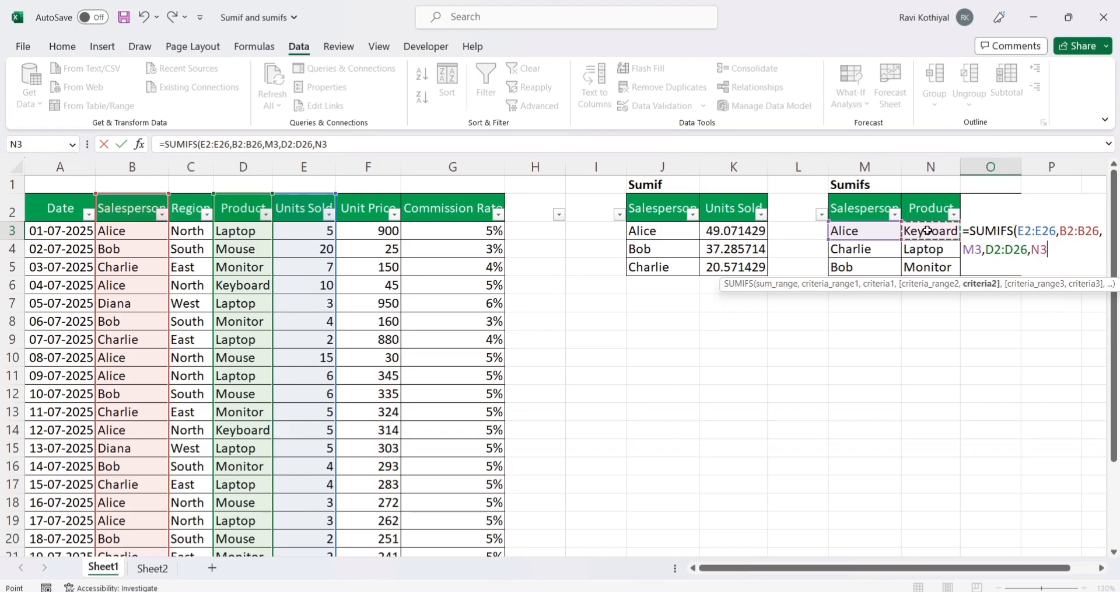
type(",")
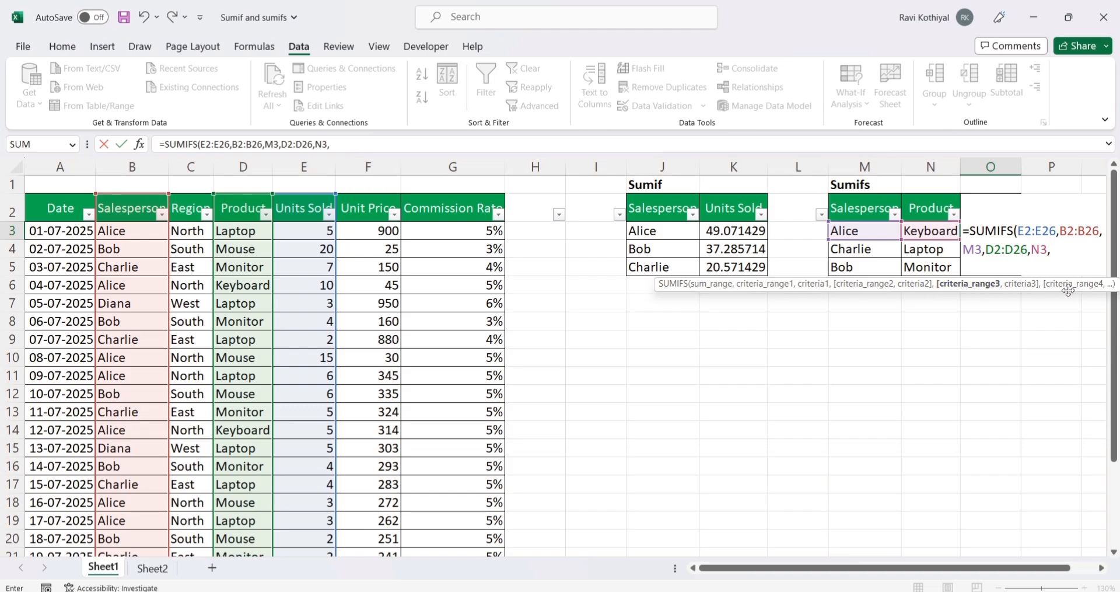
key("BackSpace")
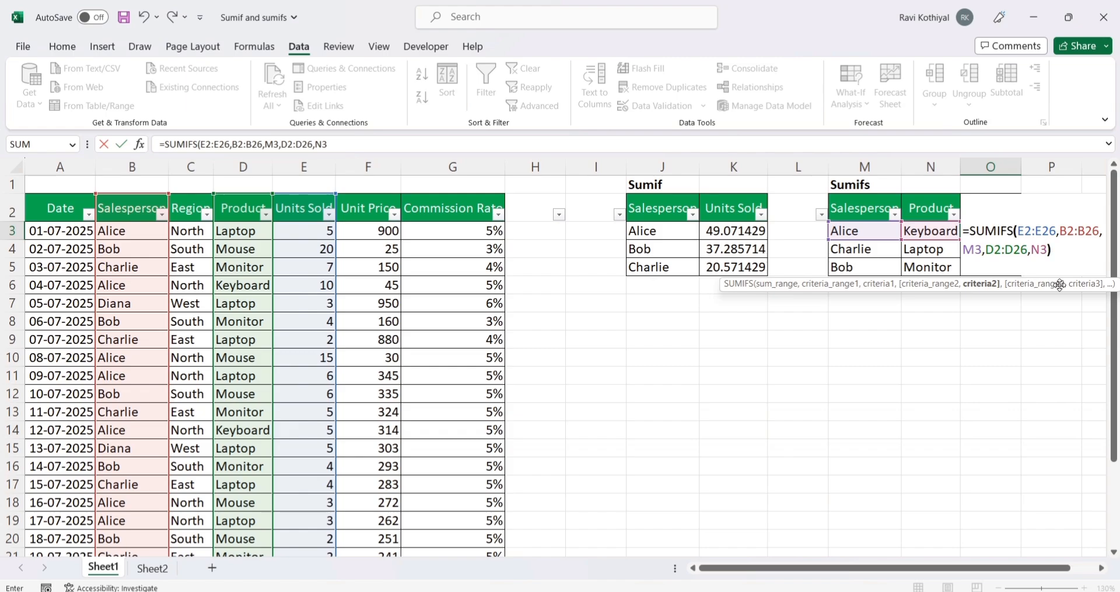
type(")")
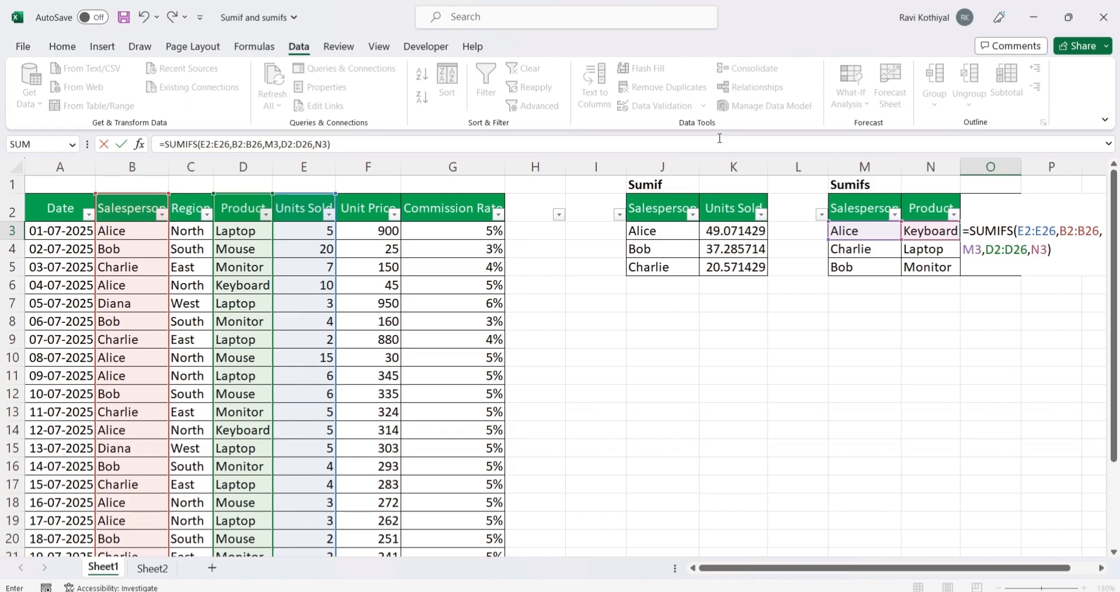
Step: Make the ranges E2:E26, B2:B26 and D2:D26 absolute in the O3 SUMIFS formula and enter it
left_click(1029, 226)
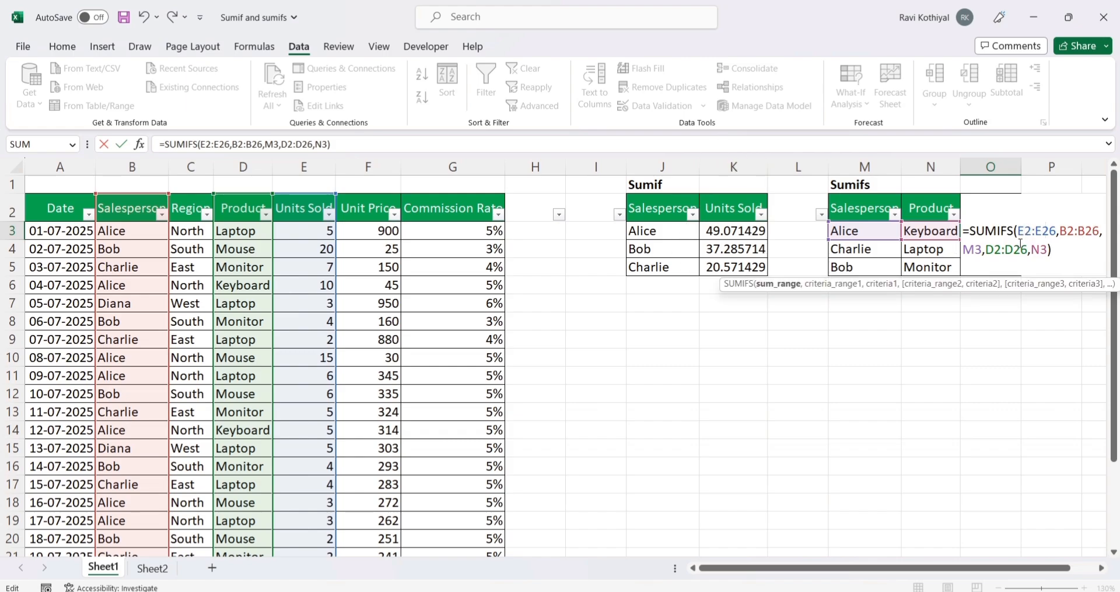
key("F4")
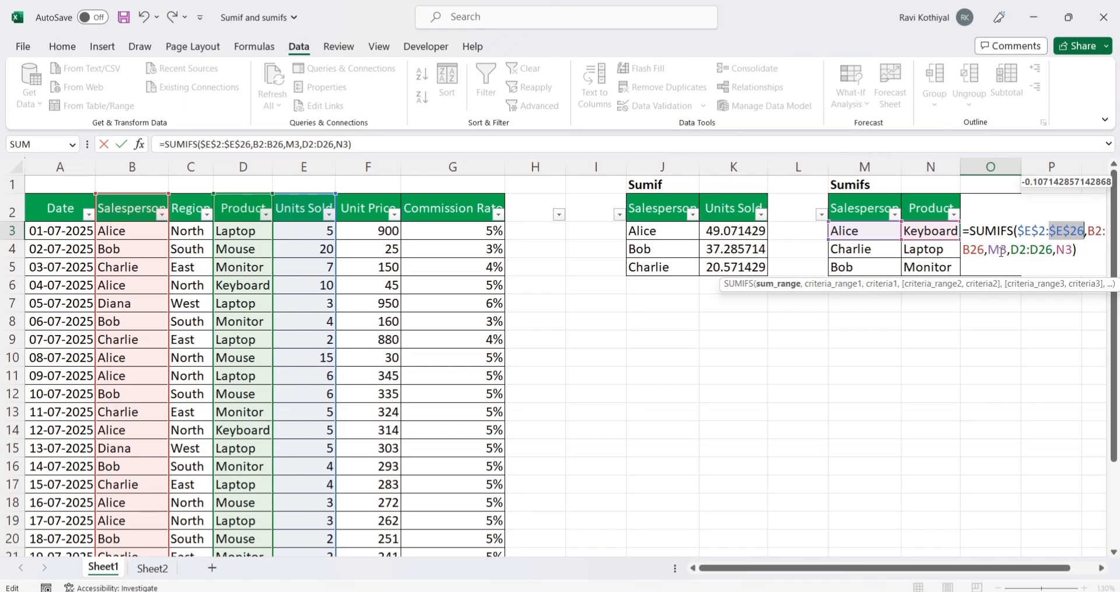
left_click(1021, 249)
key("F4")
left_click(1058, 250)
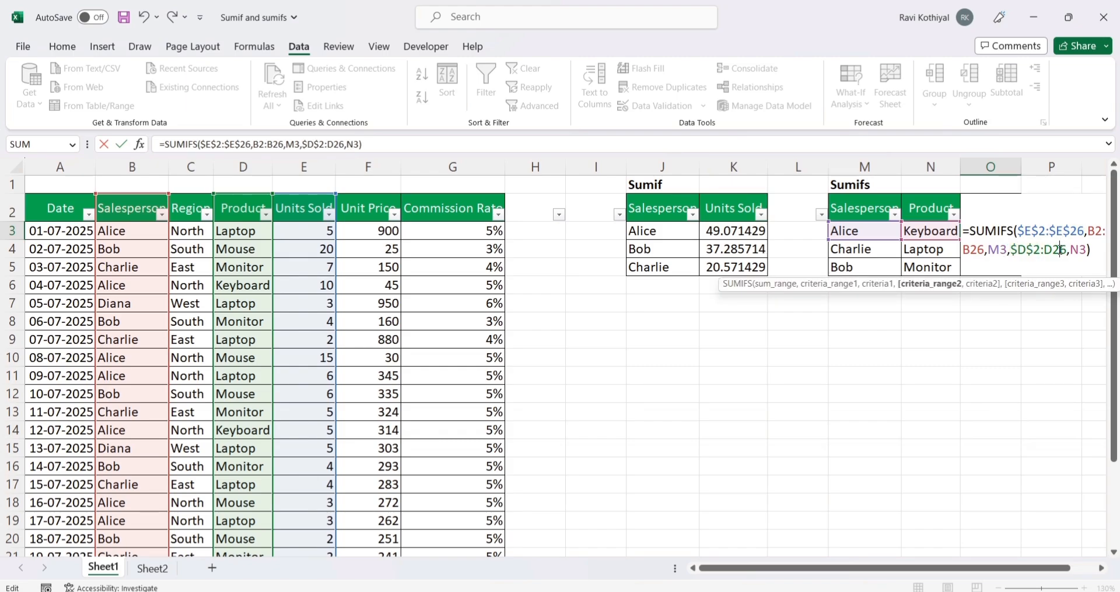
key("F4")
left_click(1094, 231)
key("F4")
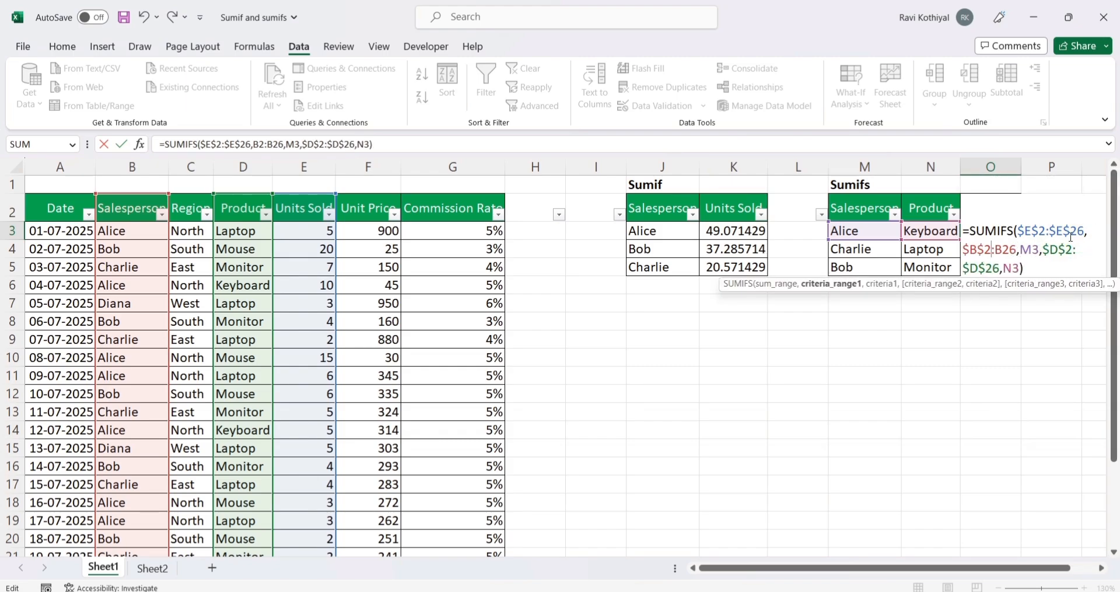
left_click(1009, 250)
key("F4")
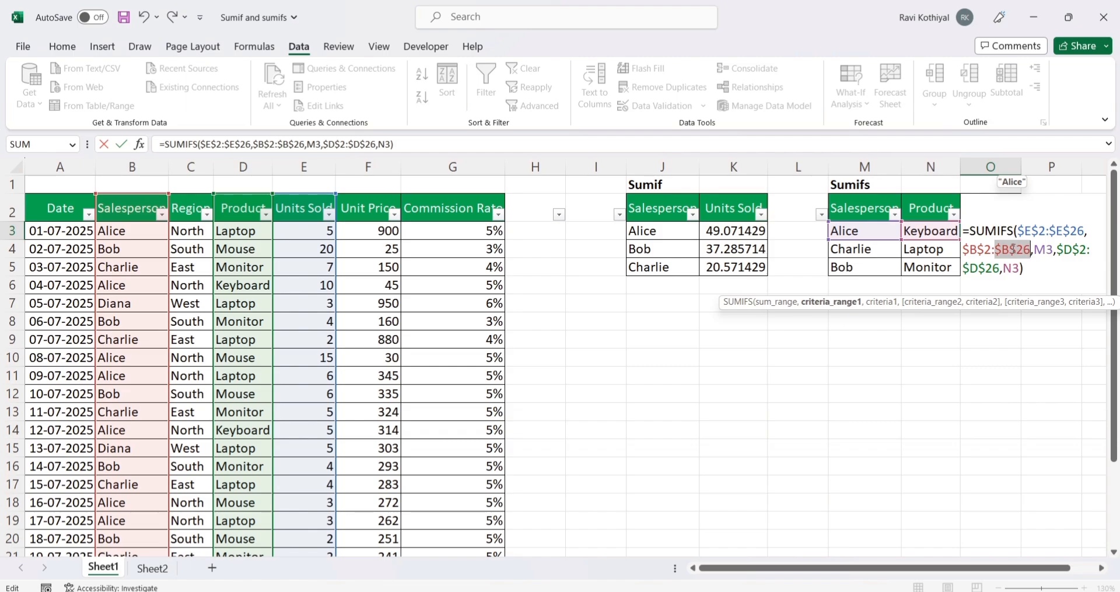
key("Return")
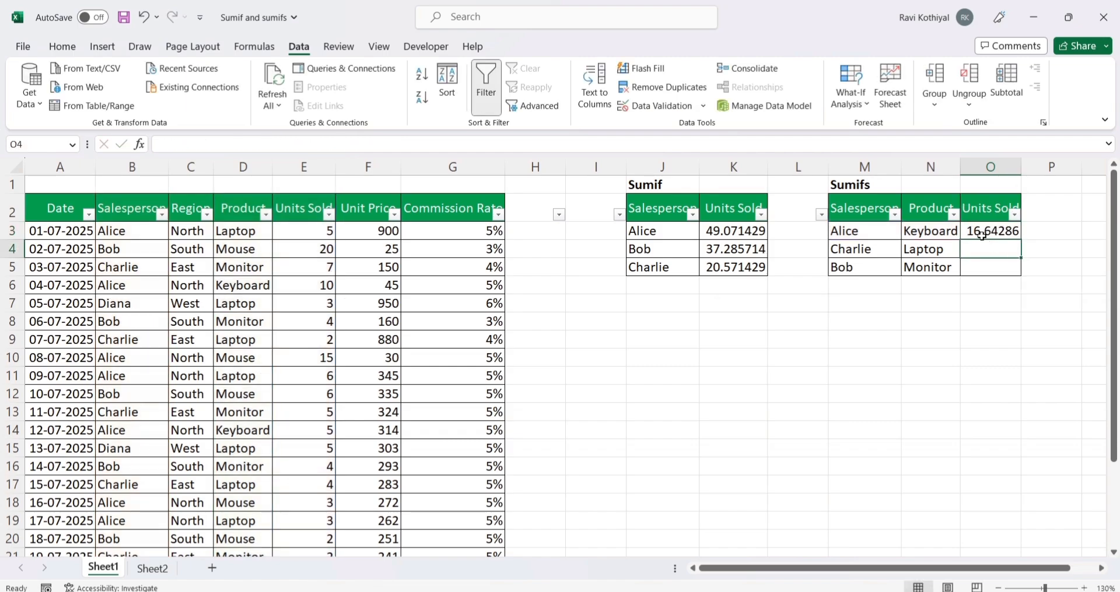
Step: Filter the Salesperson column of the data table to show only the salesperson named in M3
left_click(991, 229)
left_click(930, 235)
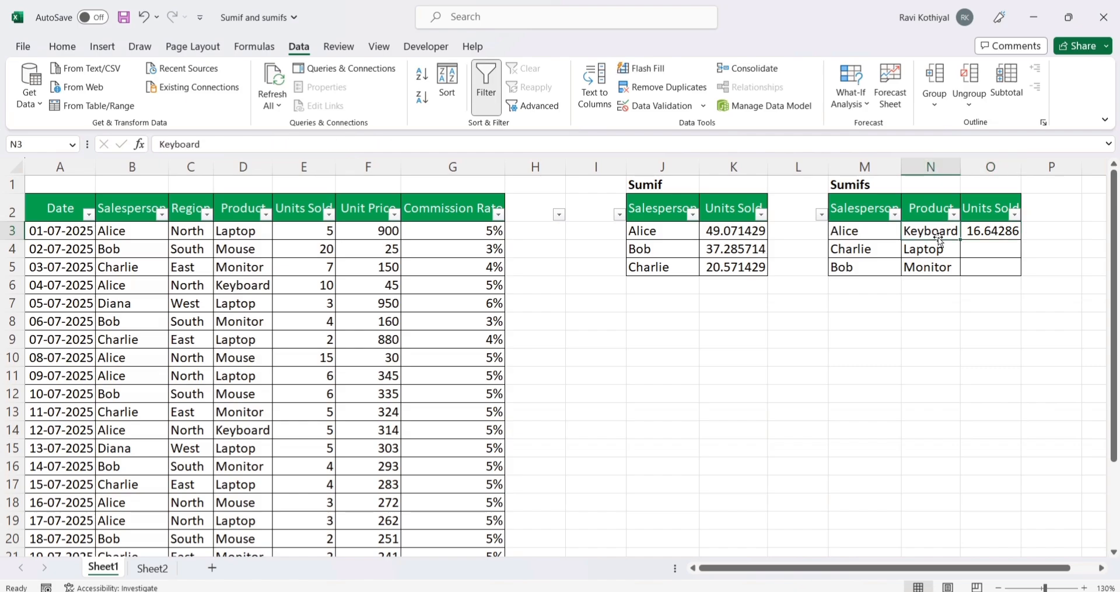
left_click(1004, 232)
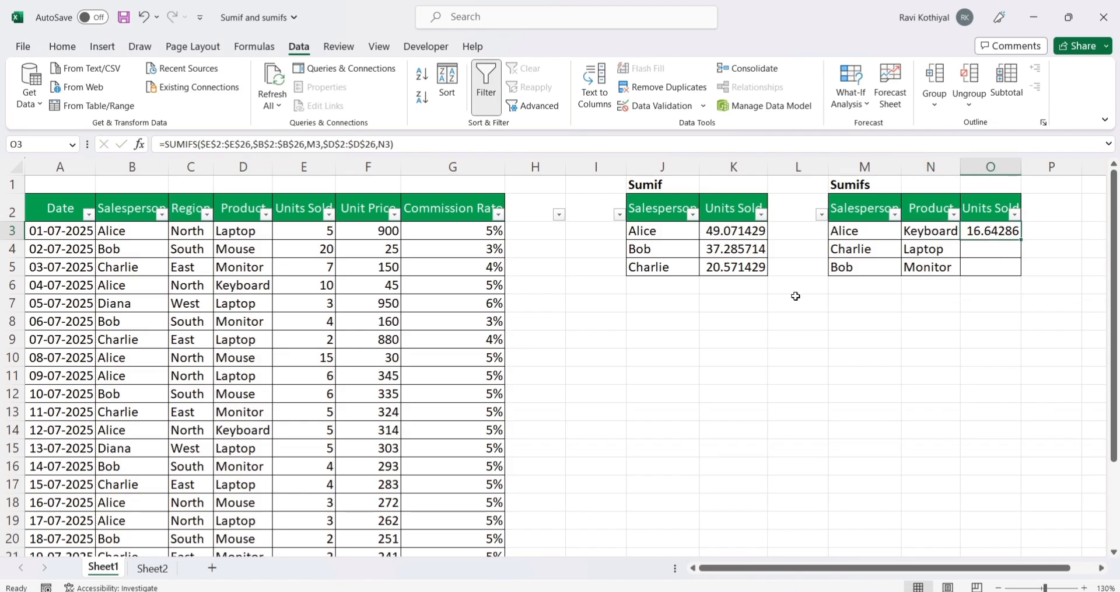
left_click(161, 228)
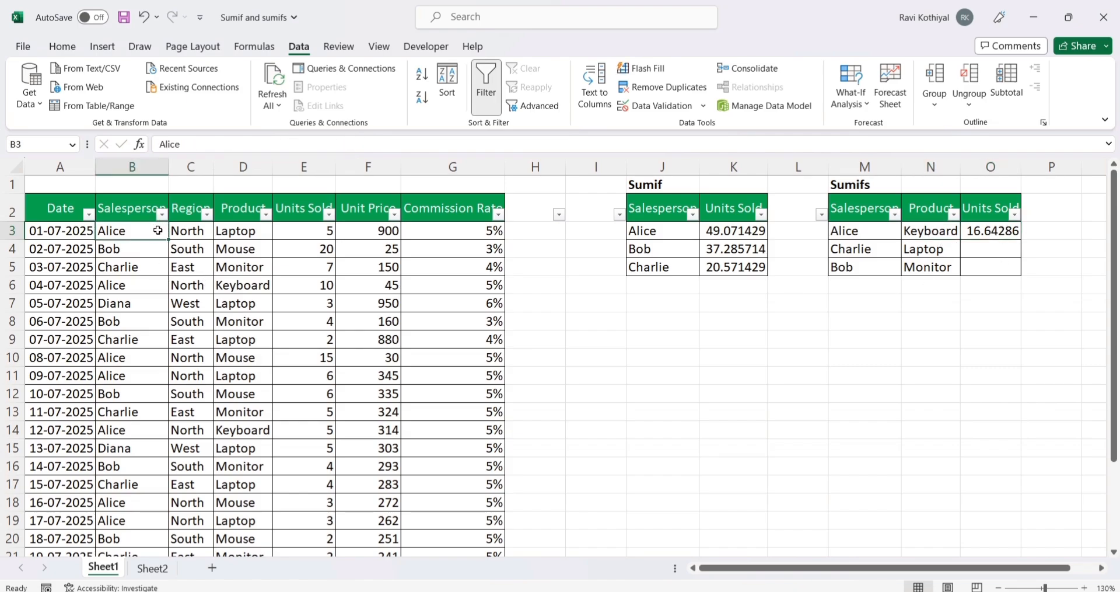
left_click(161, 214)
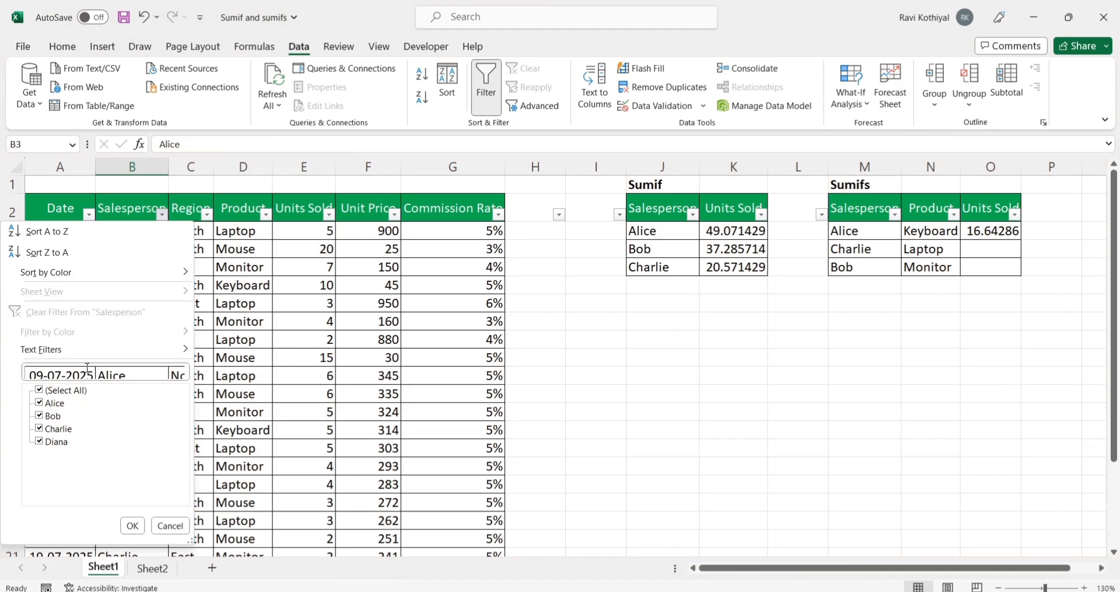
left_click(64, 390)
left_click(67, 403)
left_click(133, 526)
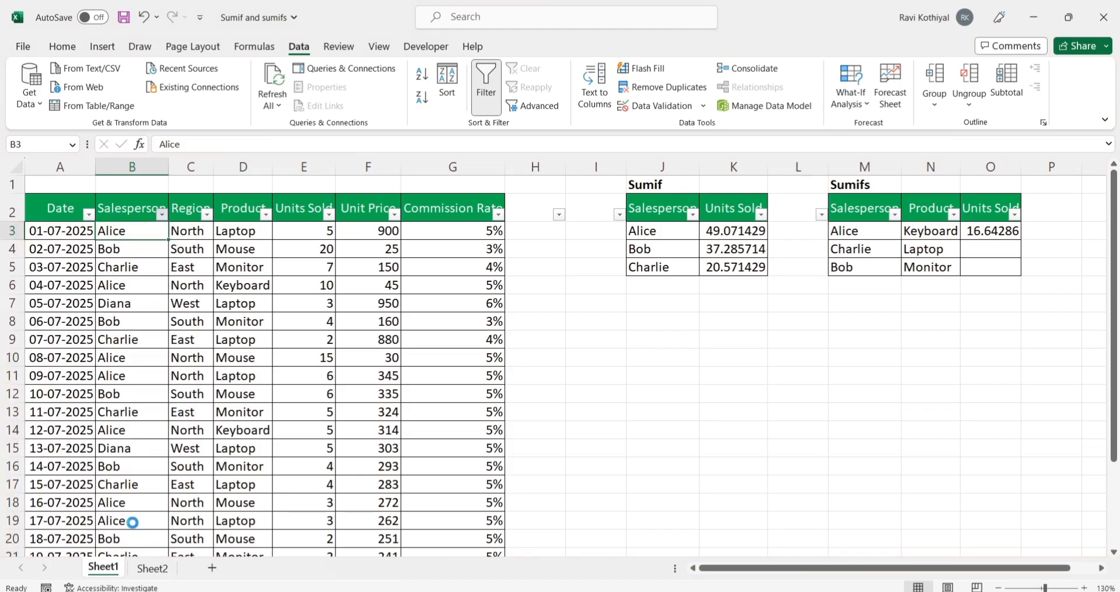
Step: Filter the Product column to Keyboard and select the remaining Units Sold values to check their sum against O3
left_click(265, 214)
left_click(143, 390)
left_click(140, 403)
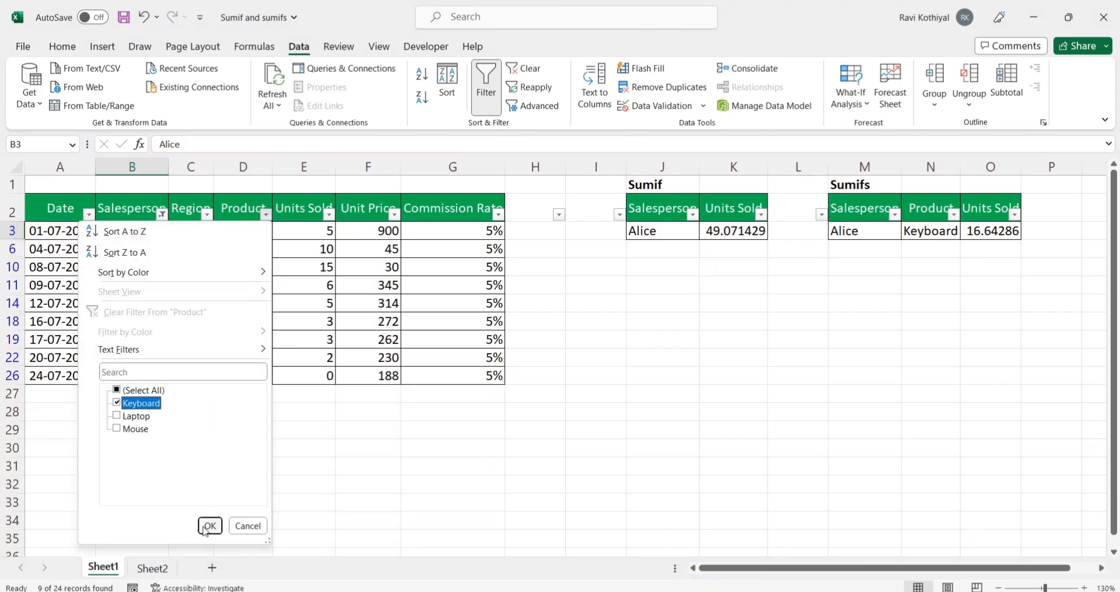
left_click(210, 525)
left_click_drag(320, 231, 321, 284)
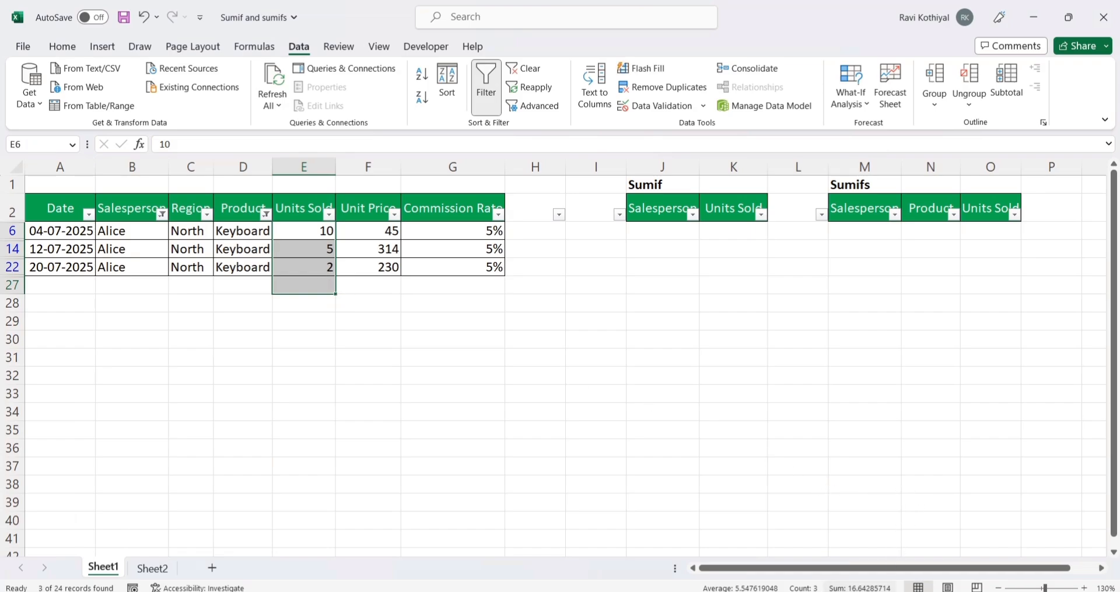
Step: Remove the Product and Salesperson filters by reselecting all of their items, comparing the formula result in O3
left_click(230, 297)
left_click(265, 214)
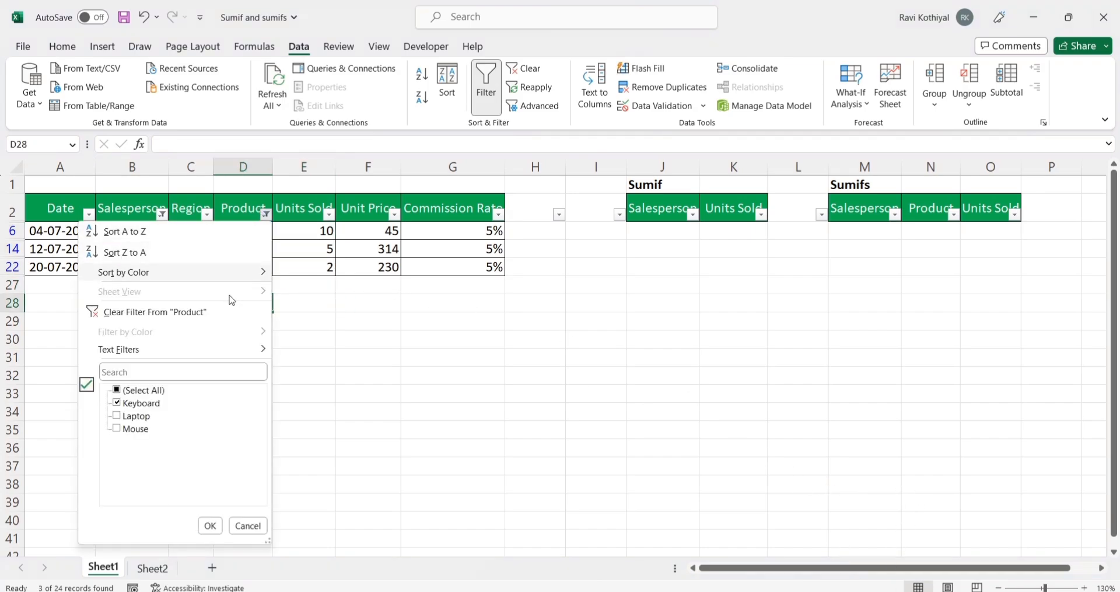
left_click(116, 390)
left_click(210, 525)
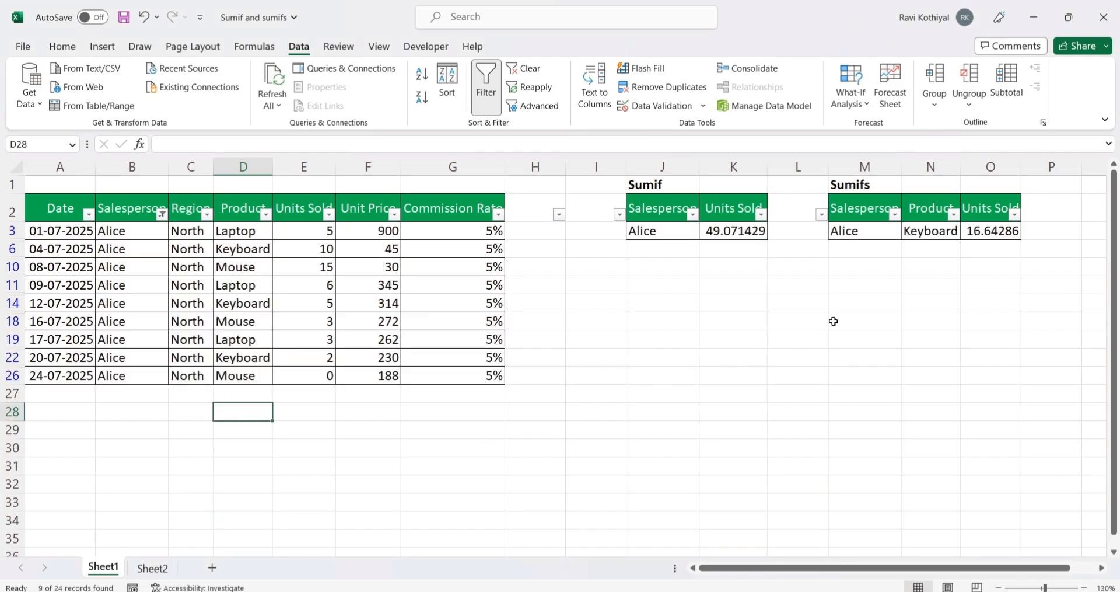
left_click(981, 228)
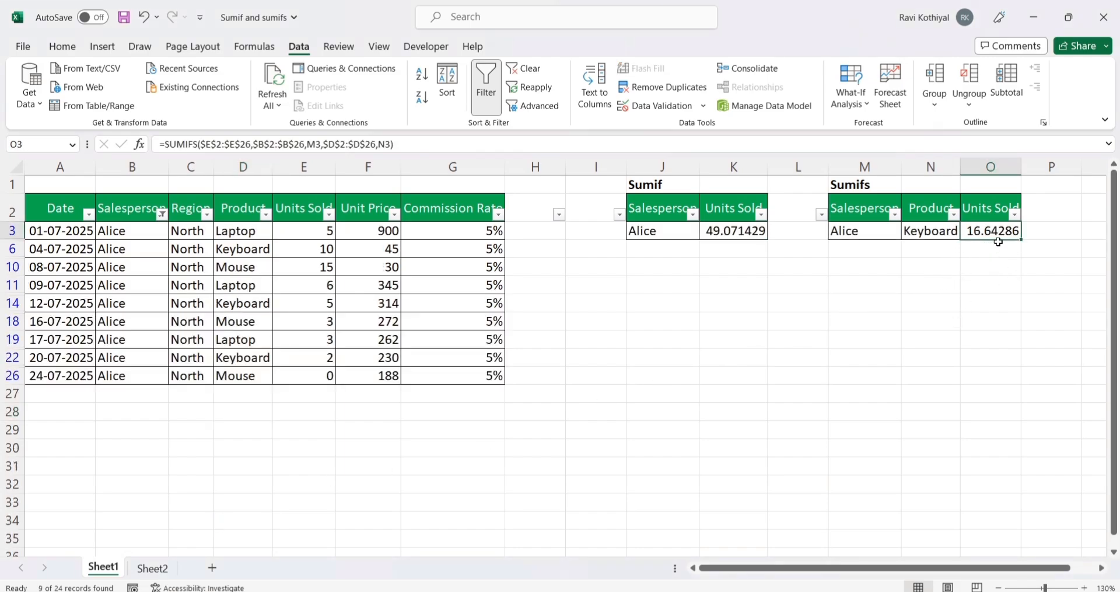
left_click(162, 214)
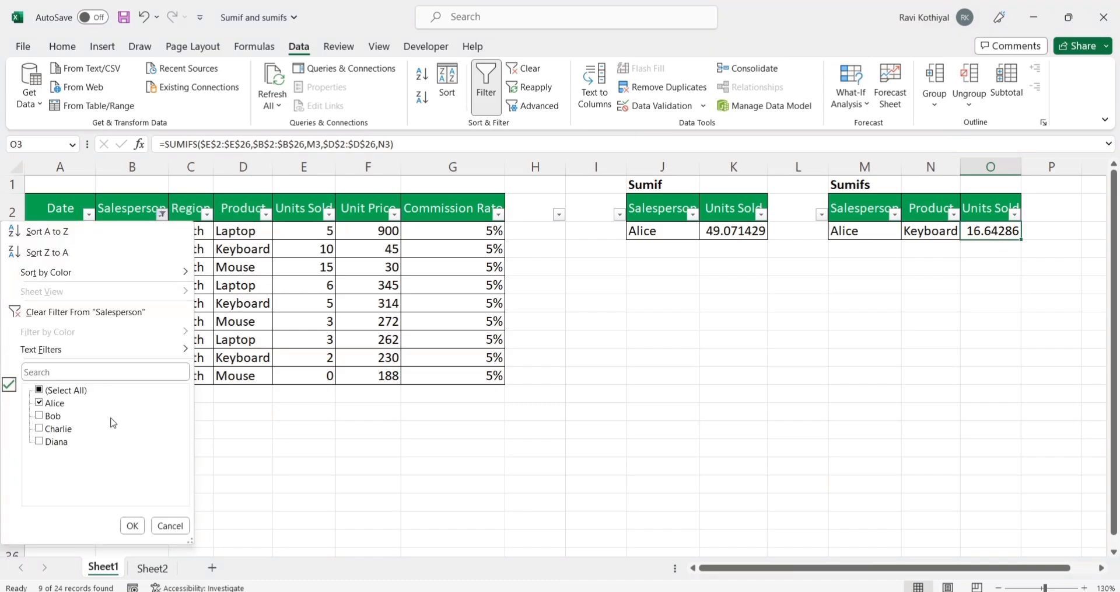
left_click(59, 390)
left_click(132, 525)
left_click(986, 338)
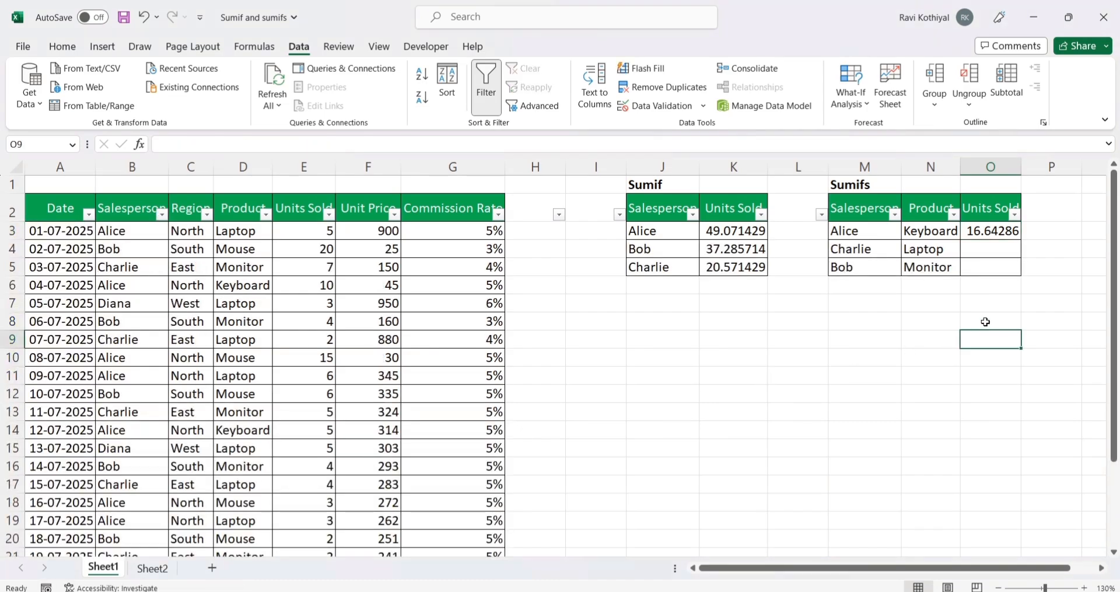
Step: Fill the SUMIFS formula in O3 down through O5
left_click_drag(988, 230, 990, 262)
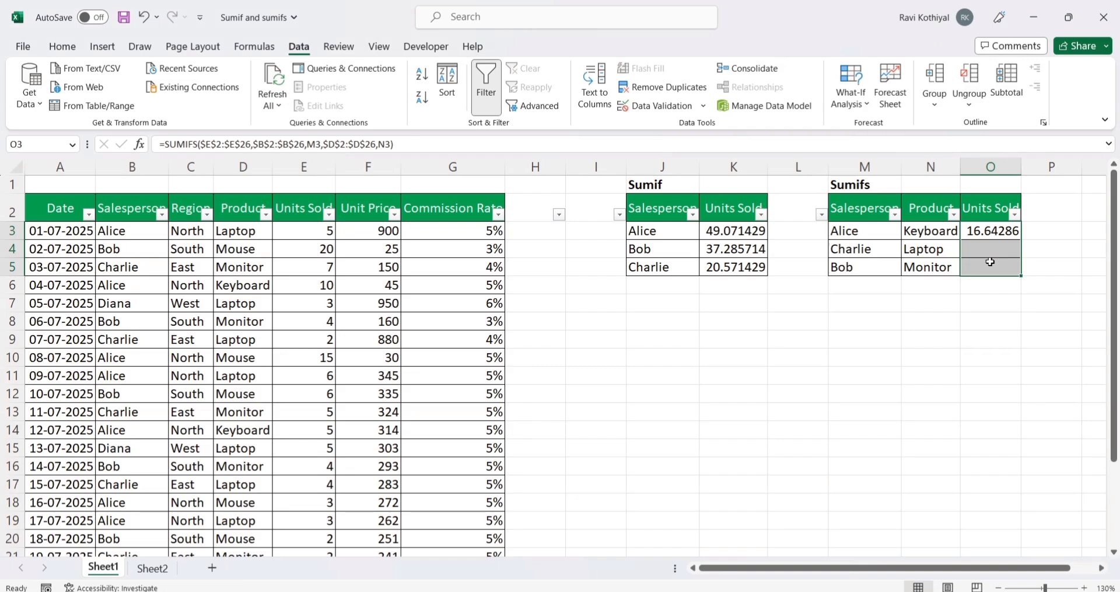
key("ctrl+d")
left_click(992, 304)
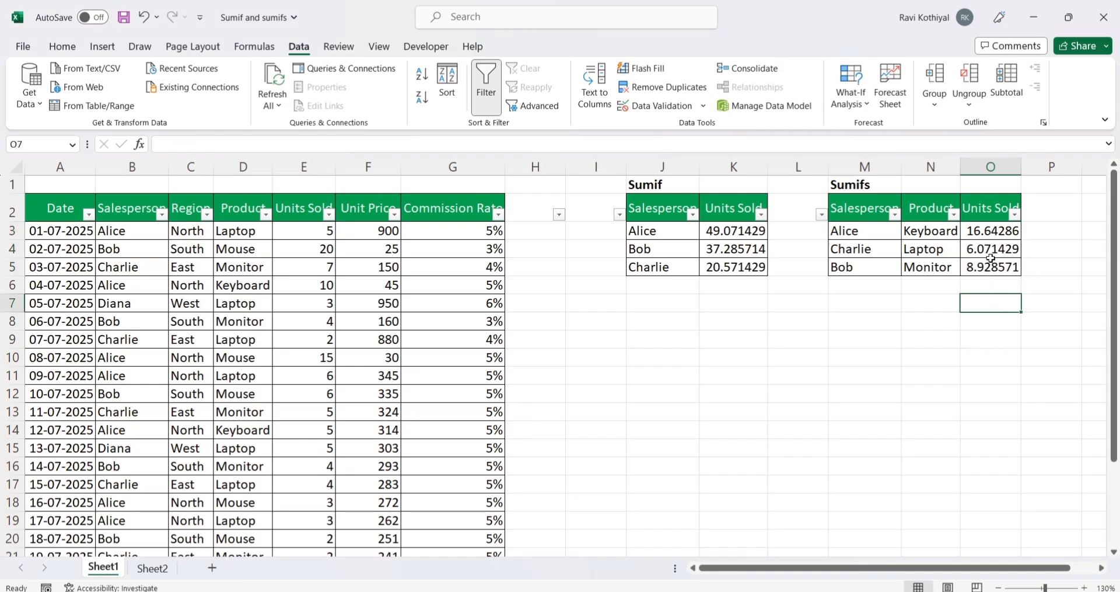
Step: Copy the SUMIFS formula from O3 and paste it as Formulas into O4:O5
left_click(990, 232)
key("ctrl+c")
left_click_drag(988, 249, 990, 265)
key("ctrl+v")
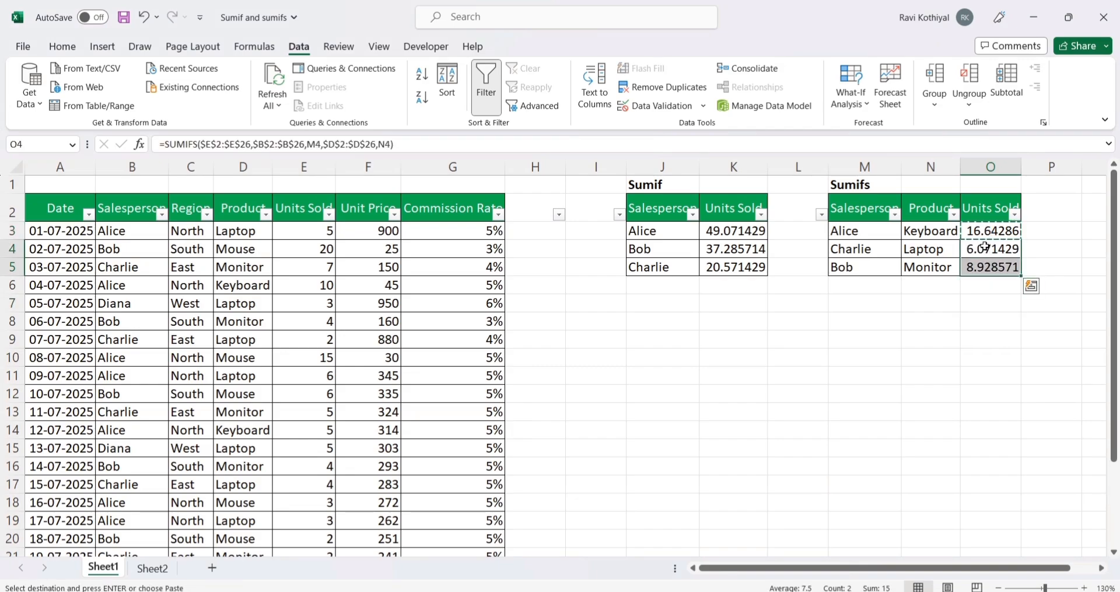
right_click(979, 245)
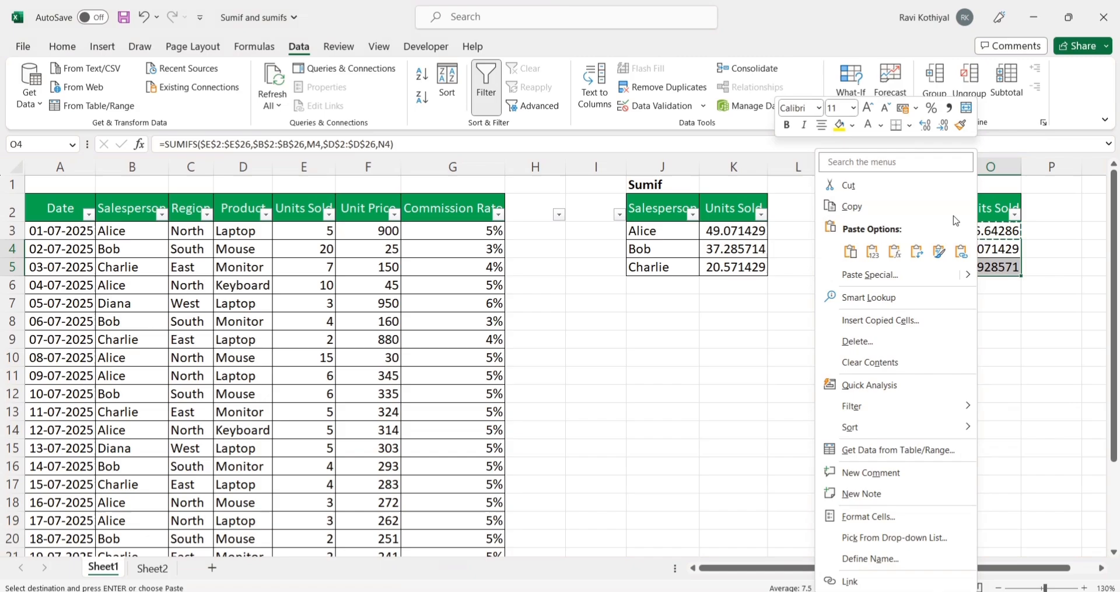
left_click(864, 252)
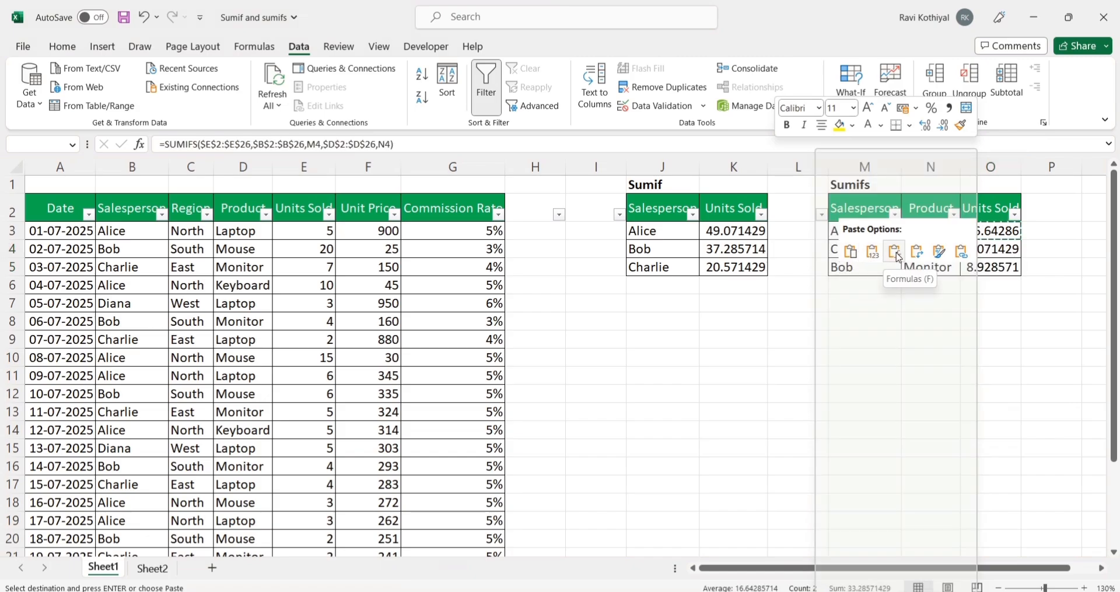
left_click(894, 252)
left_click_drag(992, 230, 996, 266)
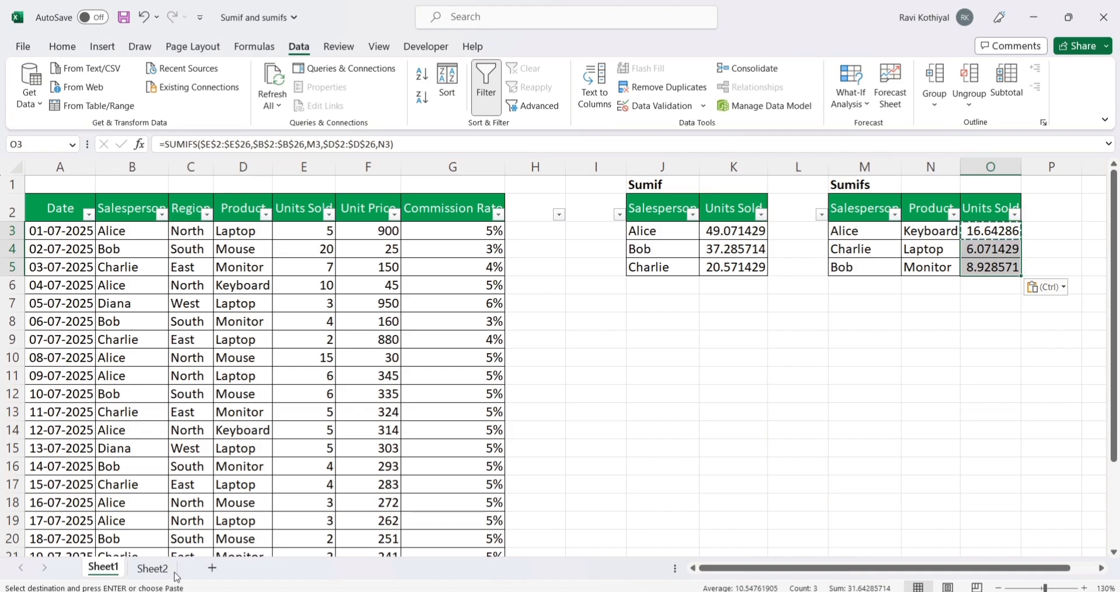
Step: Open Sheet2 and examine the data table's columns, the positive and negative Profit loss values, and the Profit and Loss summary table
left_click(155, 574)
left_click(338, 332)
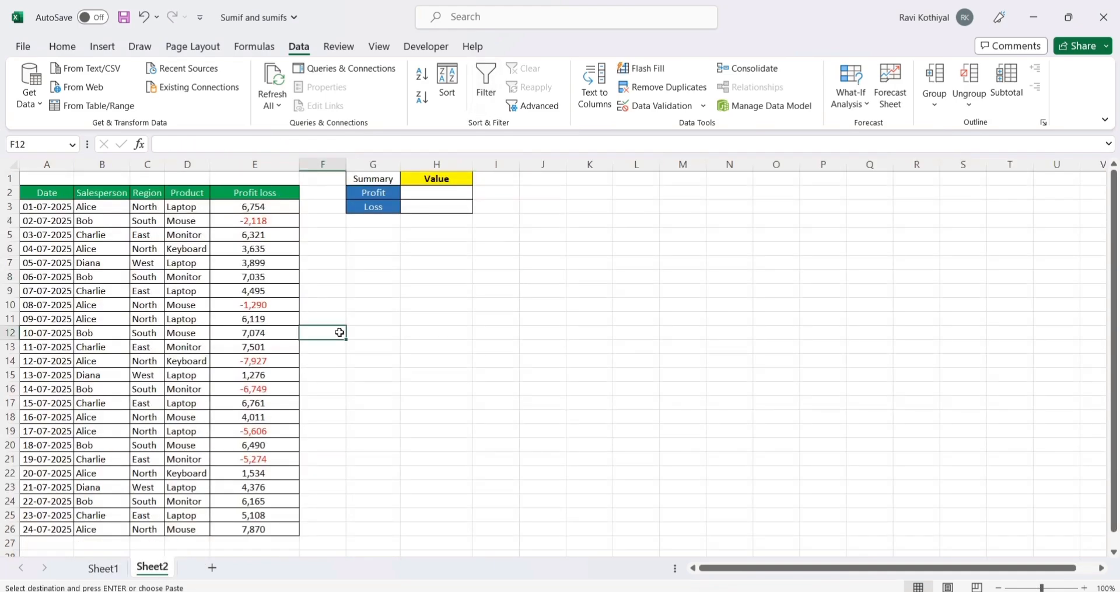
left_click_drag(34, 198, 252, 528)
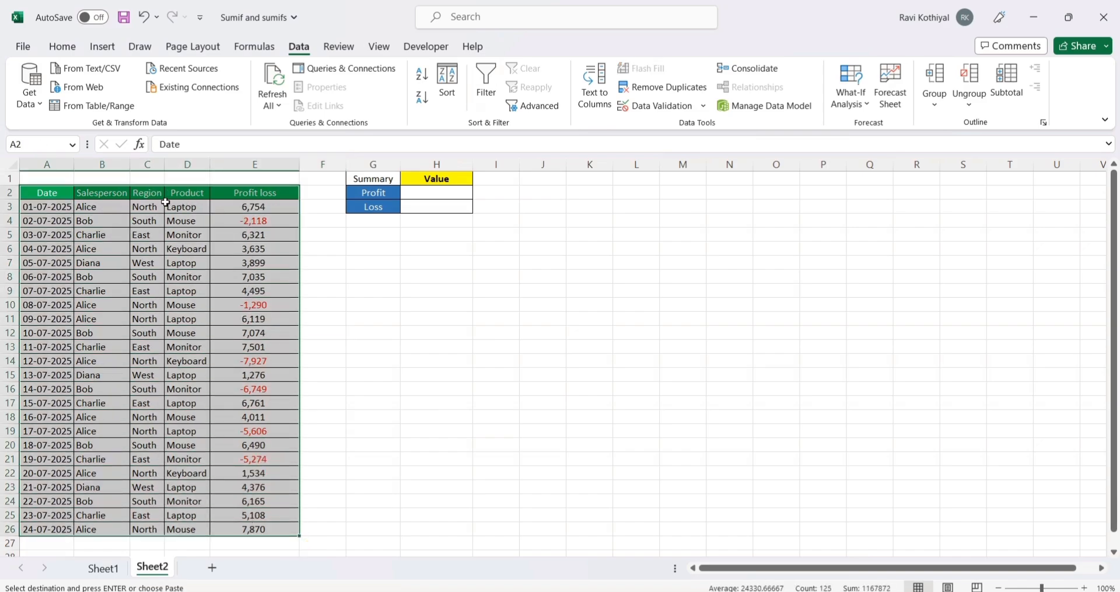
left_click_drag(112, 194, 104, 444)
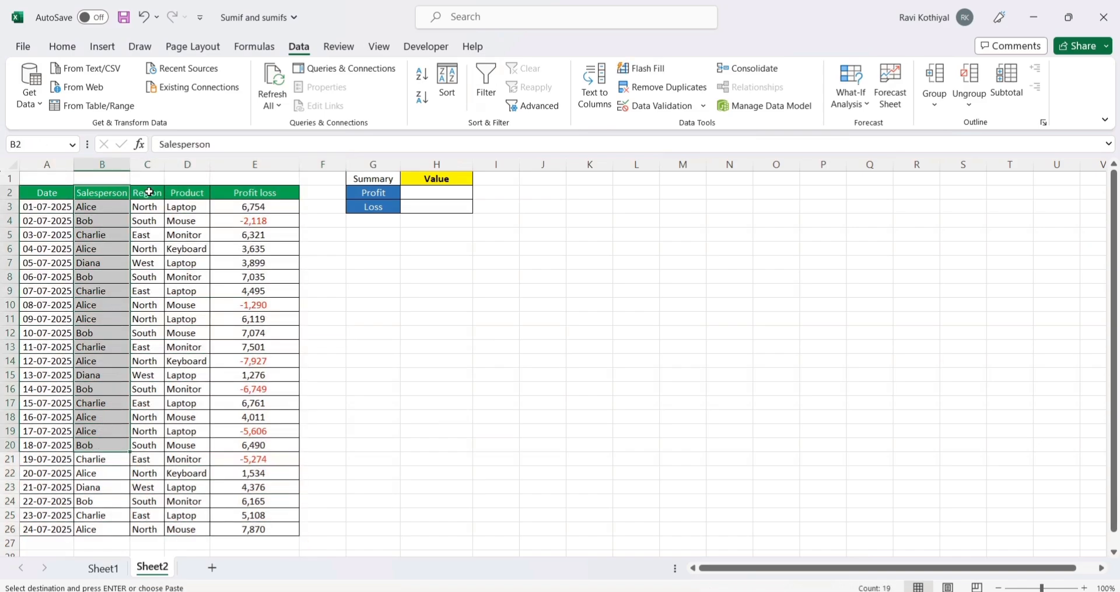
left_click_drag(150, 191, 146, 377)
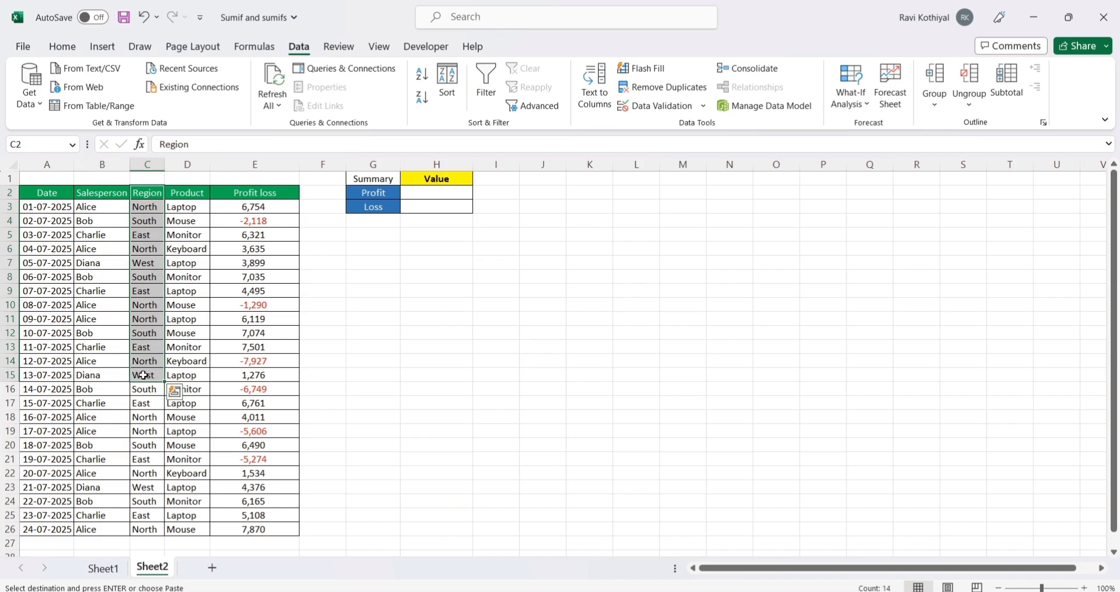
left_click_drag(188, 193, 183, 380)
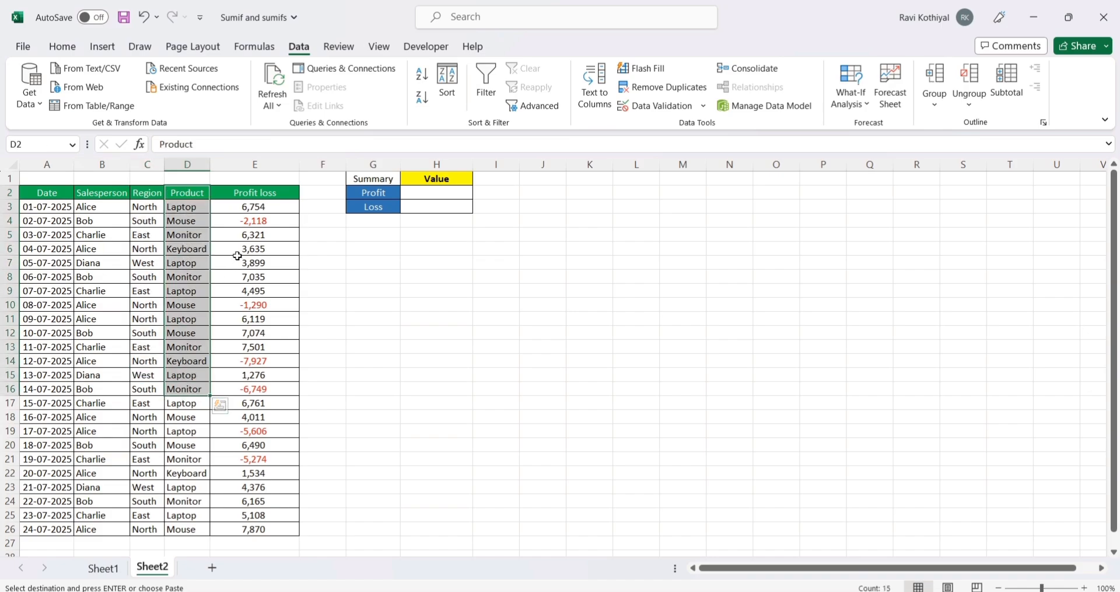
left_click_drag(251, 192, 230, 537)
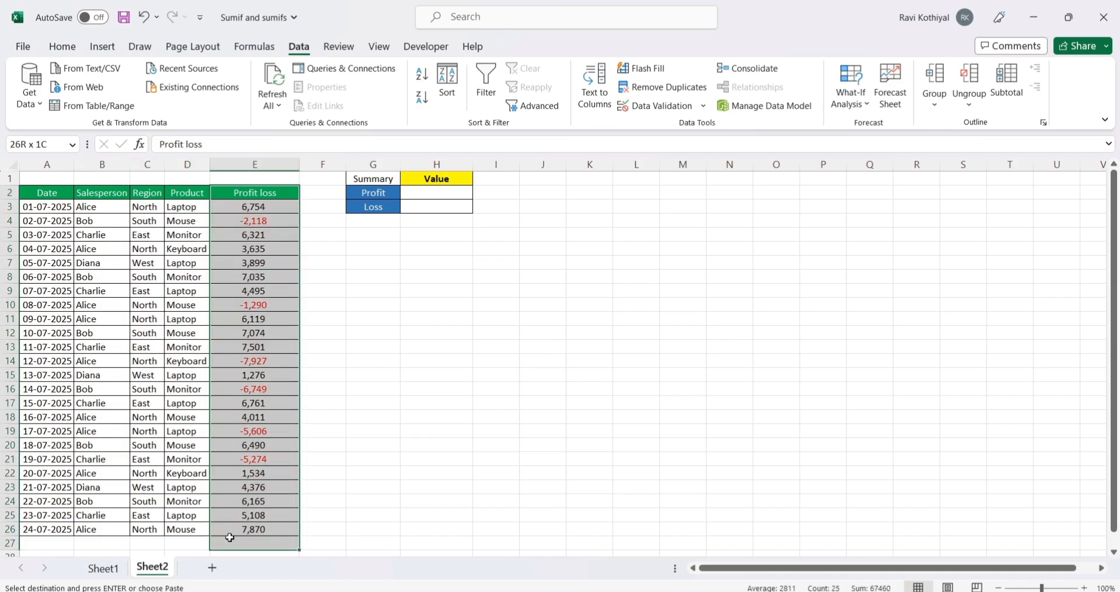
left_click(266, 207)
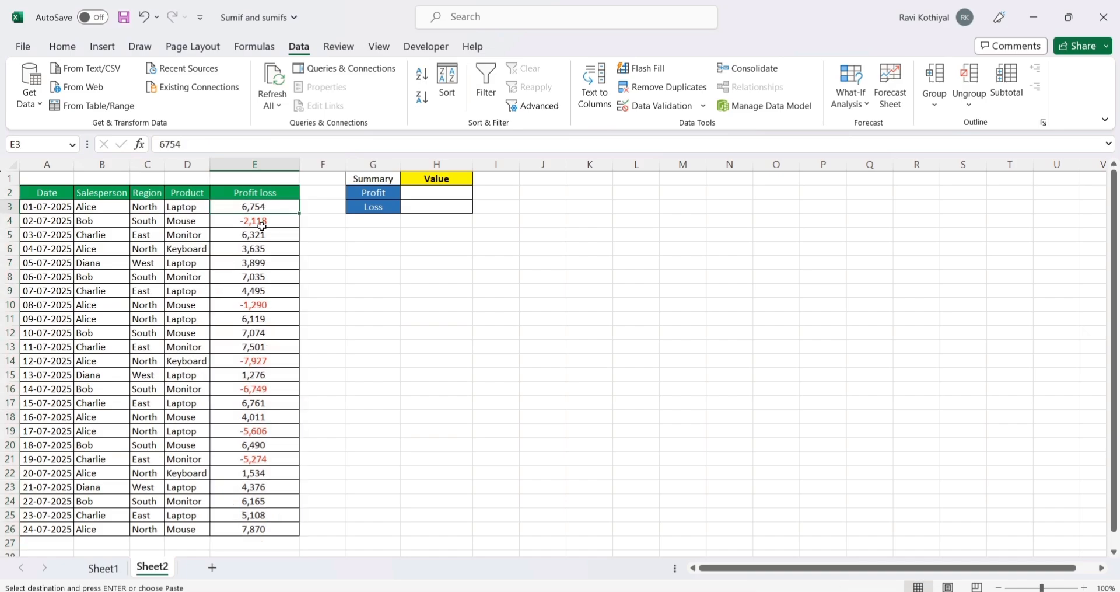
left_click(260, 222)
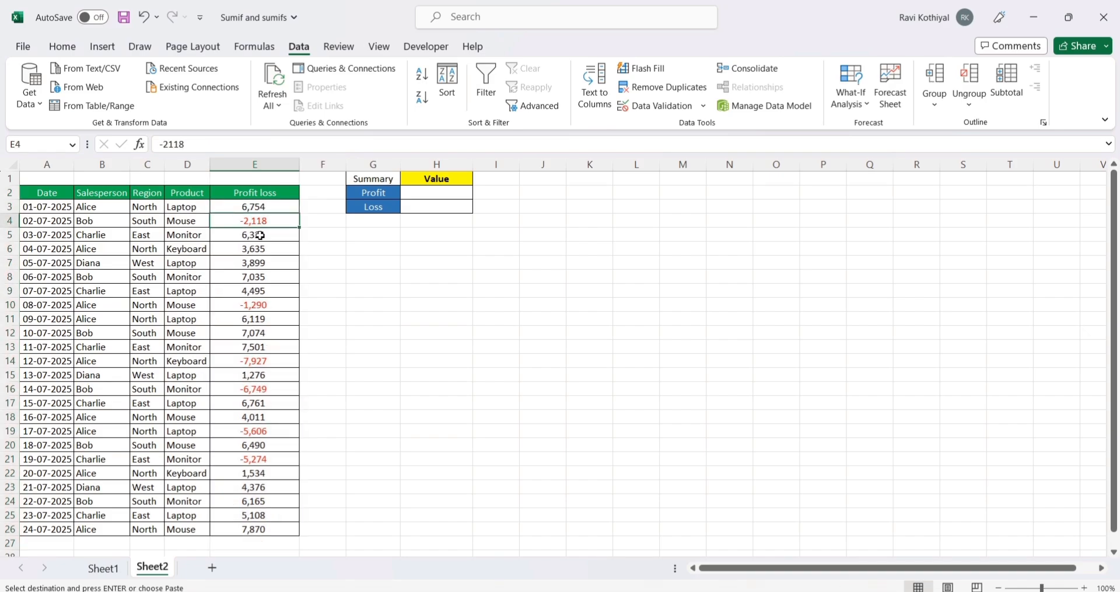
left_click_drag(260, 235, 250, 290)
left_click(371, 251)
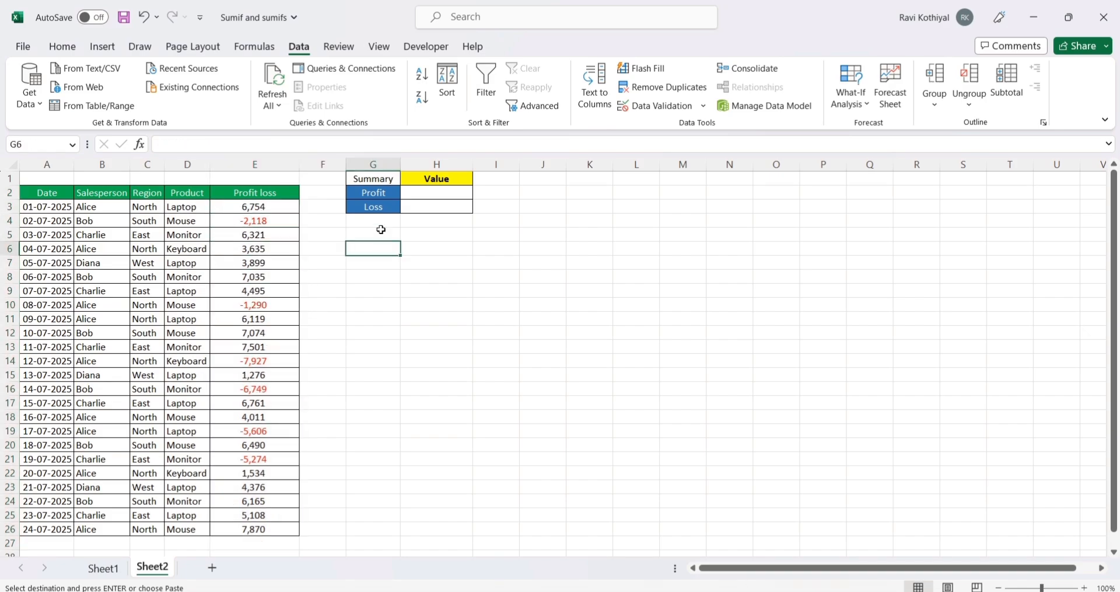
left_click_drag(373, 178, 435, 221)
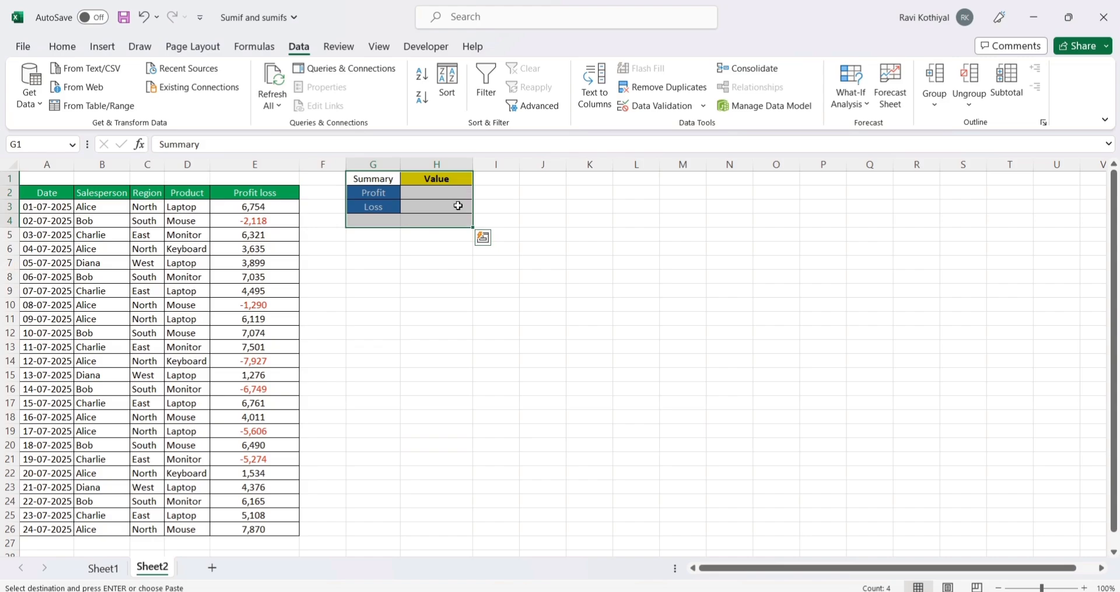
scroll(458, 205, "up", 4)
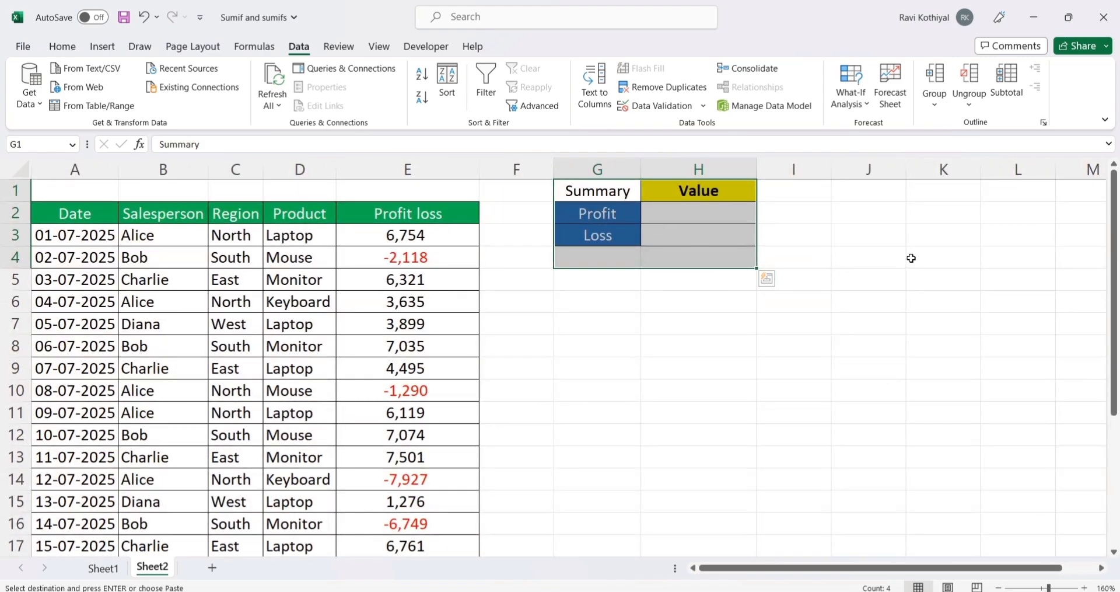
Step: Examine the Profit and Loss rows of the summary table against the positive and negative values in the Profit loss column
left_click(912, 257)
left_click(614, 214)
left_click(670, 216)
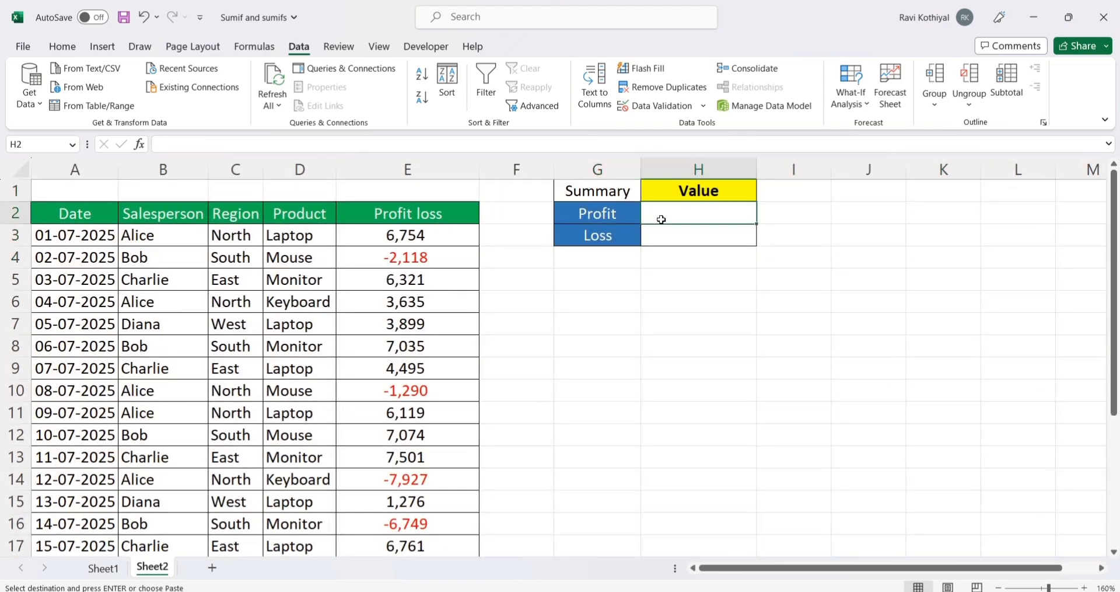
left_click(409, 236)
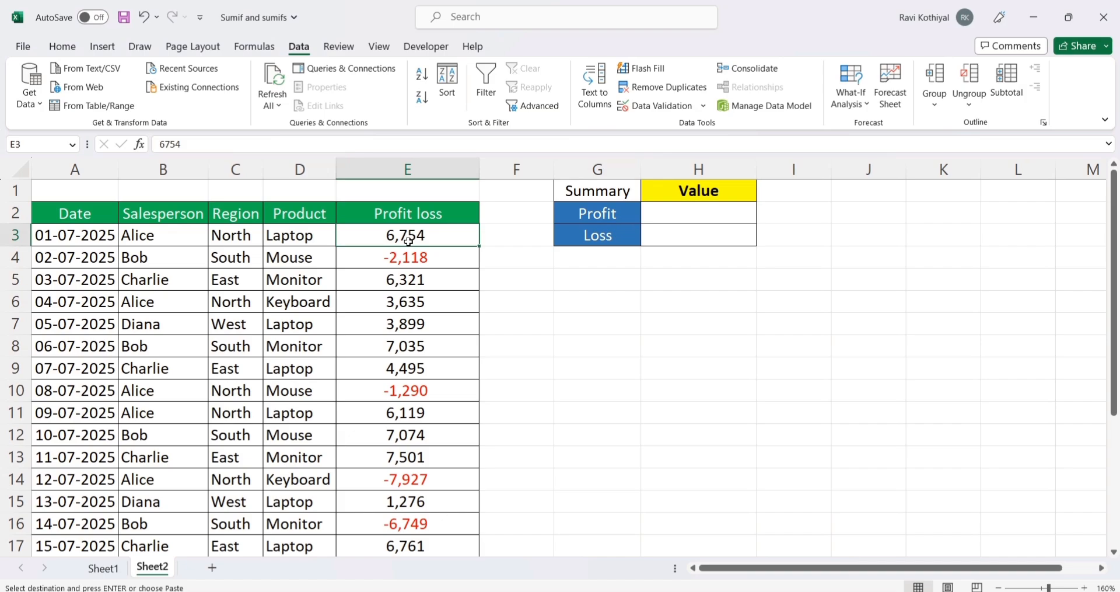
left_click(700, 213)
left_click_drag(413, 280, 421, 367)
left_click(635, 244)
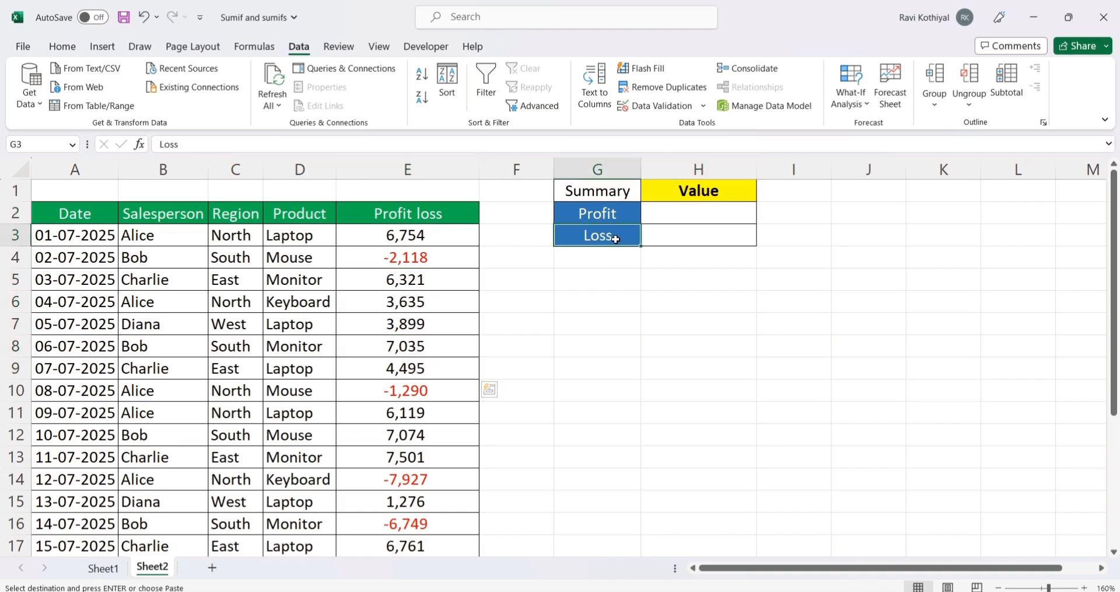
left_click(435, 257)
left_click(417, 478)
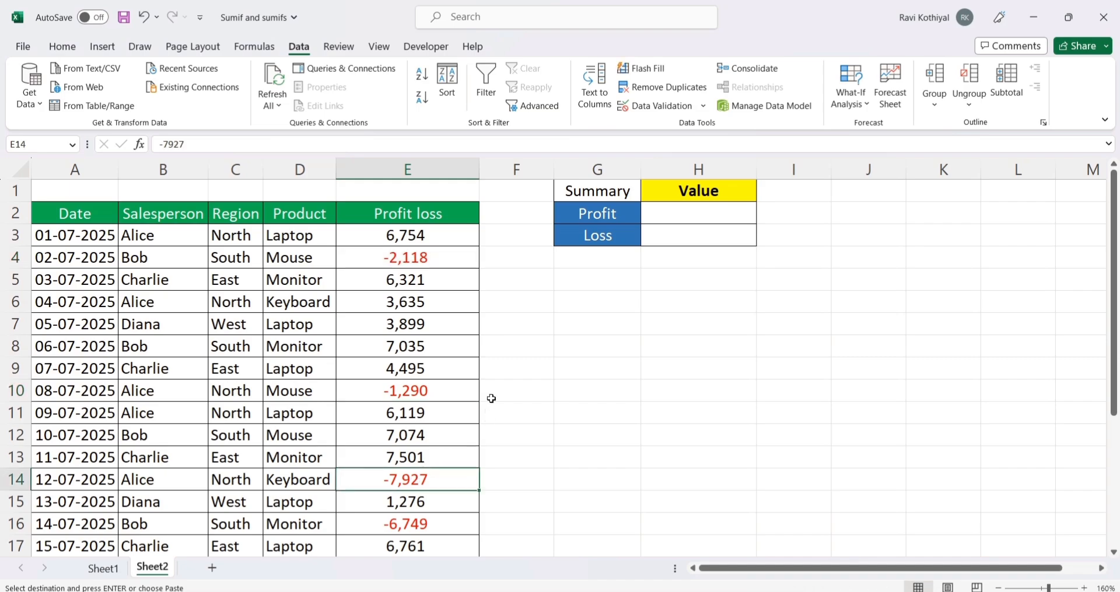
Step: Total the Profit loss values E3:E26 with a SUM formula in E1
left_click(393, 192)
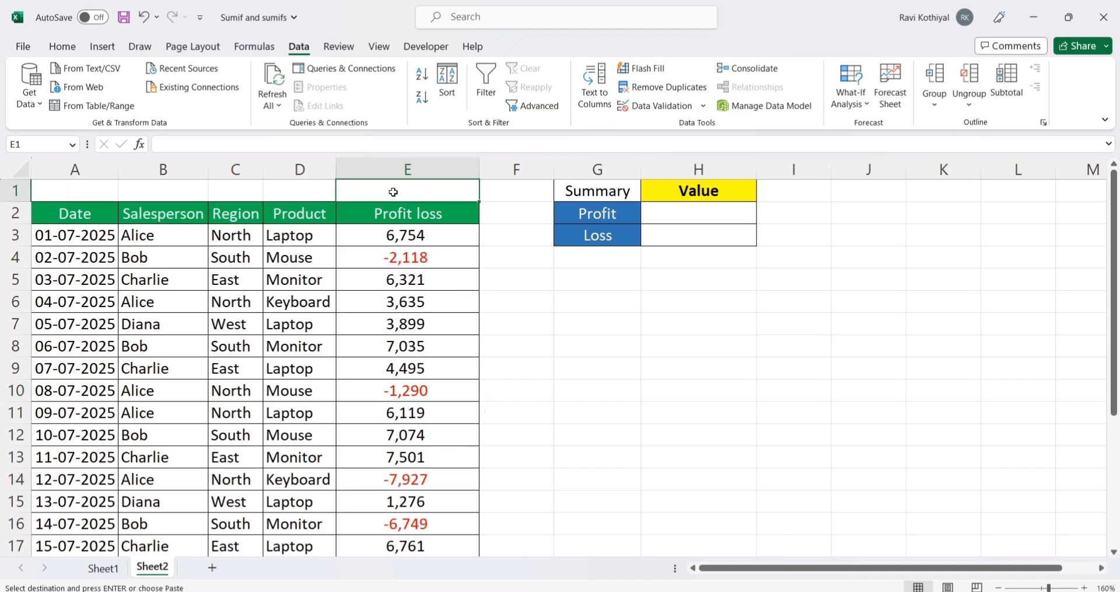
type("=sum")
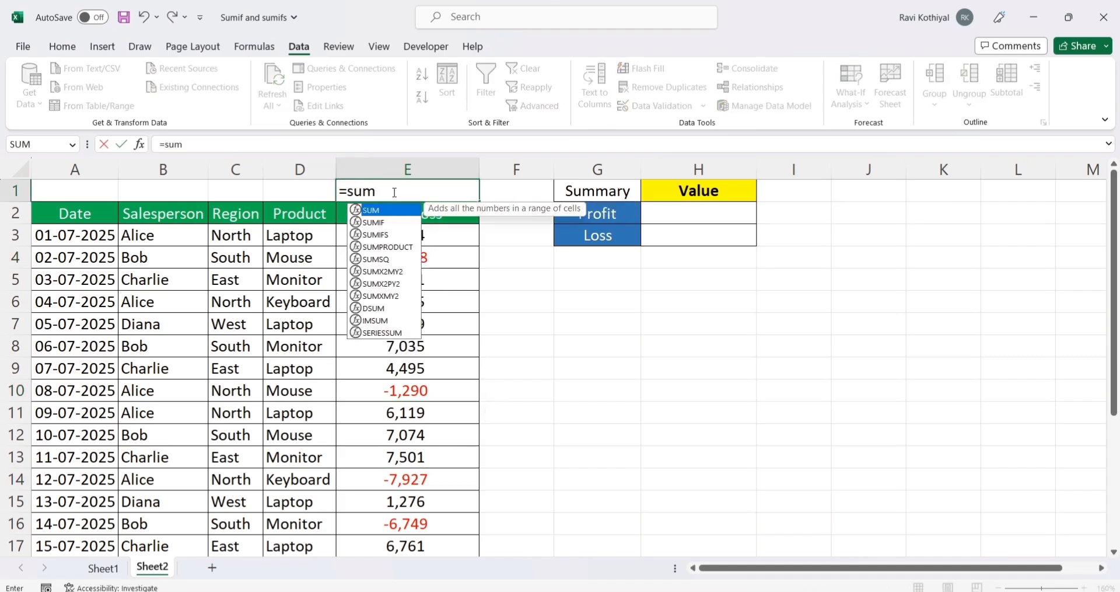
key("Tab")
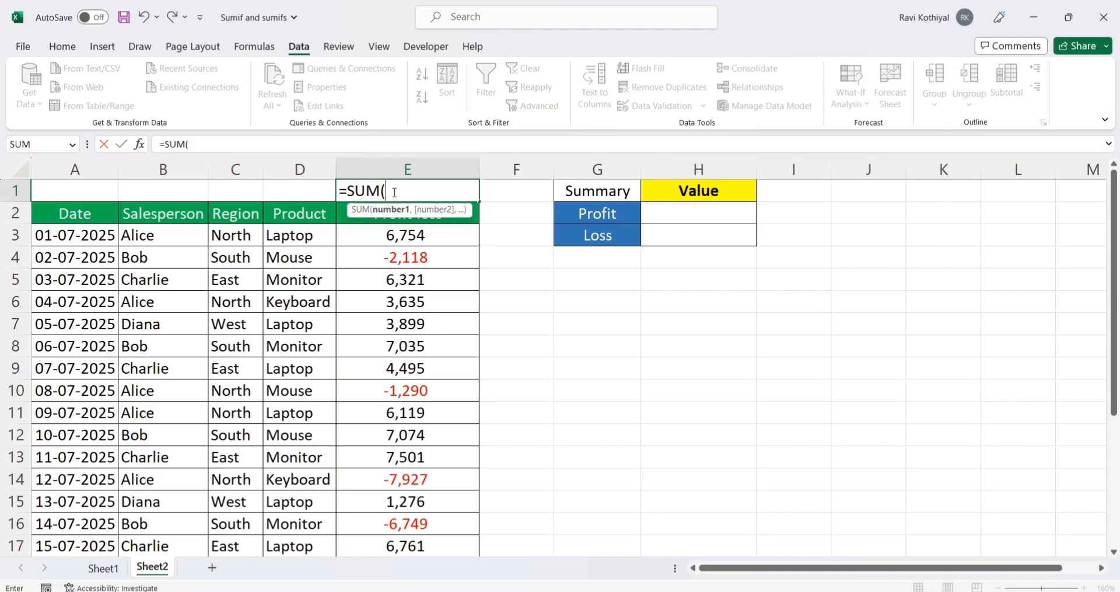
key("Down")
key("Down")
key("ctrl+shift+Down")
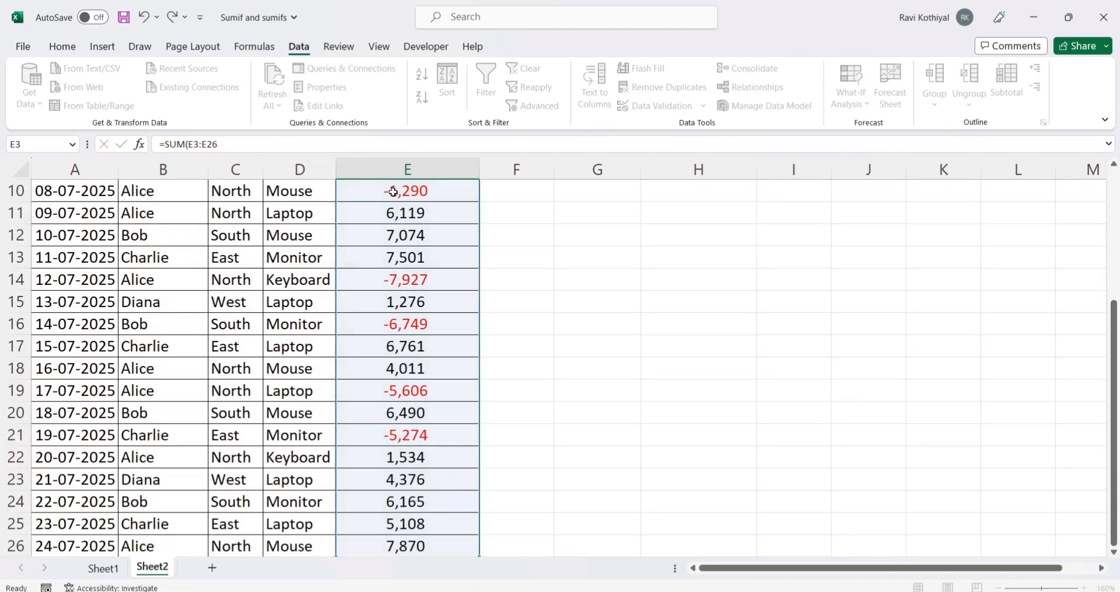
key("Return")
Step: Compare the E1 total with the selected Profit loss values E3:E26 and clear the formula from E1
left_click(442, 244)
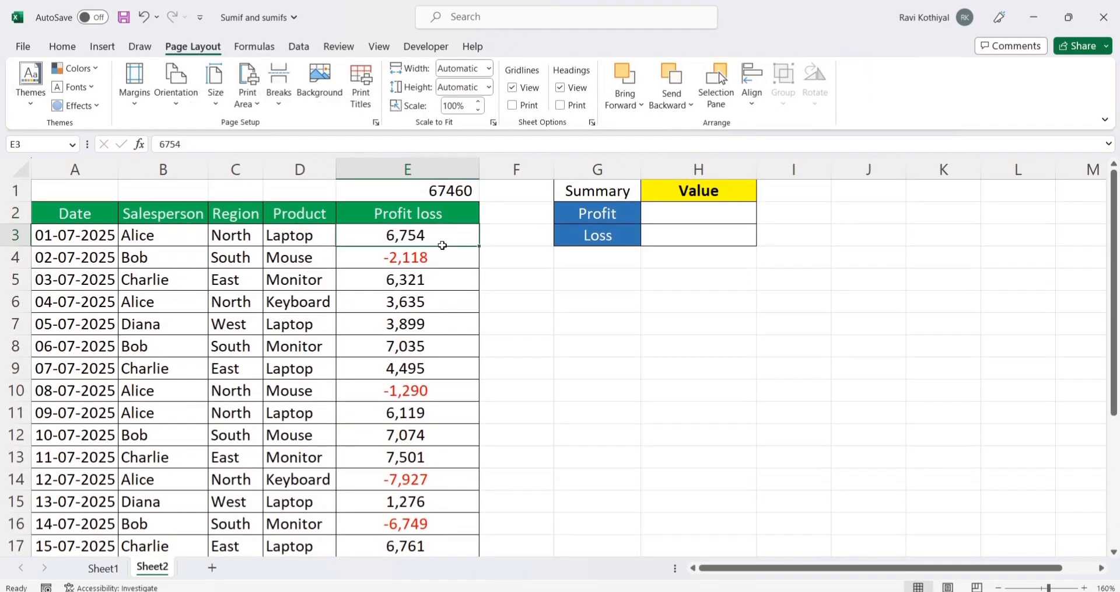
left_click_drag(442, 245, 419, 278)
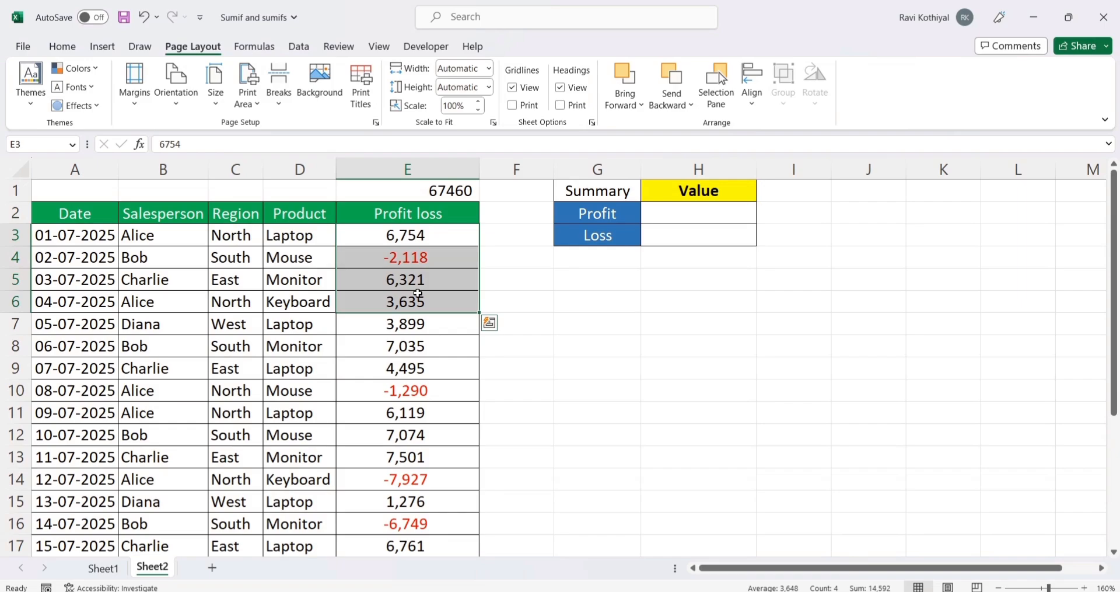
key("ctrl+shift+Down")
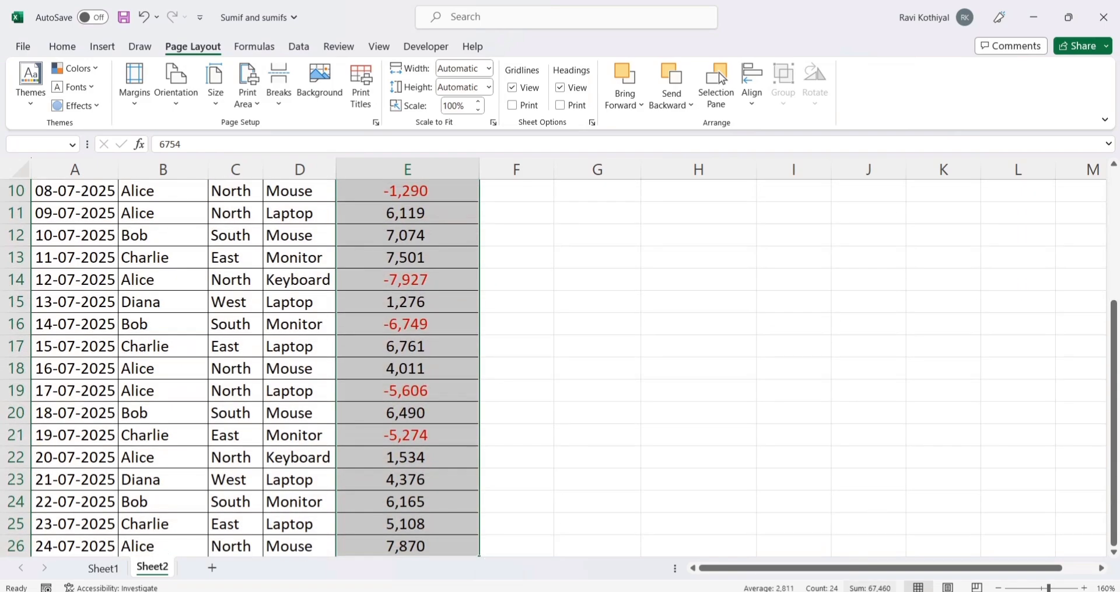
scroll(482, 393, "up", 3)
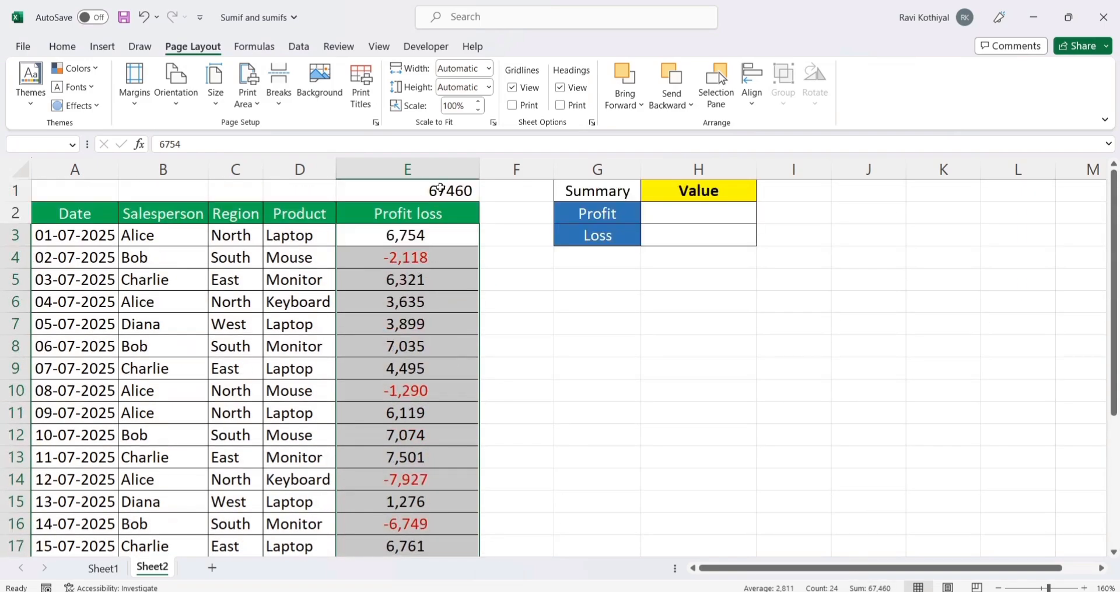
left_click(458, 192)
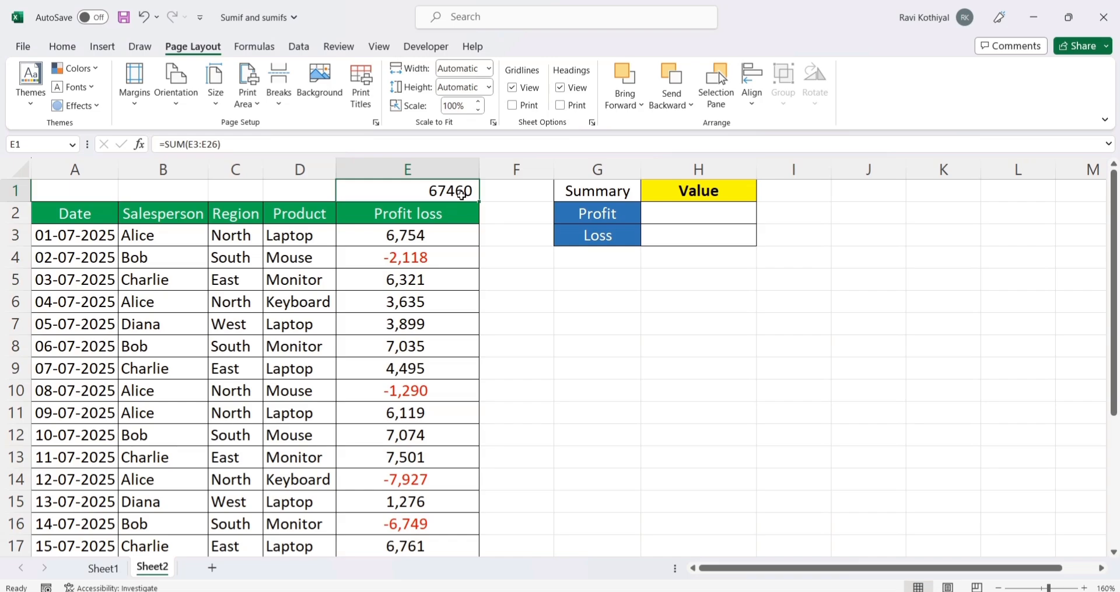
key("Delete")
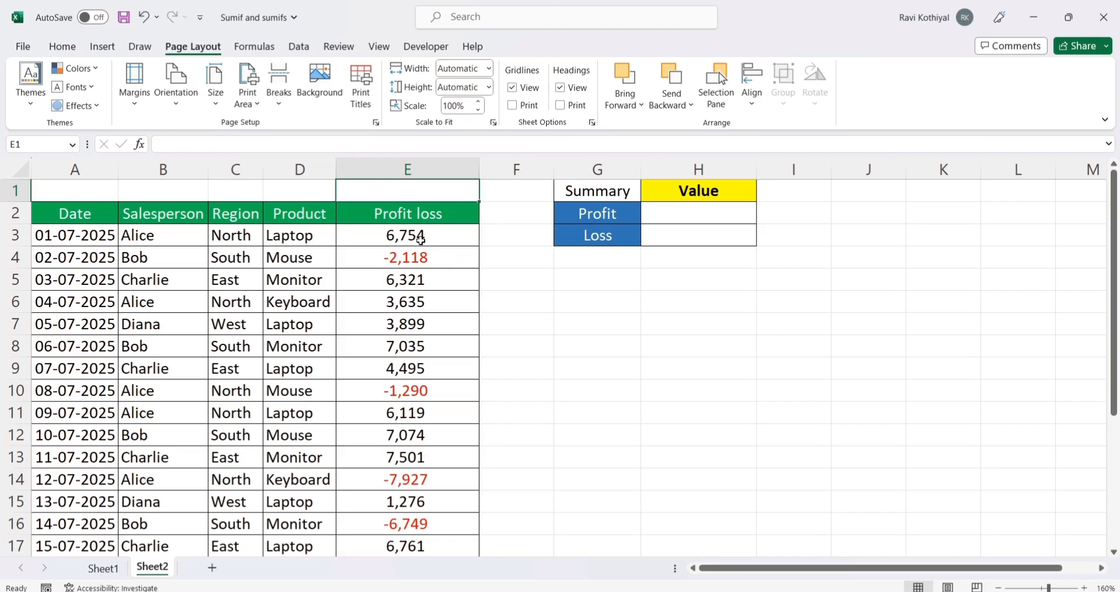
Step: Review which Profit loss values are positive and belong in the Profit cell of the summary table
left_click(421, 240)
left_click_drag(436, 284, 432, 369)
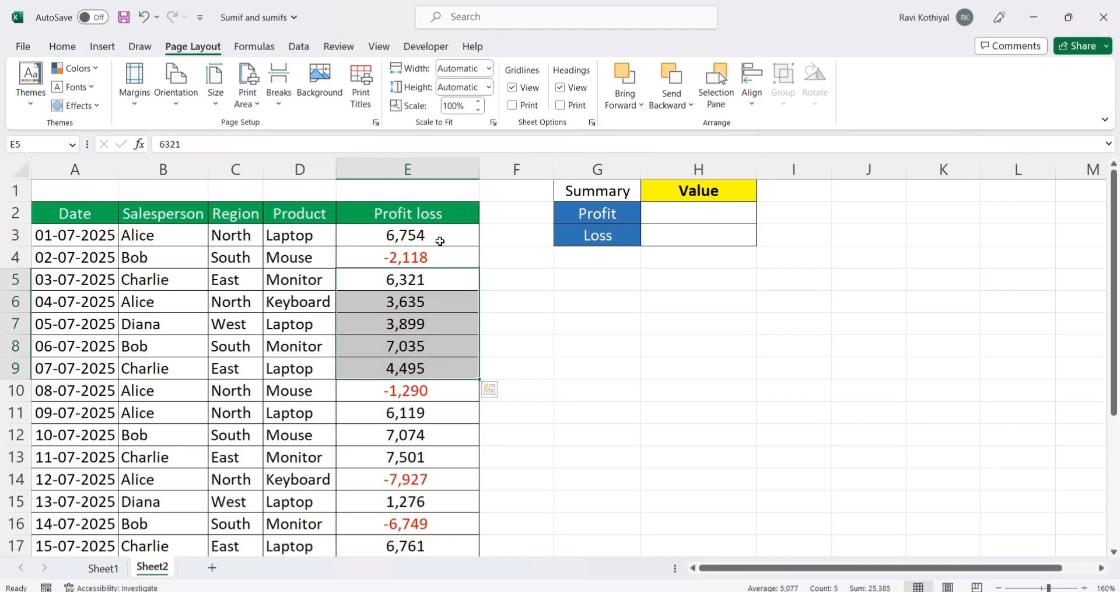
left_click(439, 241)
left_click_drag(436, 279, 425, 364)
left_click(656, 304)
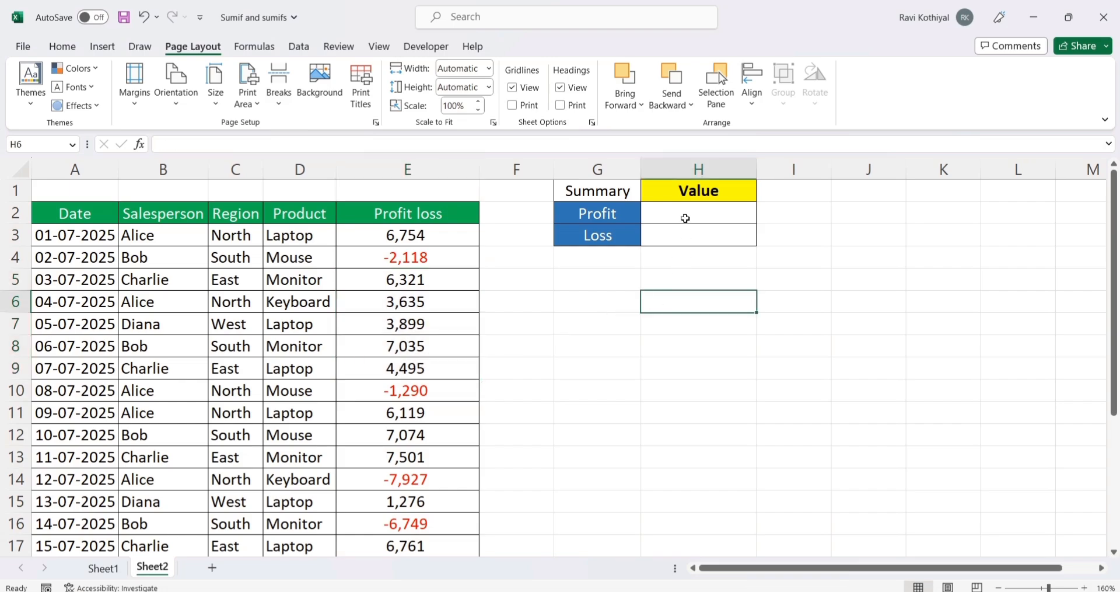
left_click(670, 215)
left_click(615, 188)
Step: Start a SUMIF formula in H2 with range E2:E26 and the criteria ">0"
left_click(646, 215)
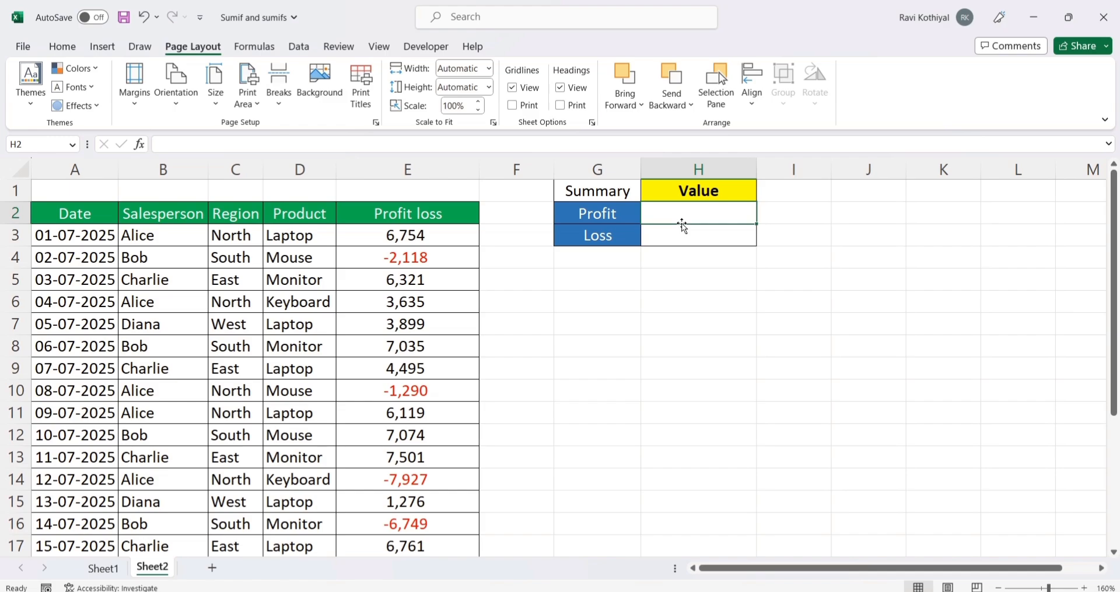
type("=s")
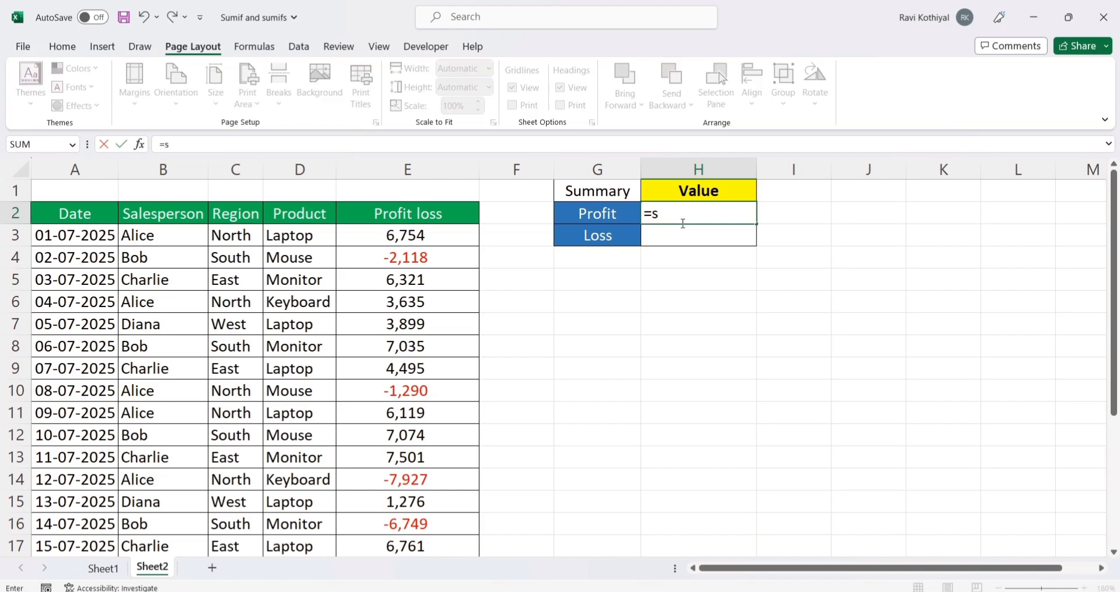
type("umif")
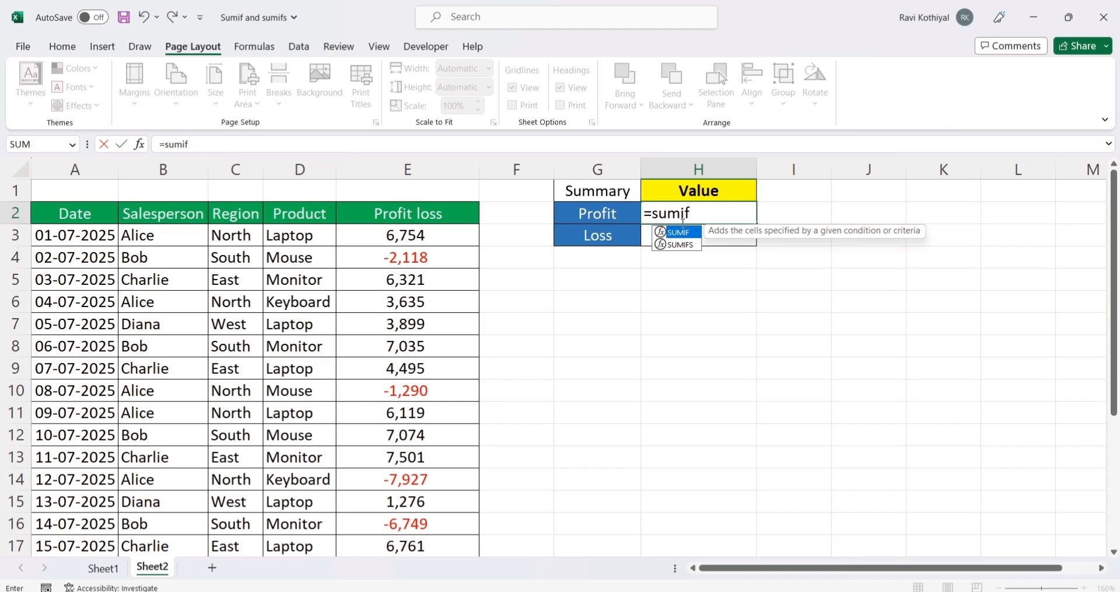
key("Tab")
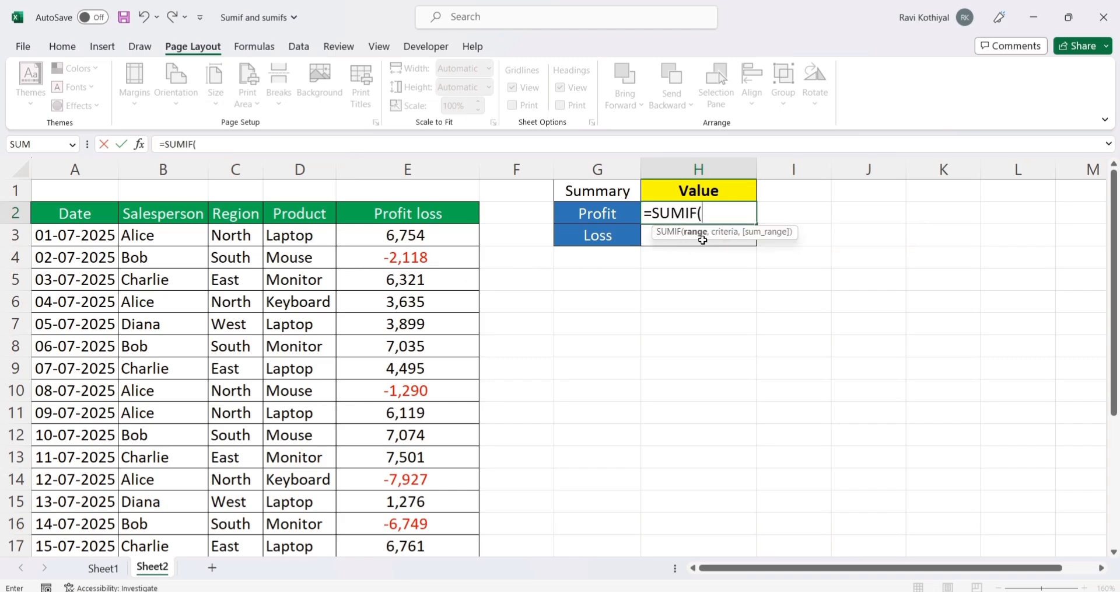
left_click(403, 217)
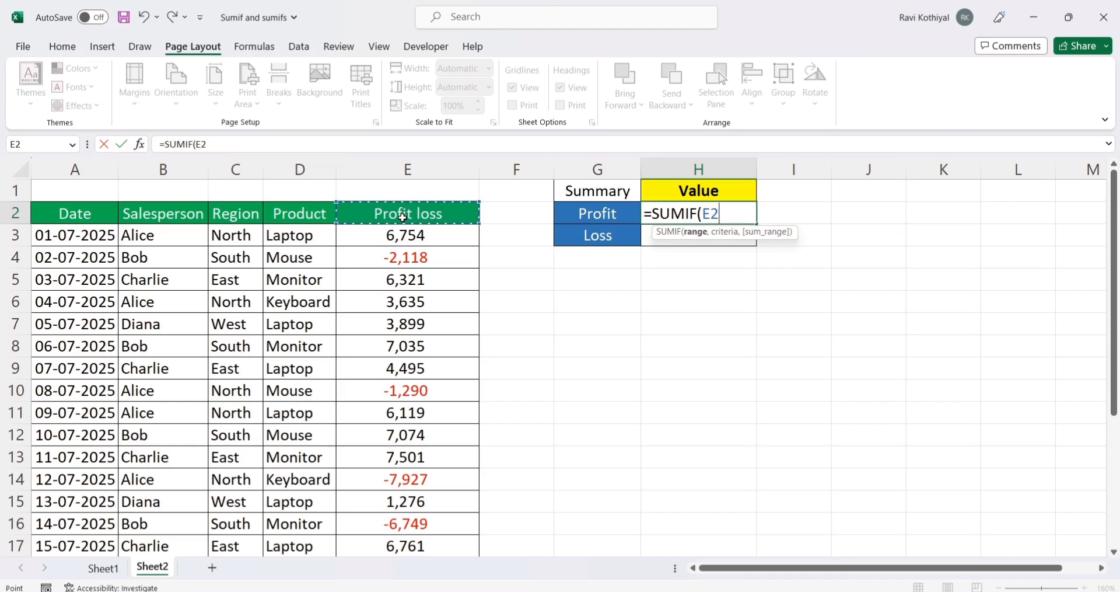
key("ctrl+shift+Down")
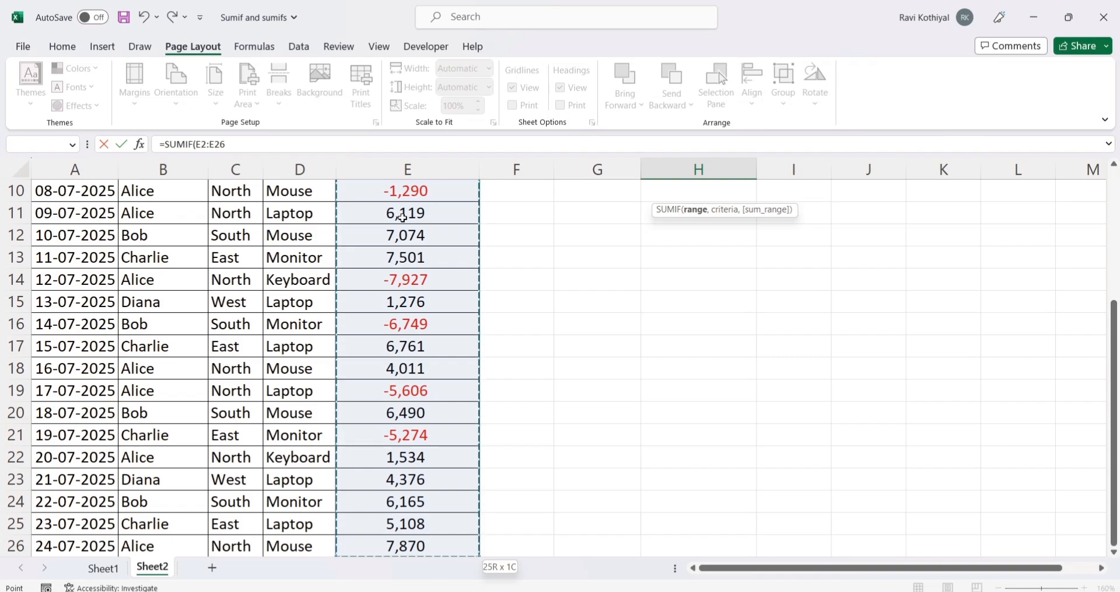
type(",")
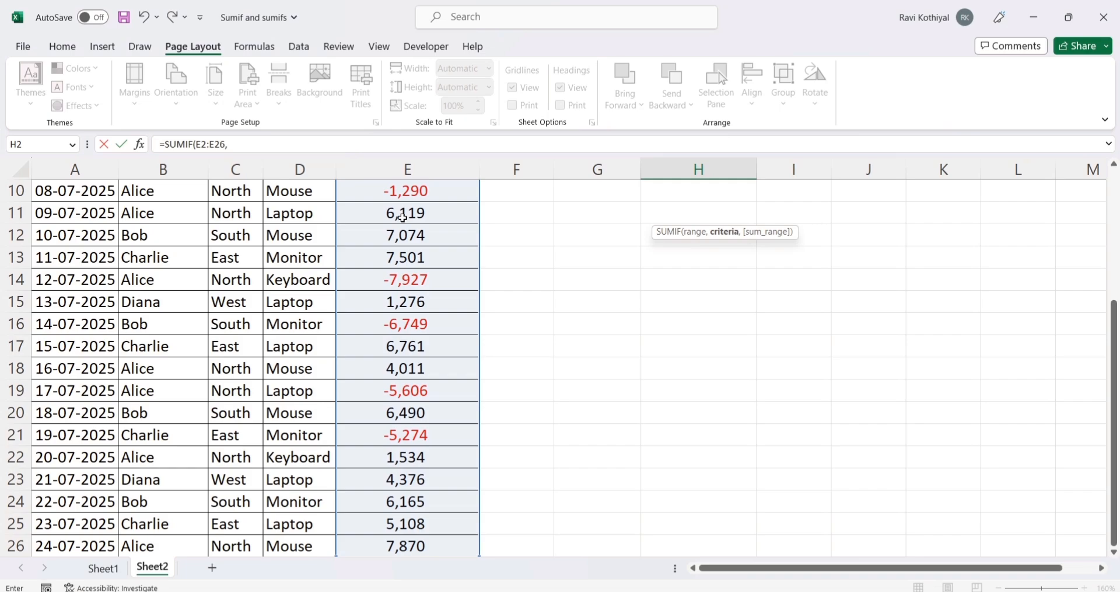
scroll(402, 217, "up", 3)
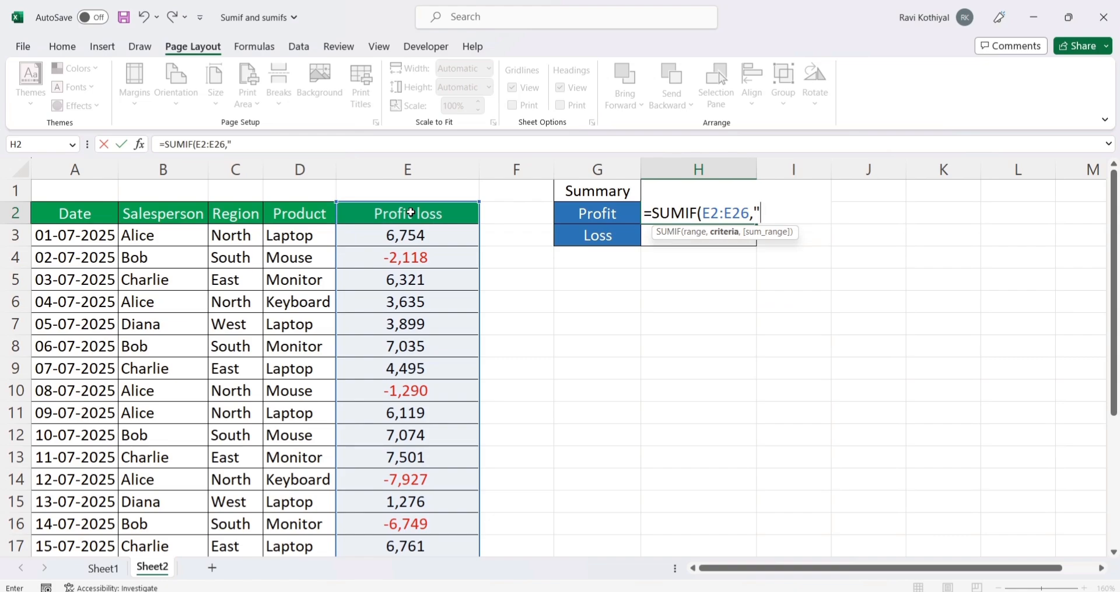
type("0")
type(",")
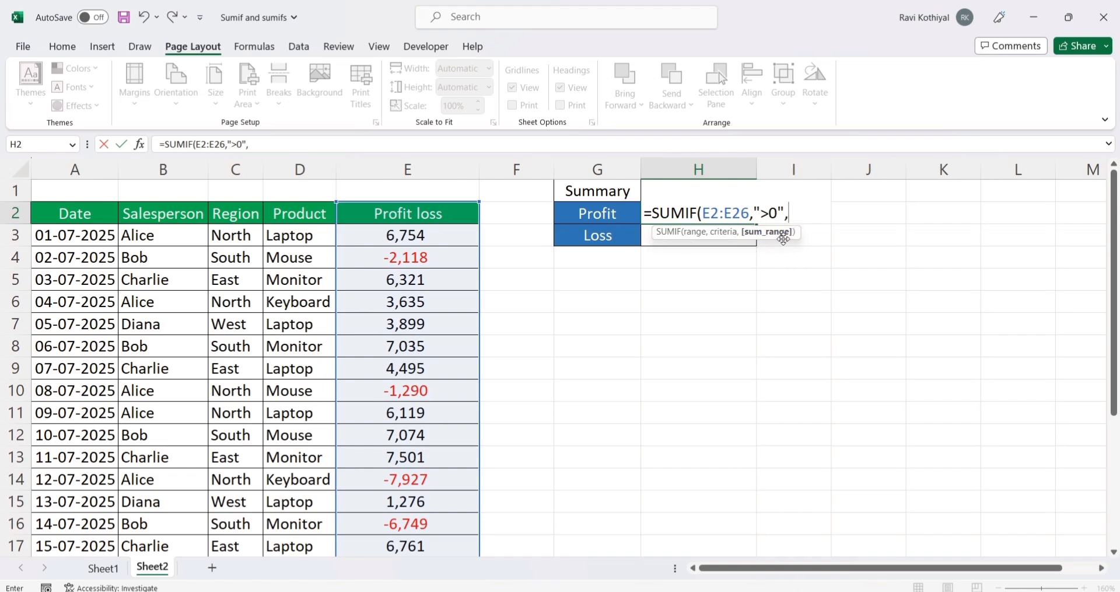
Step: Add E2:E26 as the sum range of the SUMIF formula in H2, check the criteria and close the parenthesis
left_click(430, 214)
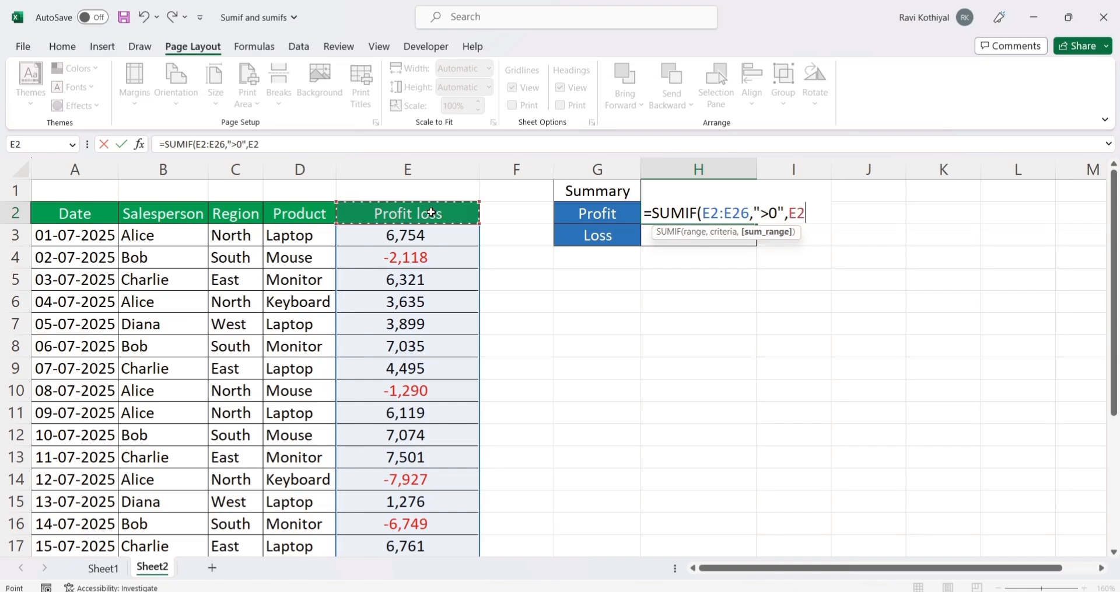
key("ctrl+shift+Down")
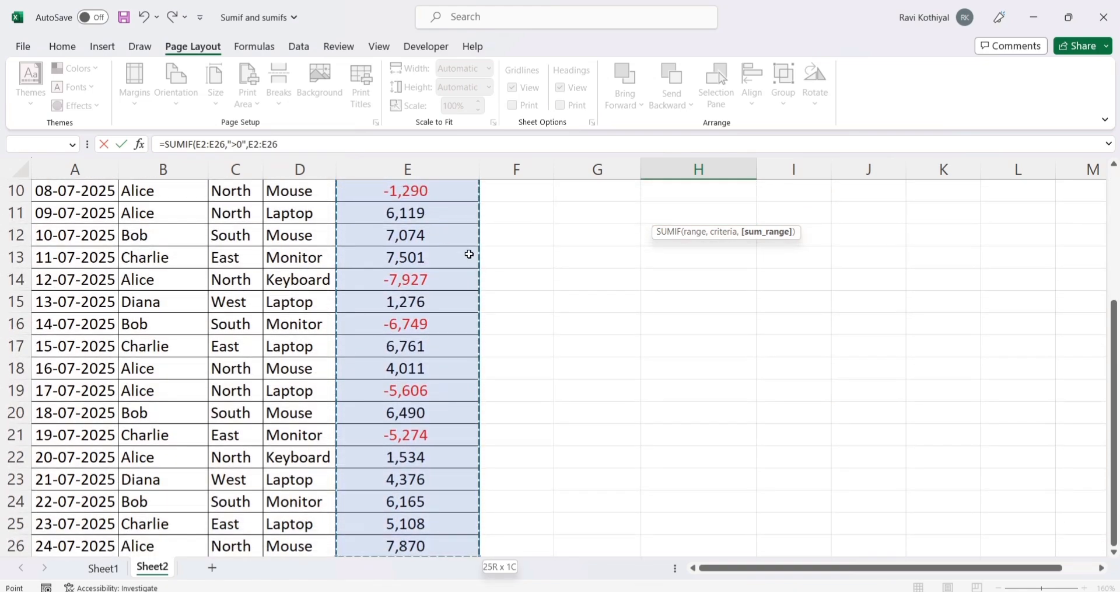
scroll(504, 261, "up", 3)
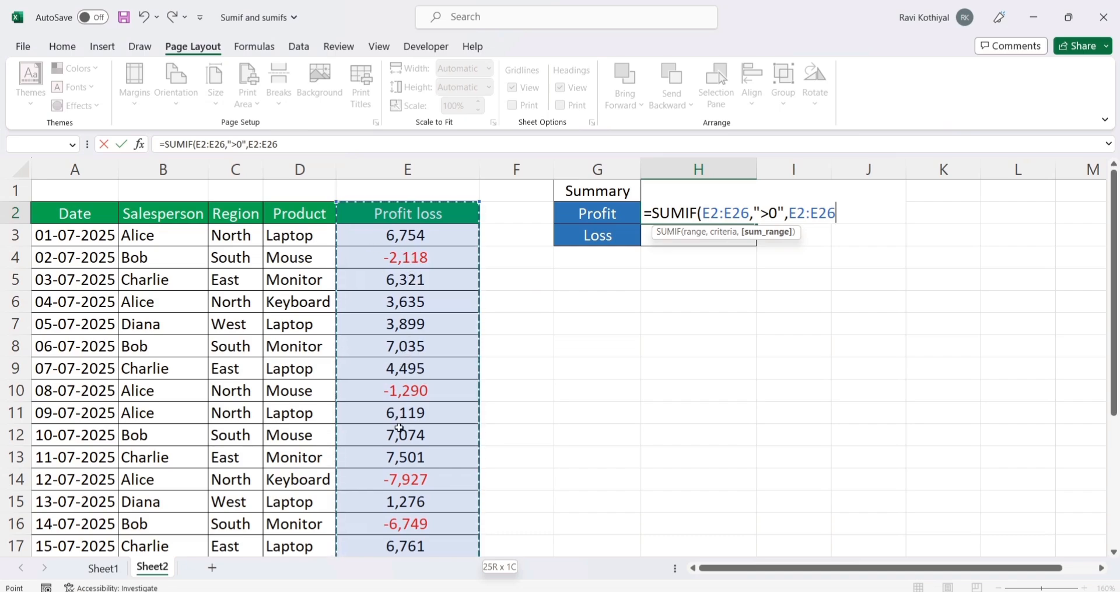
left_click(777, 208)
key("shift+Left")
key("shift+Left")
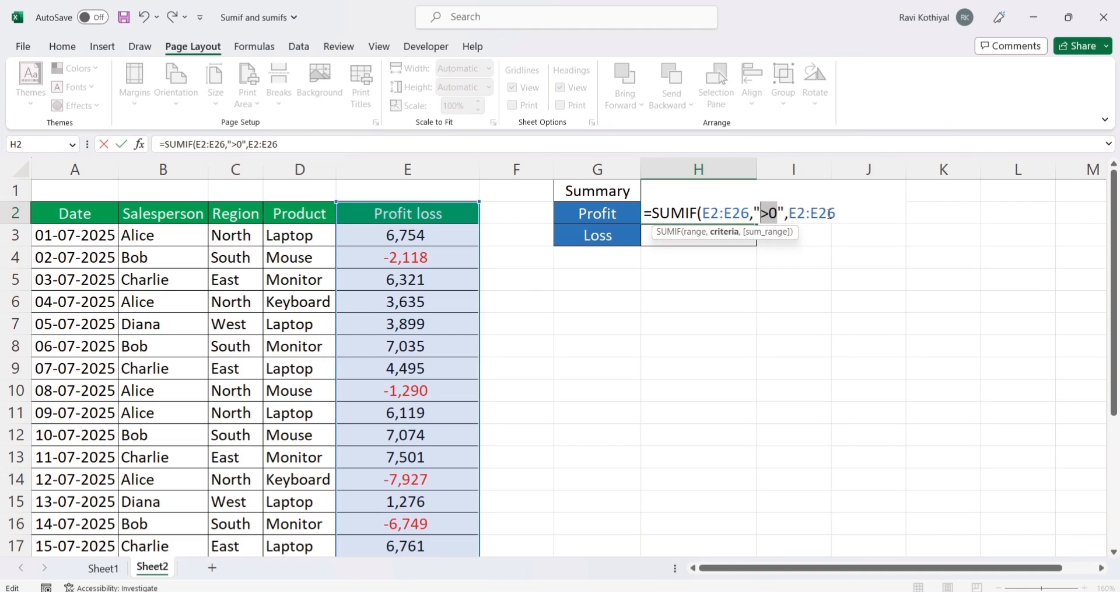
key("End")
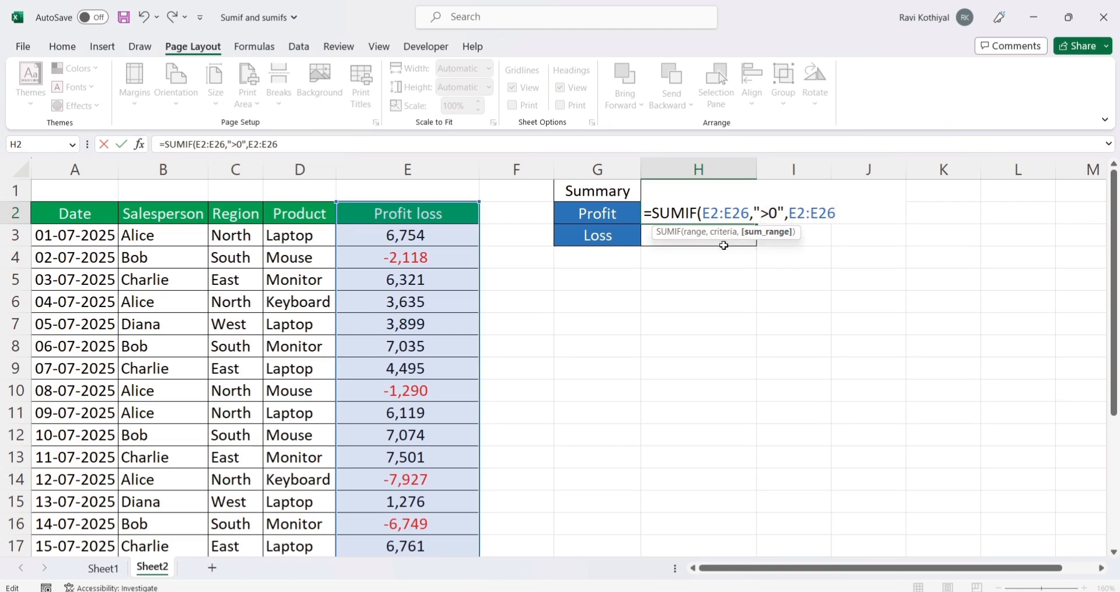
type(")")
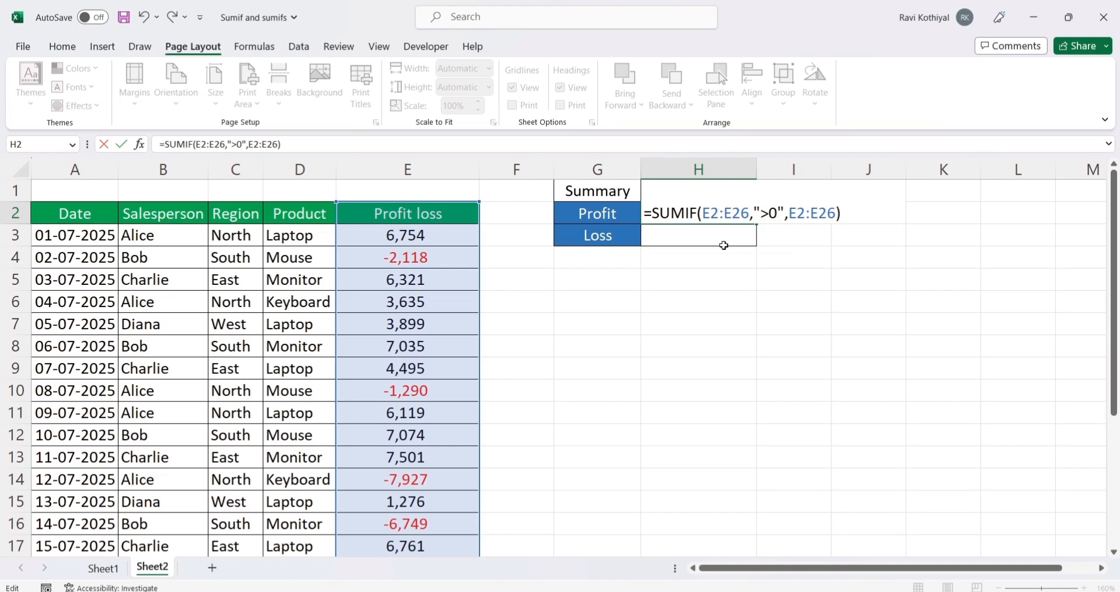
Step: Make the range and sum range in the H2 SUMIF formula absolute as $E$2:$E$26
left_click(721, 213)
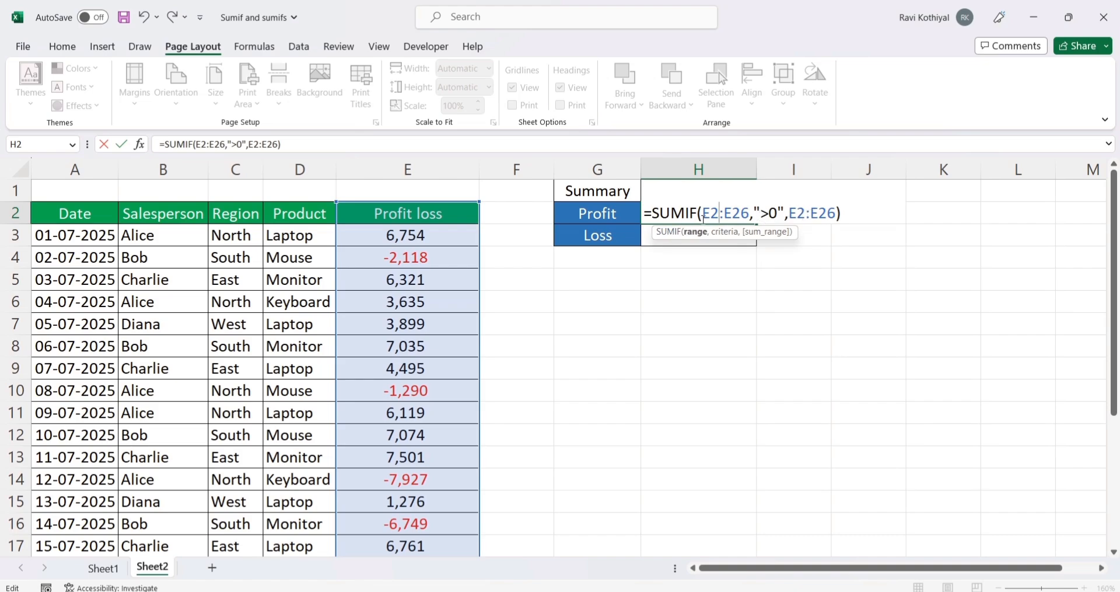
key("F4")
left_click(756, 218)
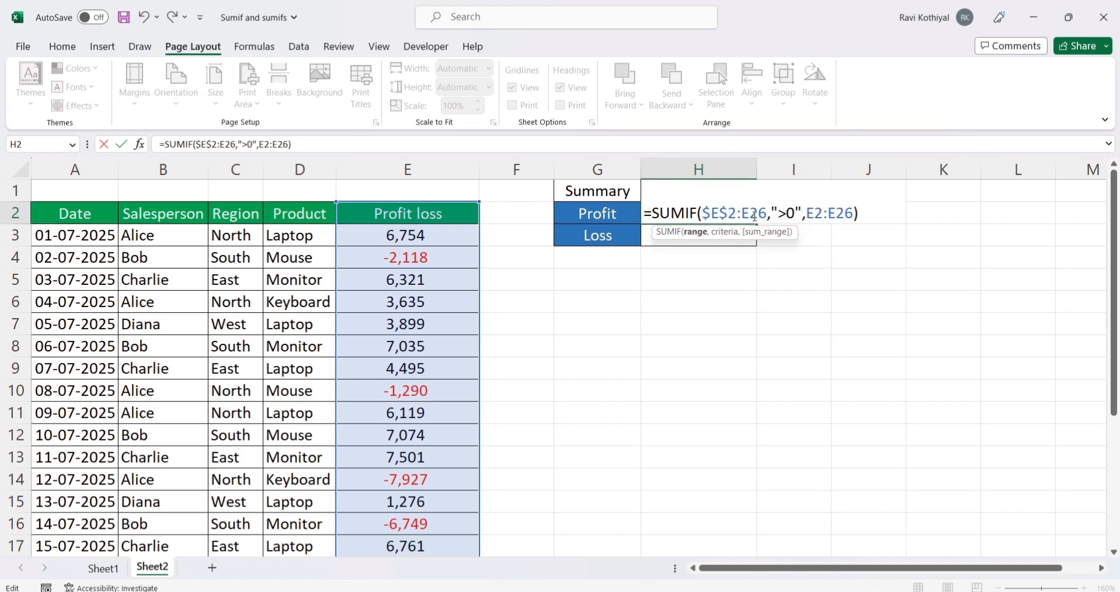
key("F4")
left_click(839, 214)
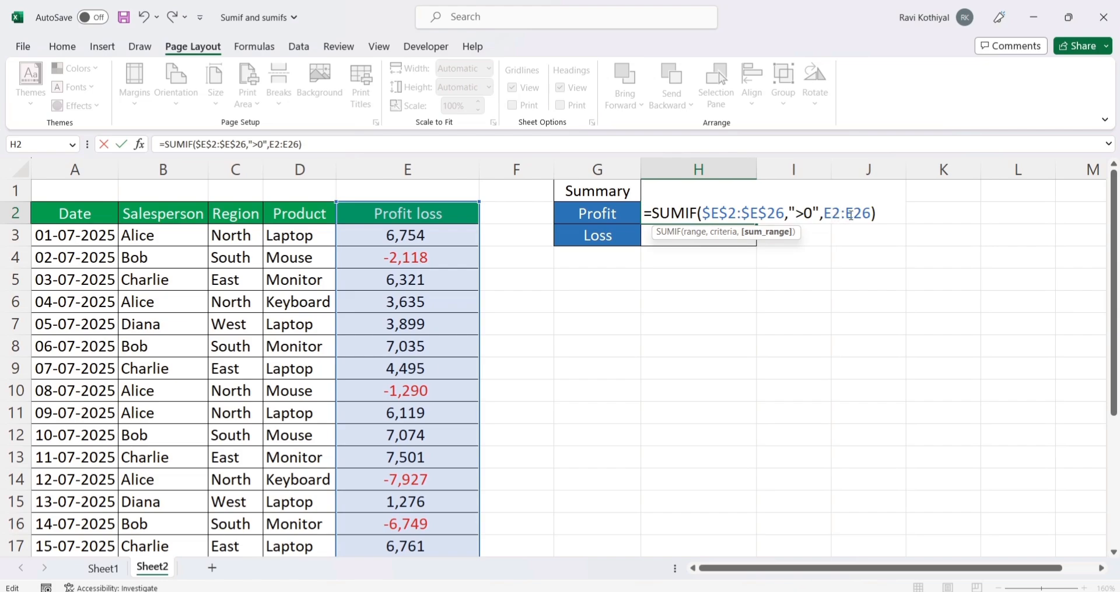
key("F4")
left_click(878, 214)
key("F4")
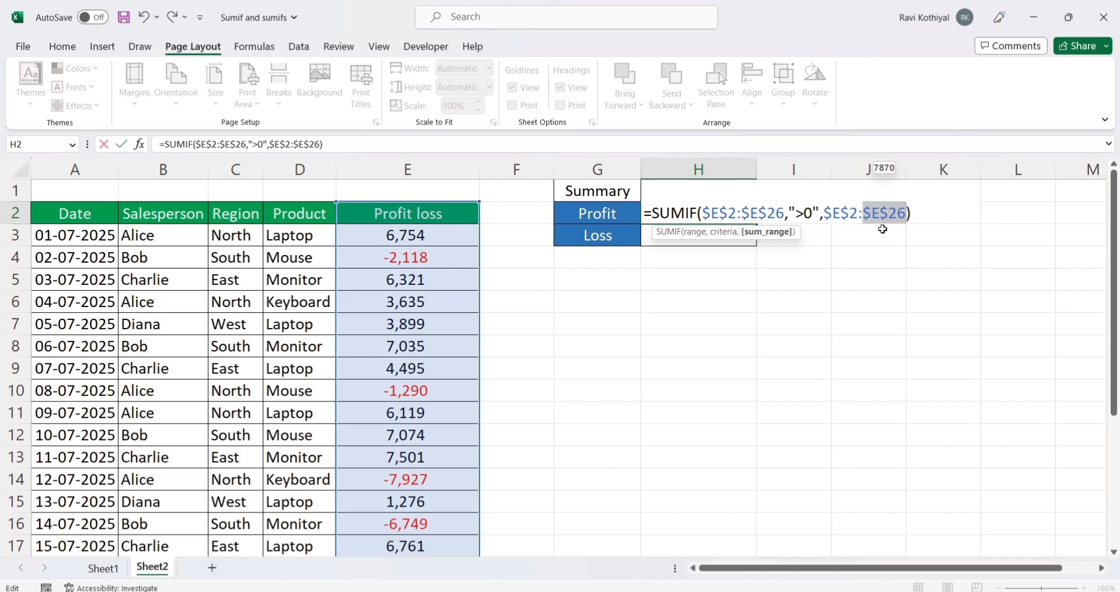
Step: Commit the SUMIF formula in H2 and check the overall sum of the Profit loss values in E3:E26
key("Return")
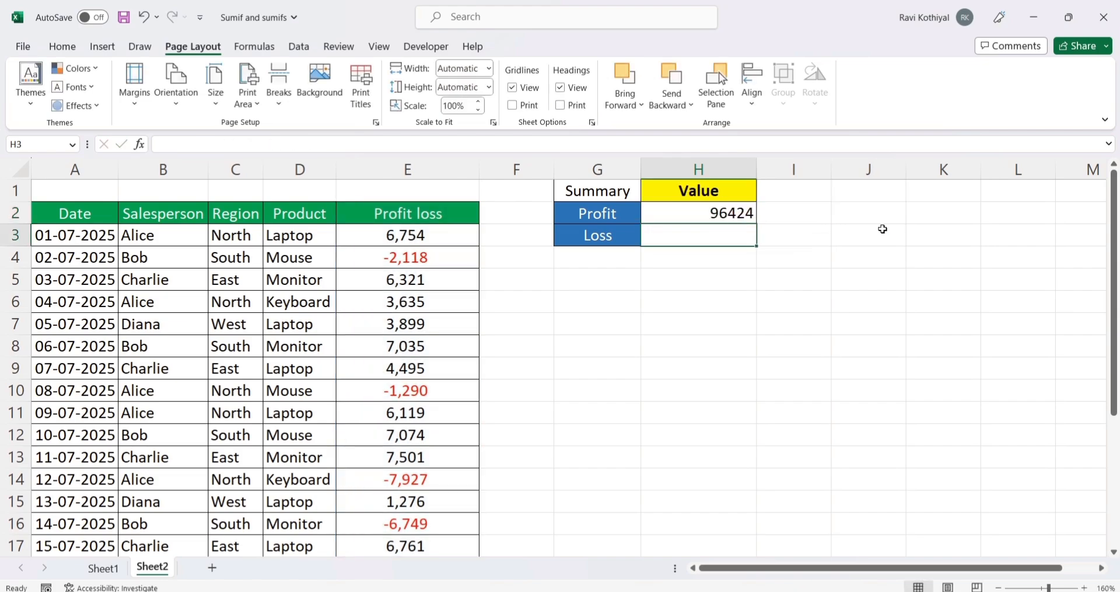
left_click(706, 213)
left_click(434, 227)
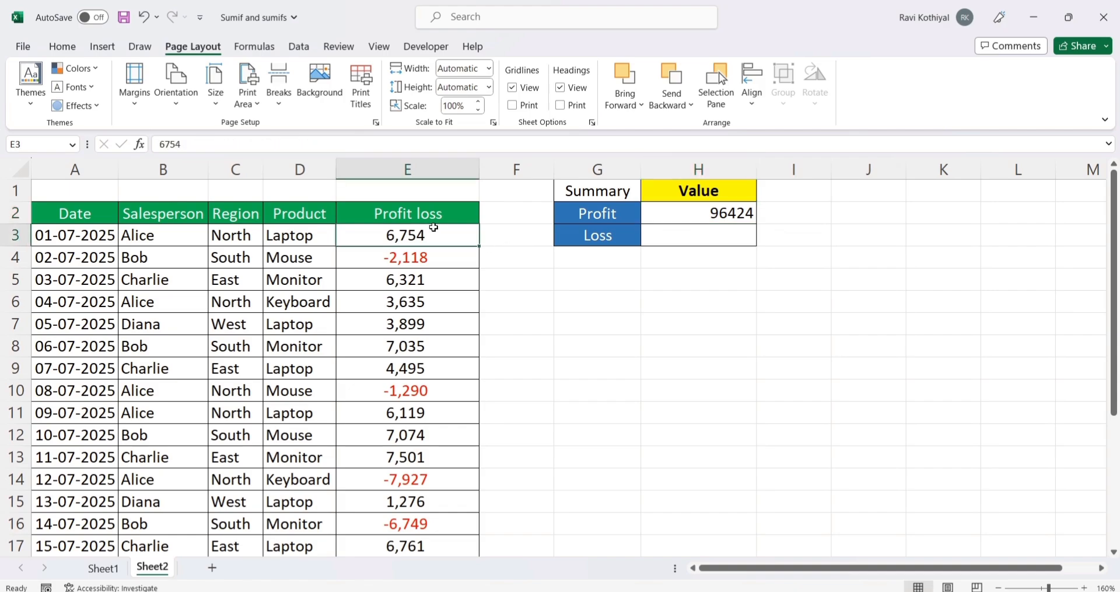
key("ctrl+shift+Down")
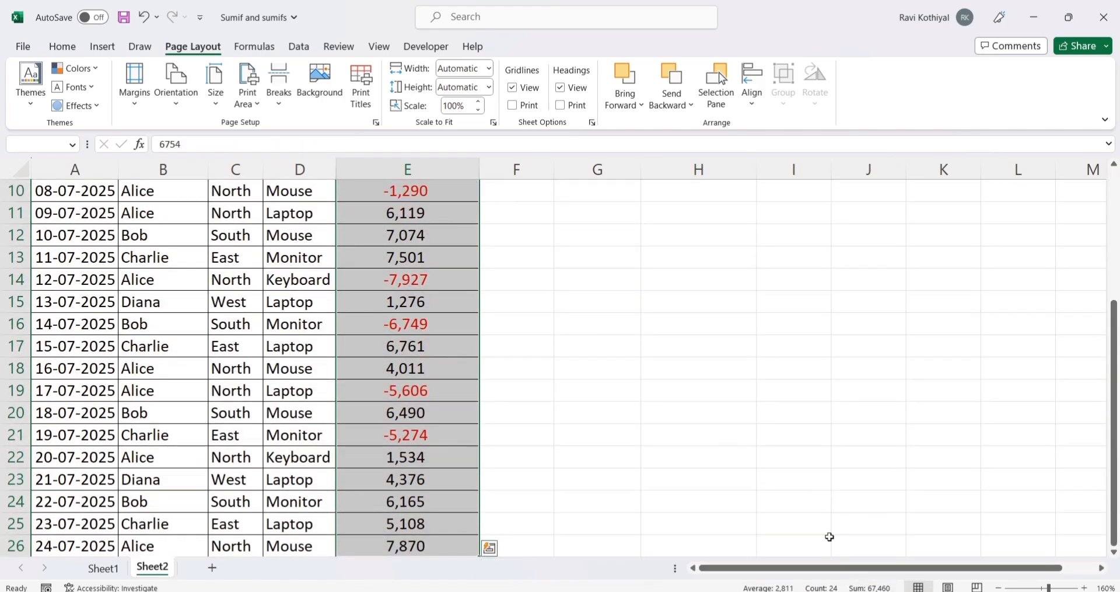
scroll(831, 538, "up", 3)
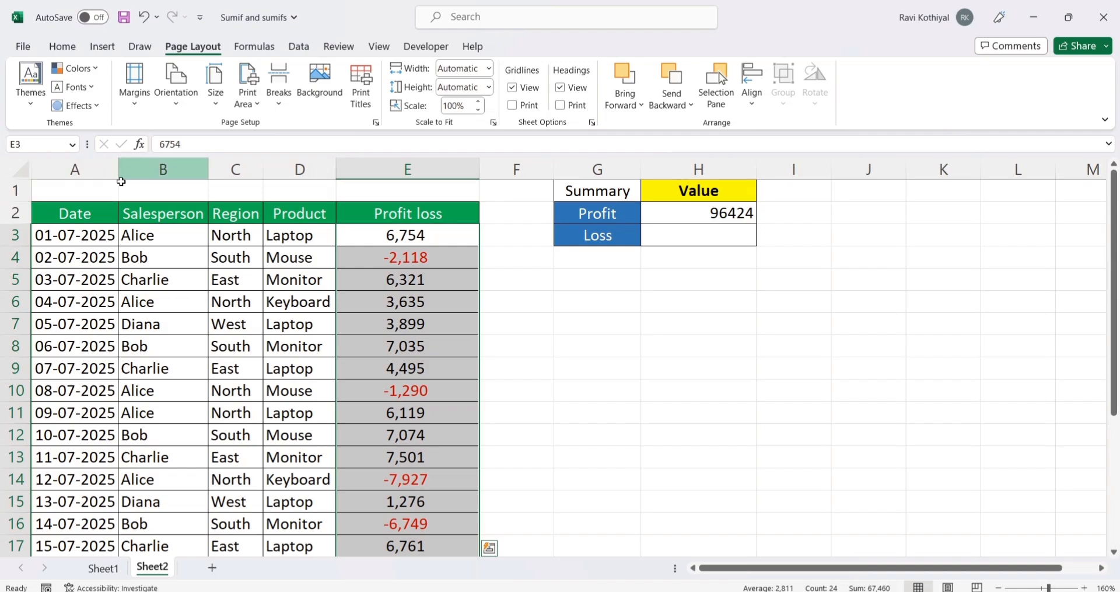
Step: Add filters to header row 2 and filter the Profit loss column for values greater than 0
left_click(13, 213)
left_click(298, 47)
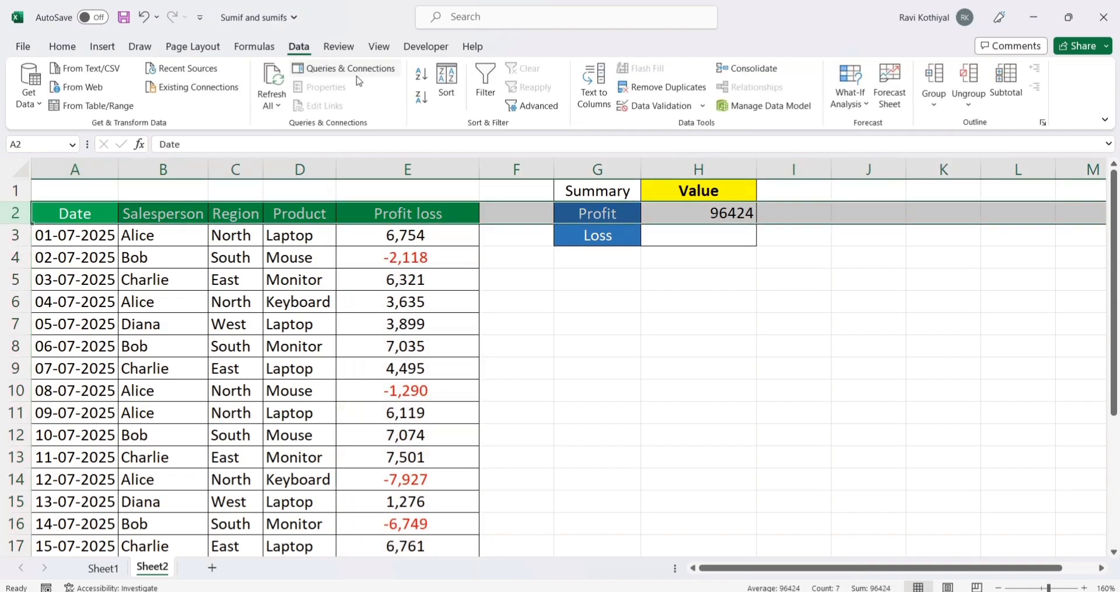
left_click(486, 88)
left_click(411, 301)
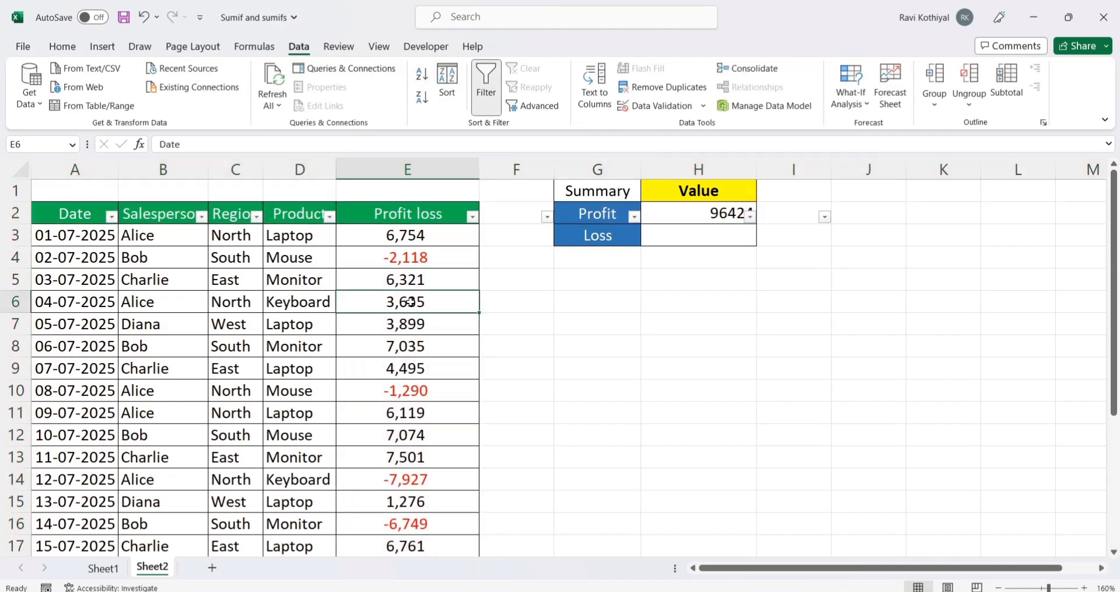
left_click(473, 216)
mouse_move(356, 357)
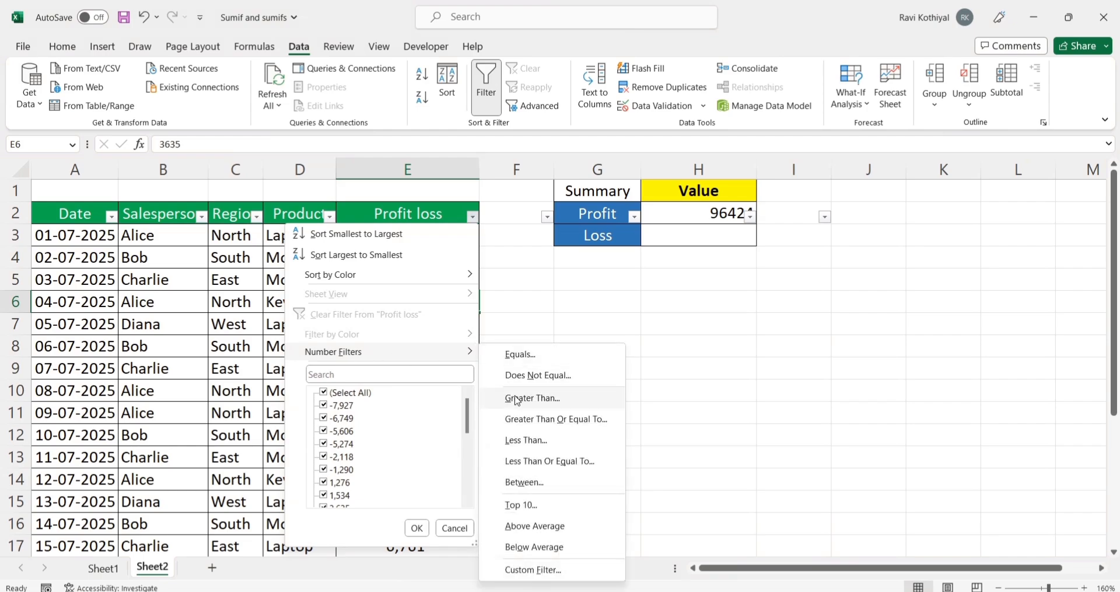
left_click(514, 397)
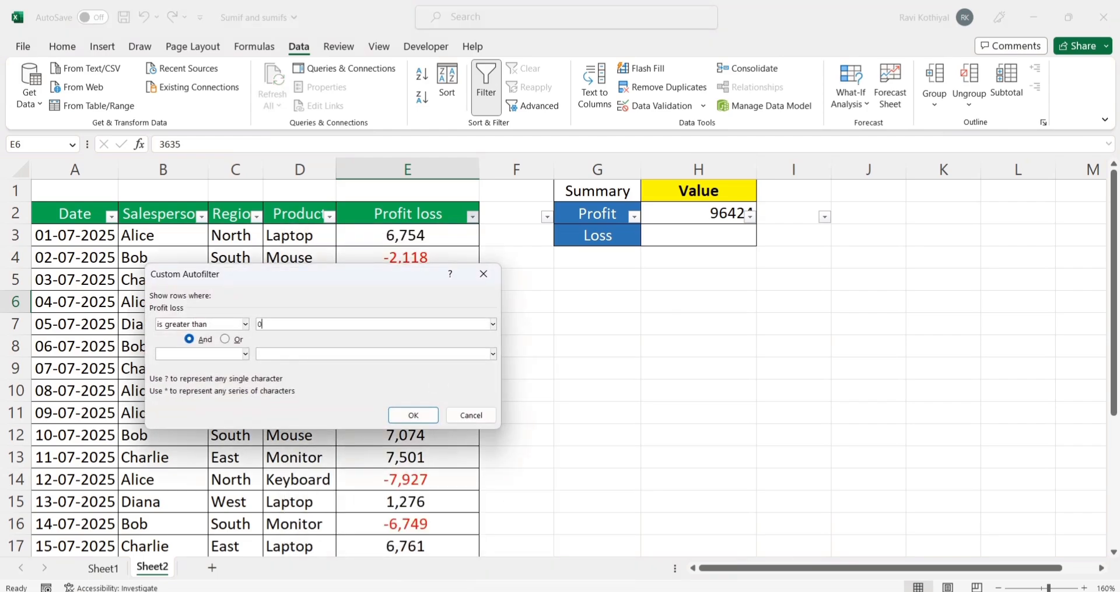
left_click(413, 415)
Step: Check the sum of the filtered Profit loss values against the Profit total in the summary table
left_click(420, 237)
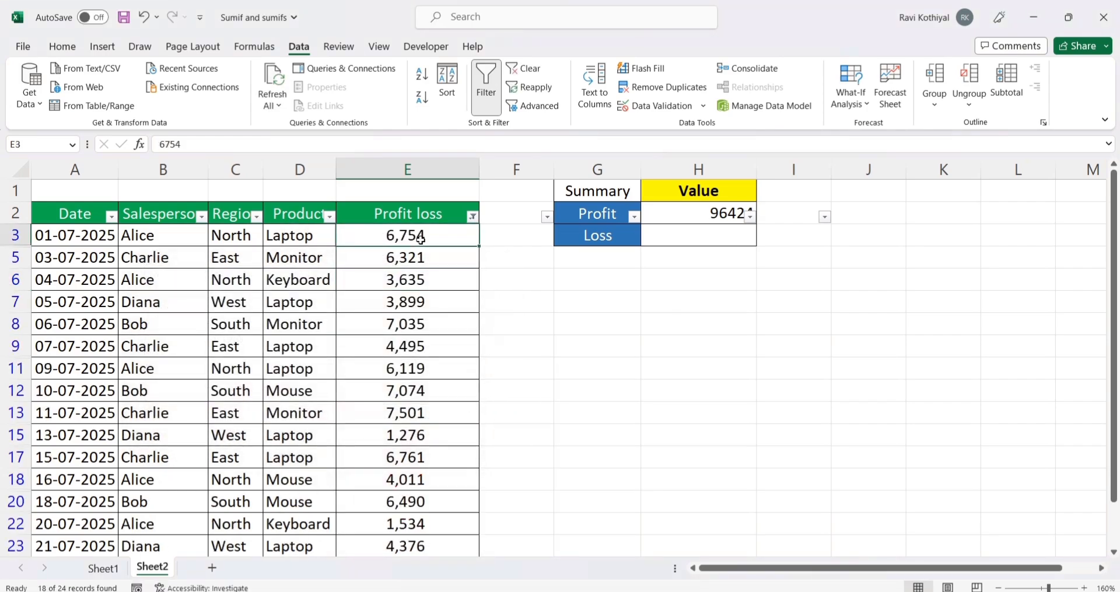
key("ctrl+shift+Down")
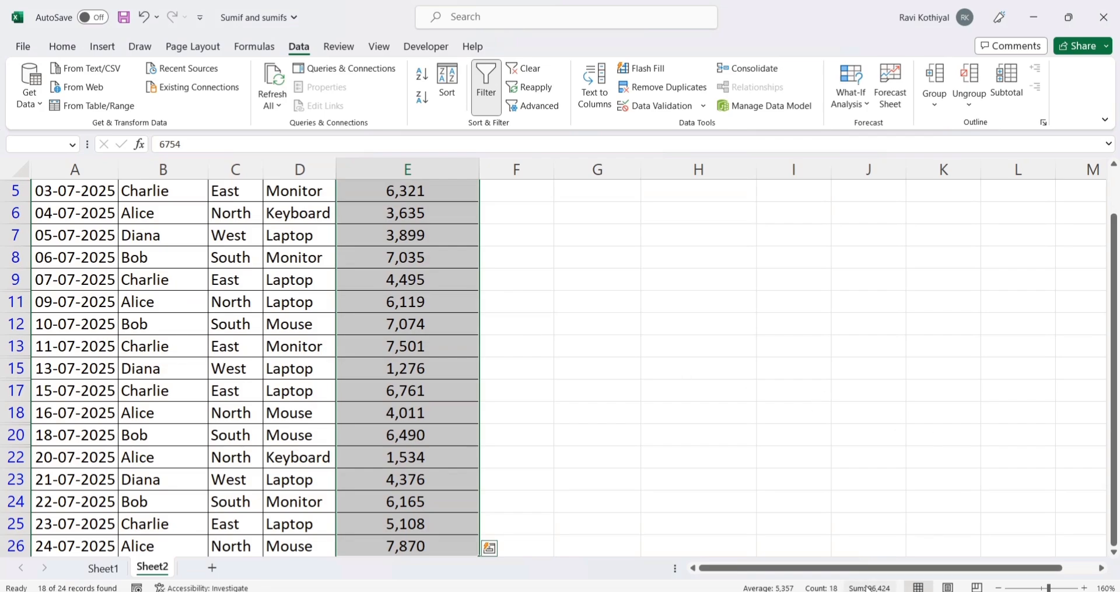
scroll(611, 387, "up", 1)
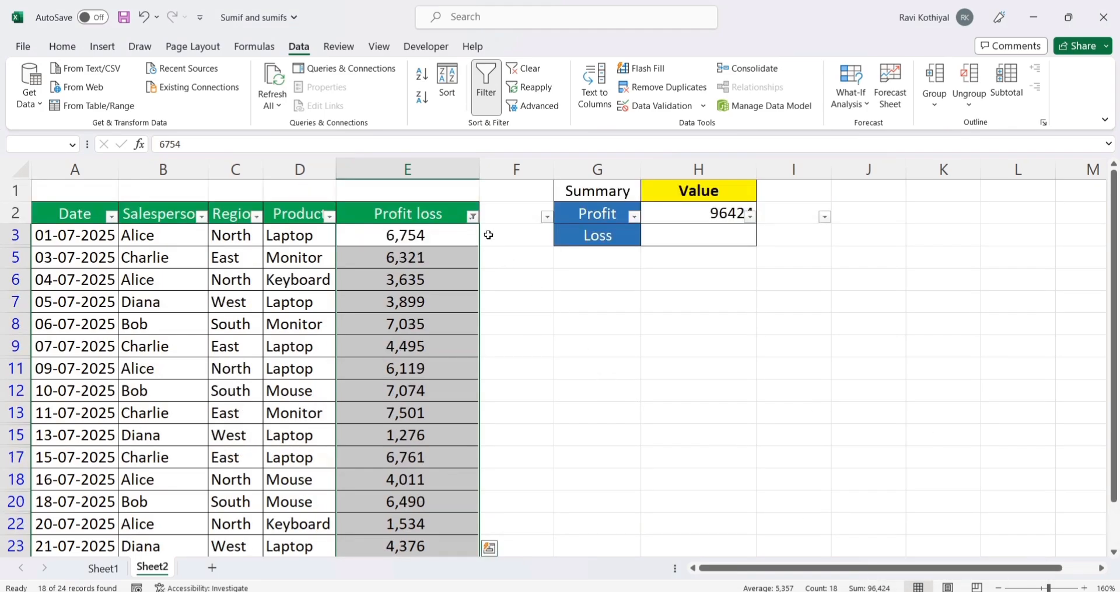
Step: Show all Profit loss values again and remove the filters from header row 2
left_click(472, 217)
left_click(352, 392)
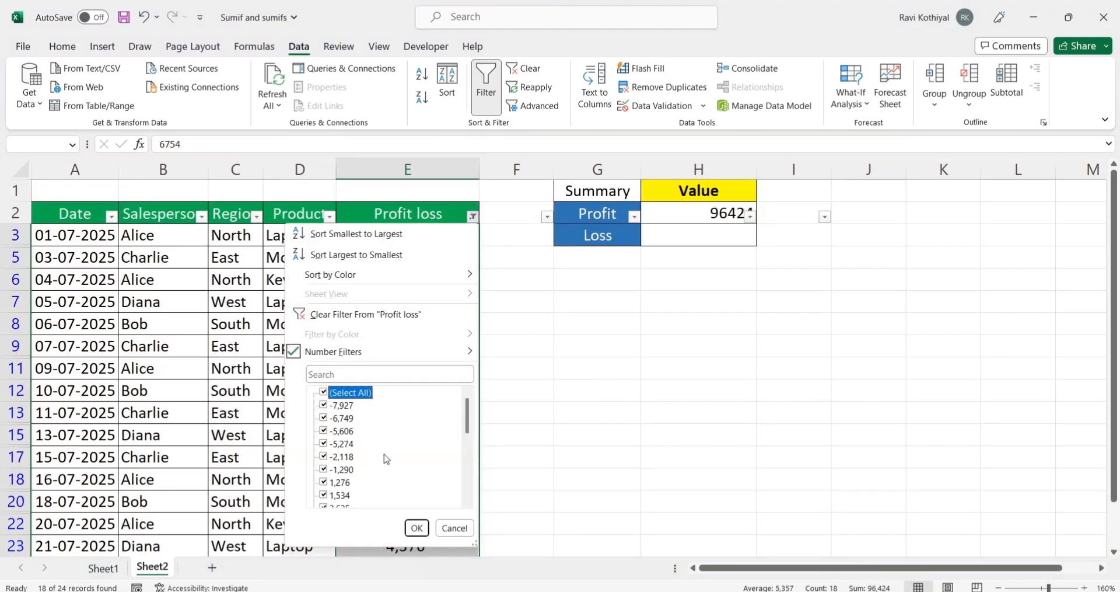
left_click(417, 528)
left_click(694, 213)
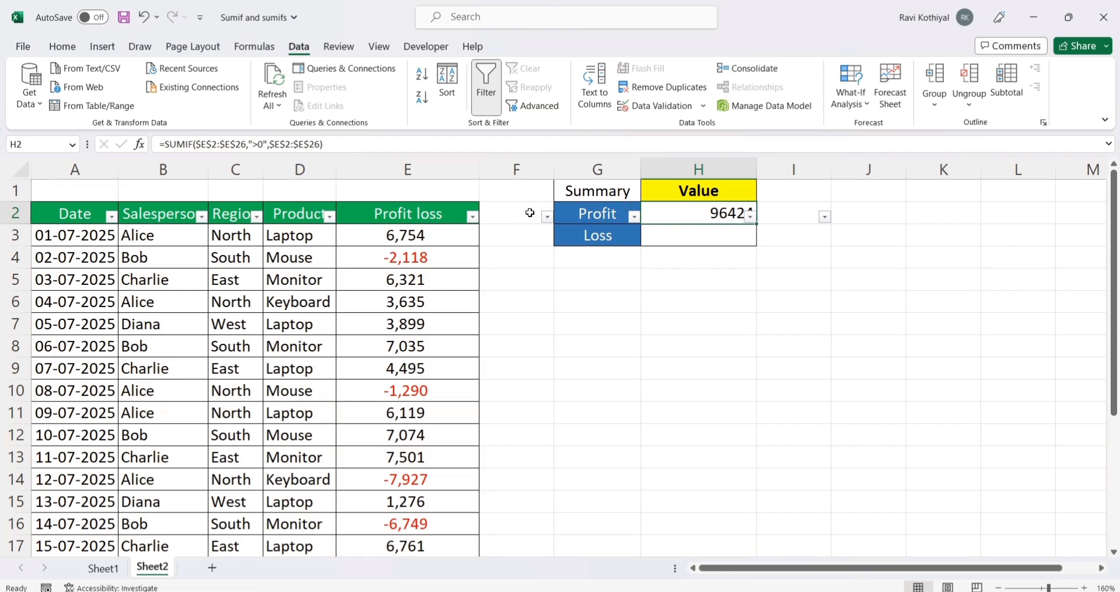
left_click(22, 216)
key("ctrl+shift+l")
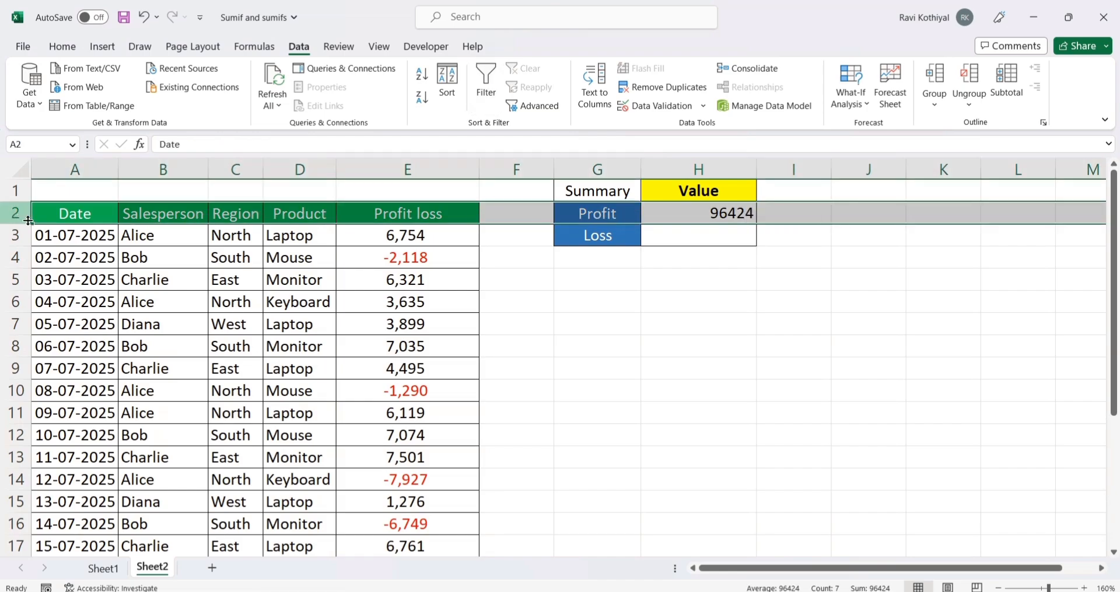
Step: Review the H2 formula and which negative Profit loss values belong in the Loss cell of the summary table
left_click(700, 217)
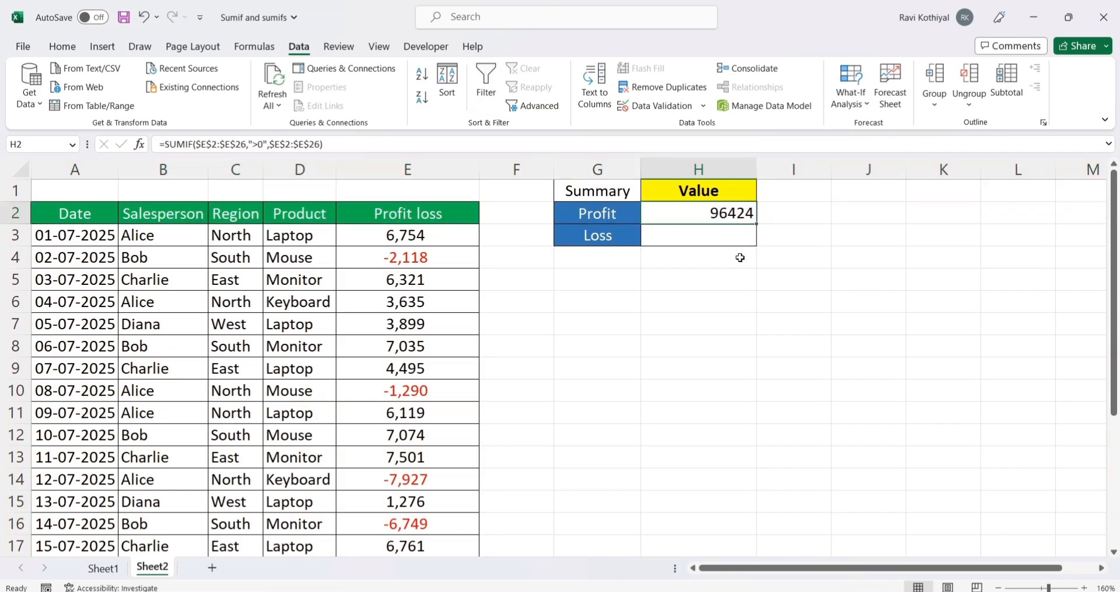
left_click(62, 46)
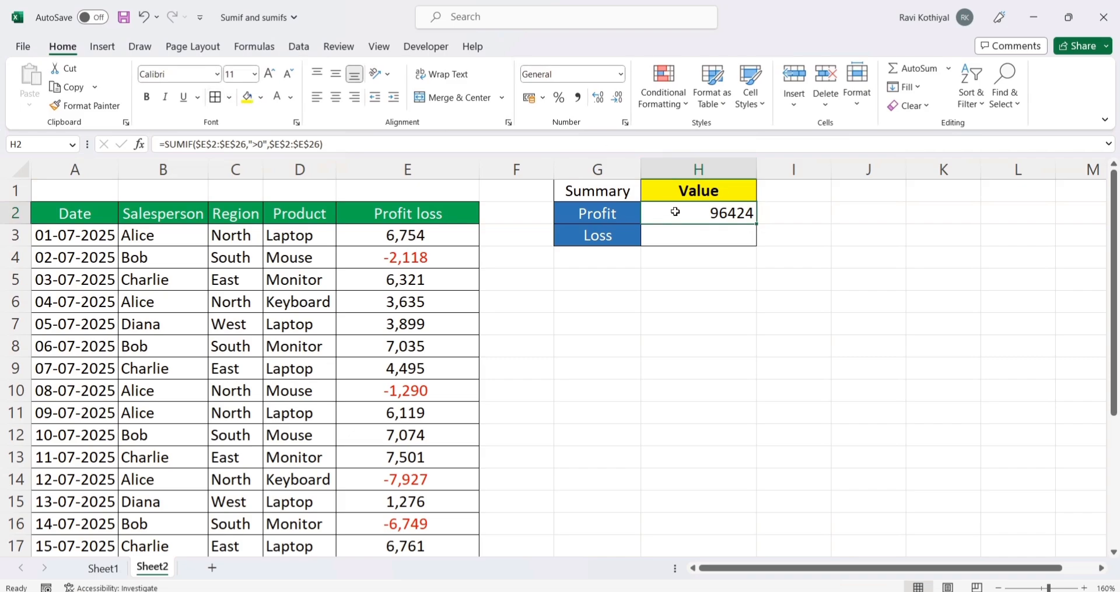
left_click_drag(413, 233, 408, 501)
left_click(418, 391)
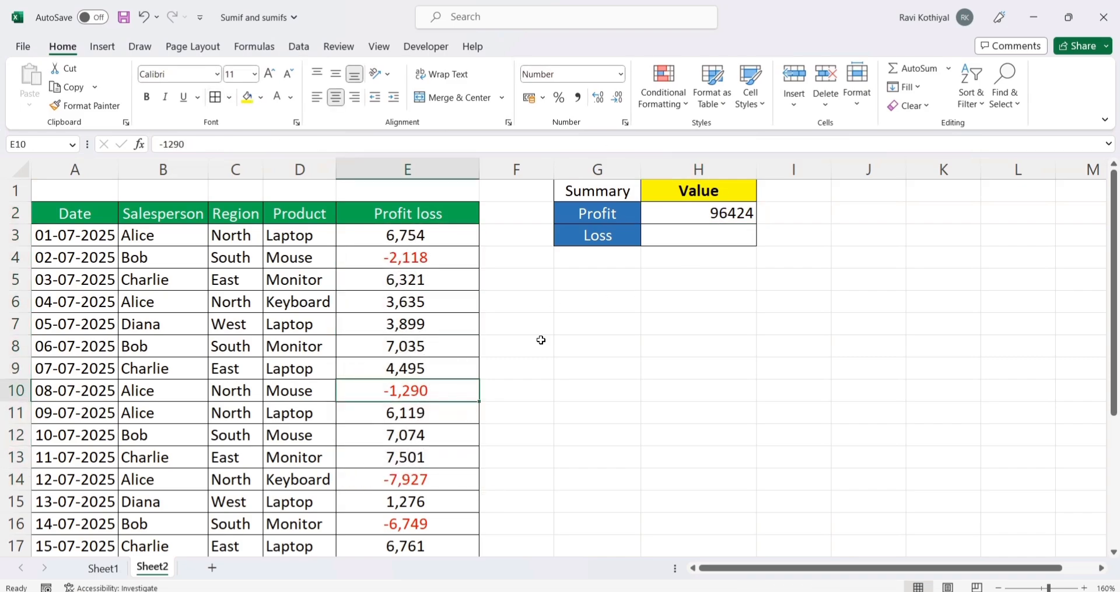
left_click(644, 325)
left_click(431, 257)
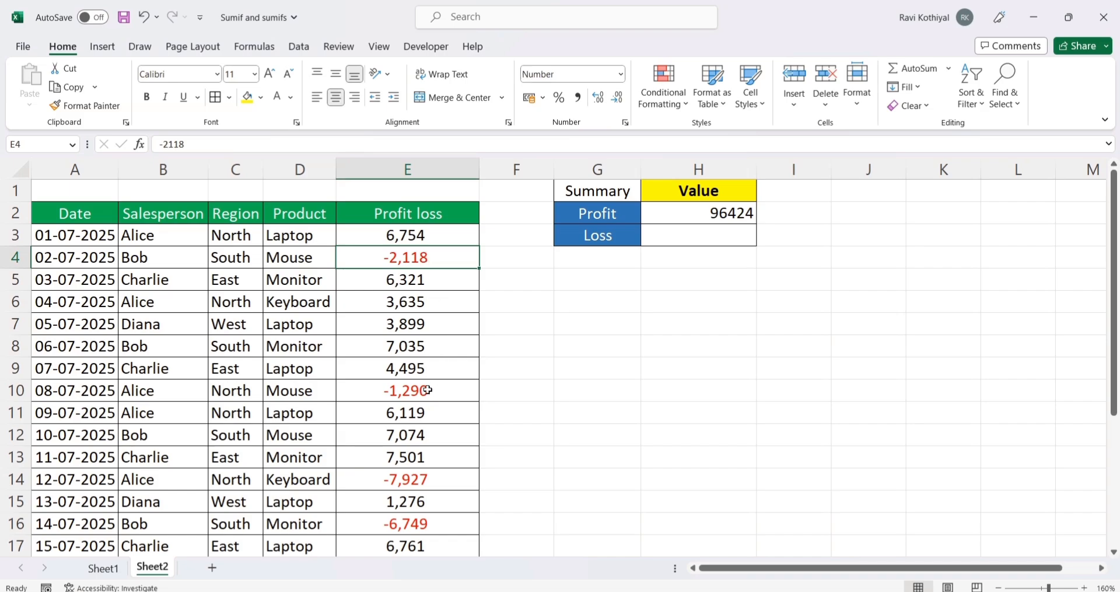
left_click(428, 390)
left_click(730, 323)
Step: Copy the SUMIF formula text from H2 into the Loss cell H3
left_click(722, 215)
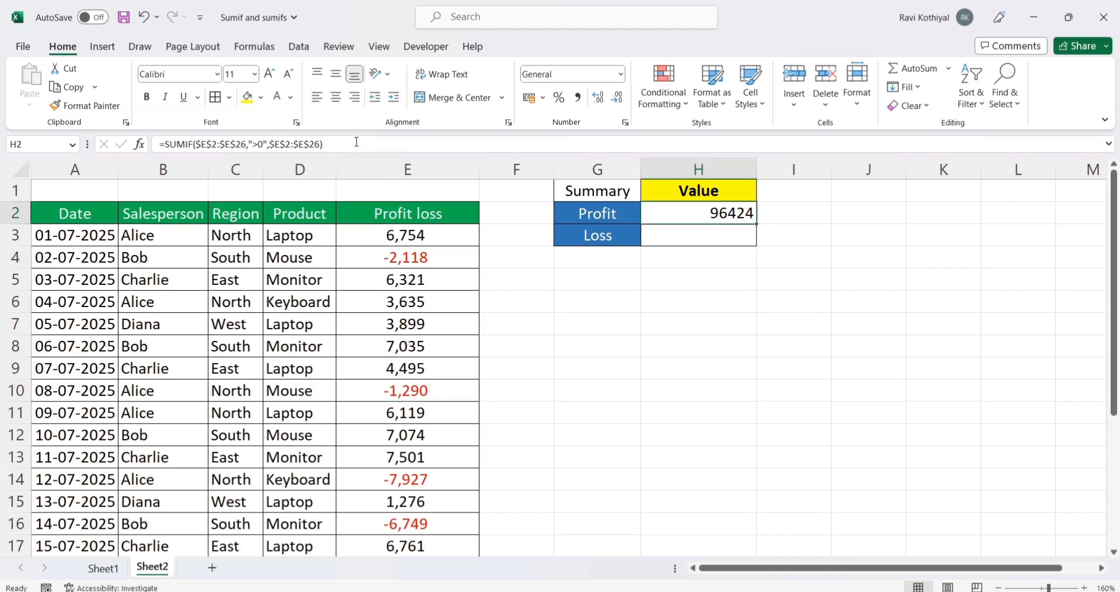
left_click_drag(356, 143, 159, 144)
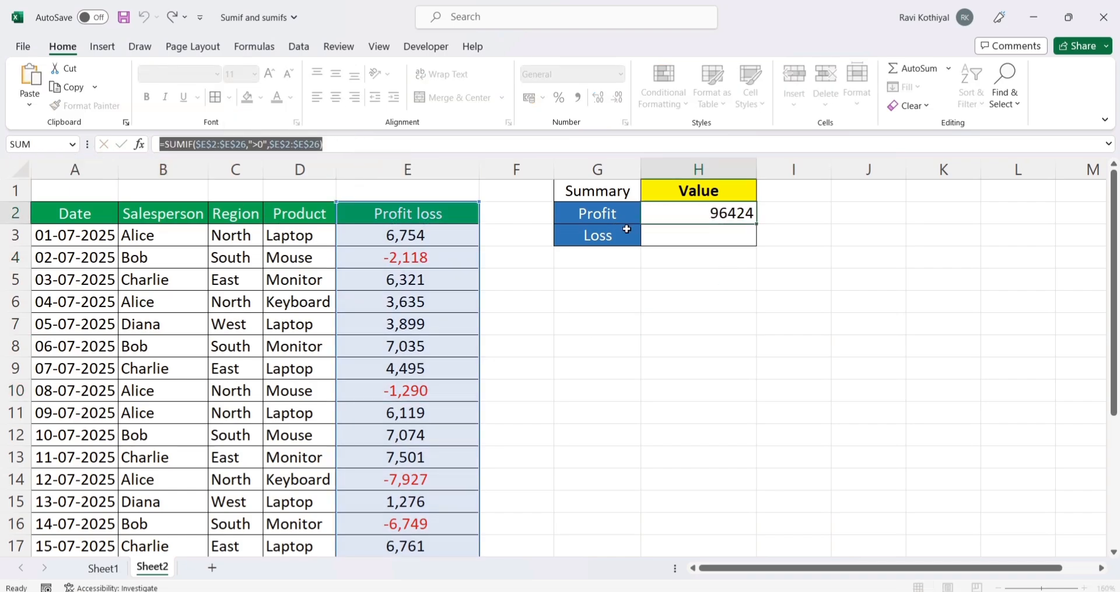
key("ctrl+c")
key("Return")
double_click(663, 233)
key("ctrl+v")
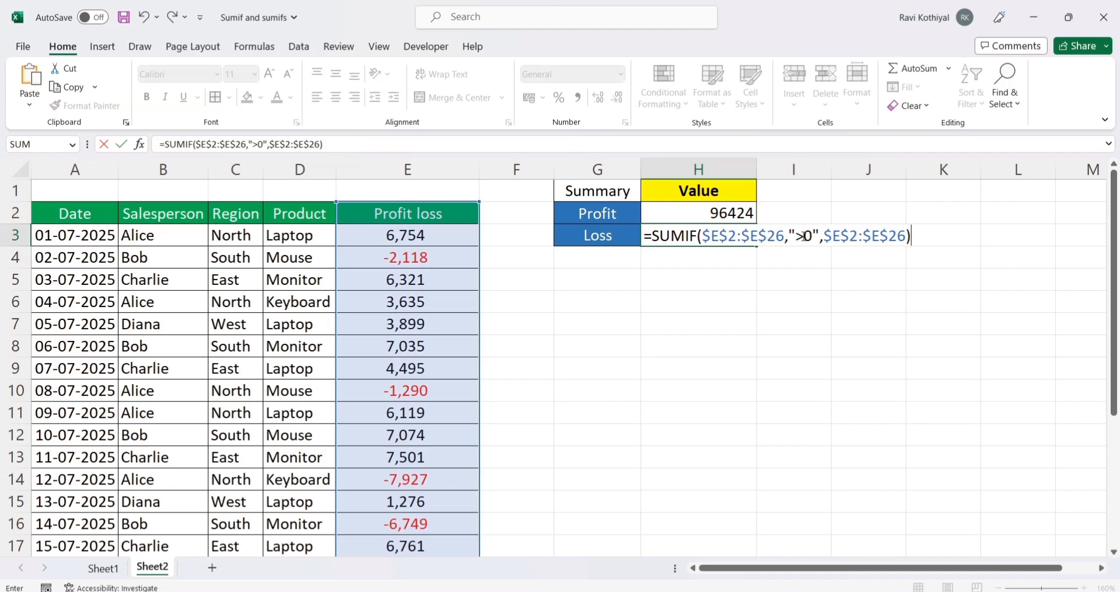
Step: Change the criteria of the SUMIF formula in H3 to "<0" and commit it
left_click(804, 236)
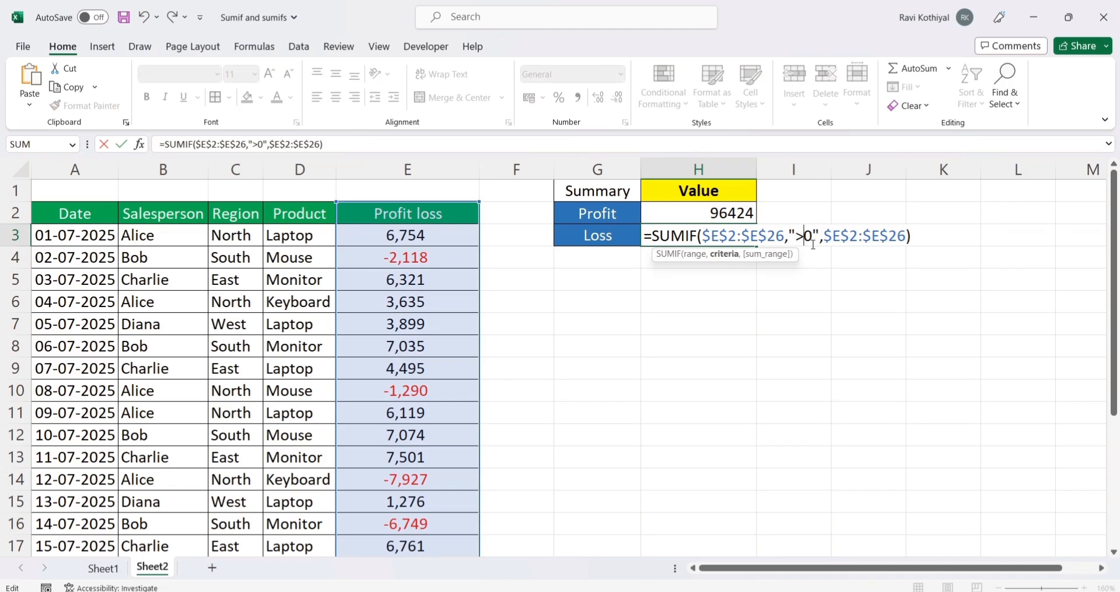
key("BackSpace")
type("<")
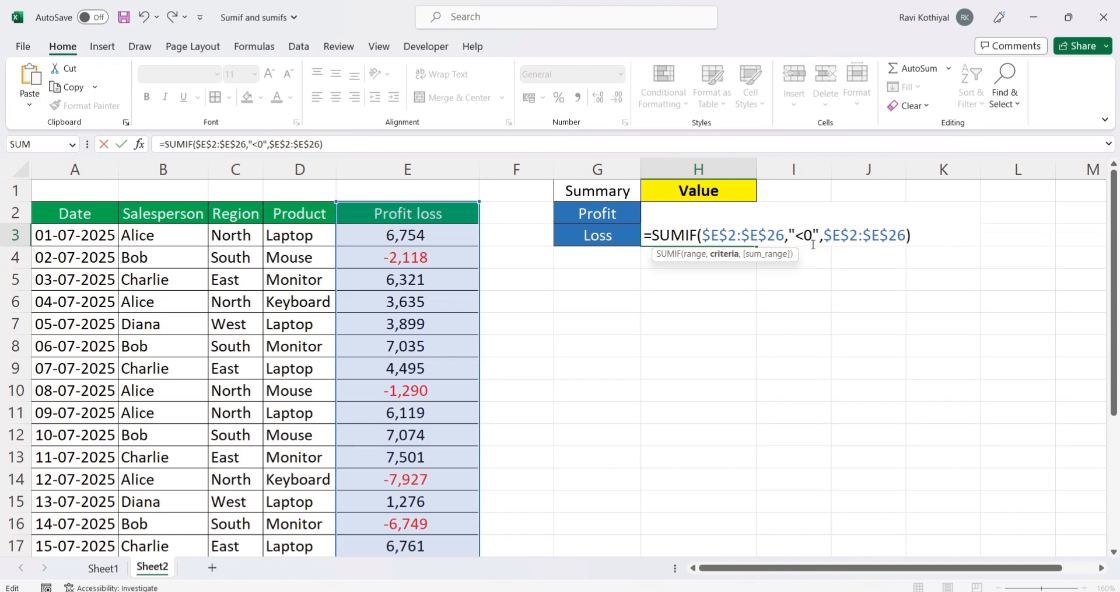
key("Return")
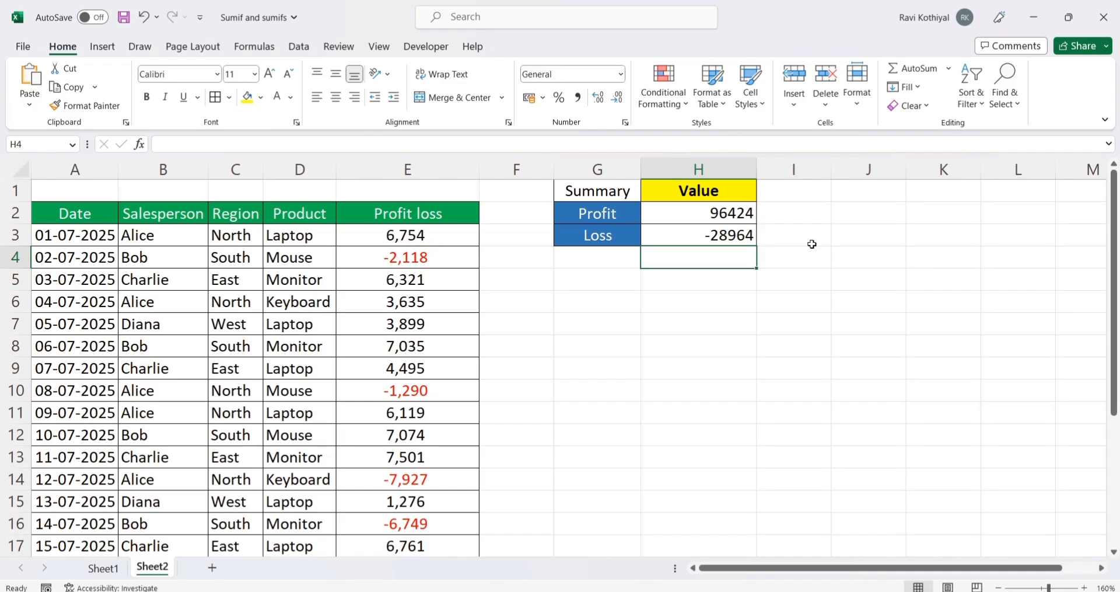
left_click(747, 346)
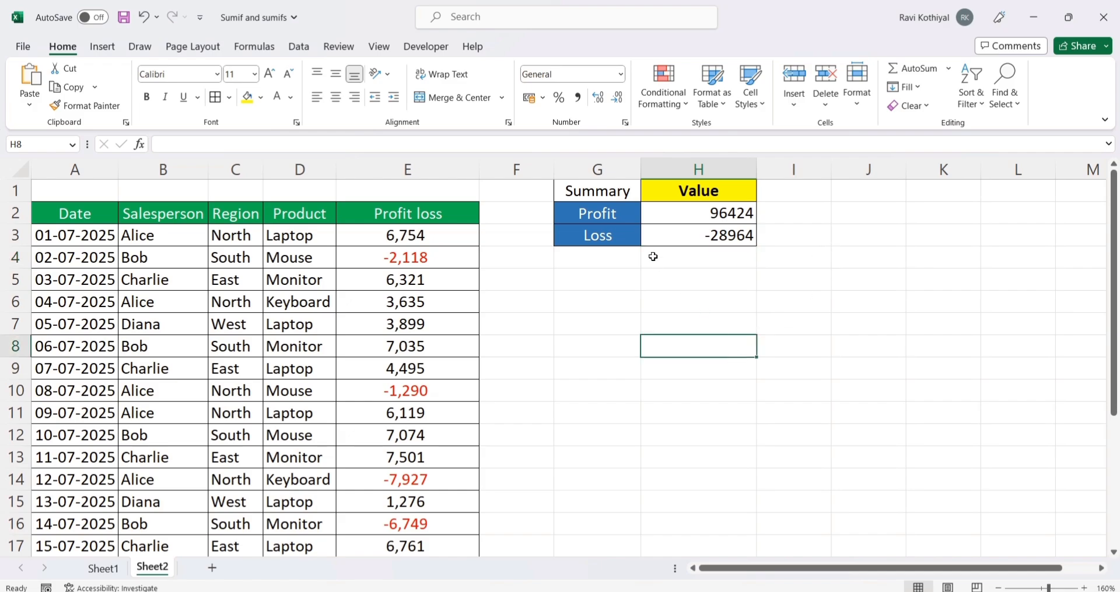
Step: Copy the summary table G1:H3 and paste the duplicate at G5
left_click_drag(584, 196, 675, 241)
key("ctrl+c")
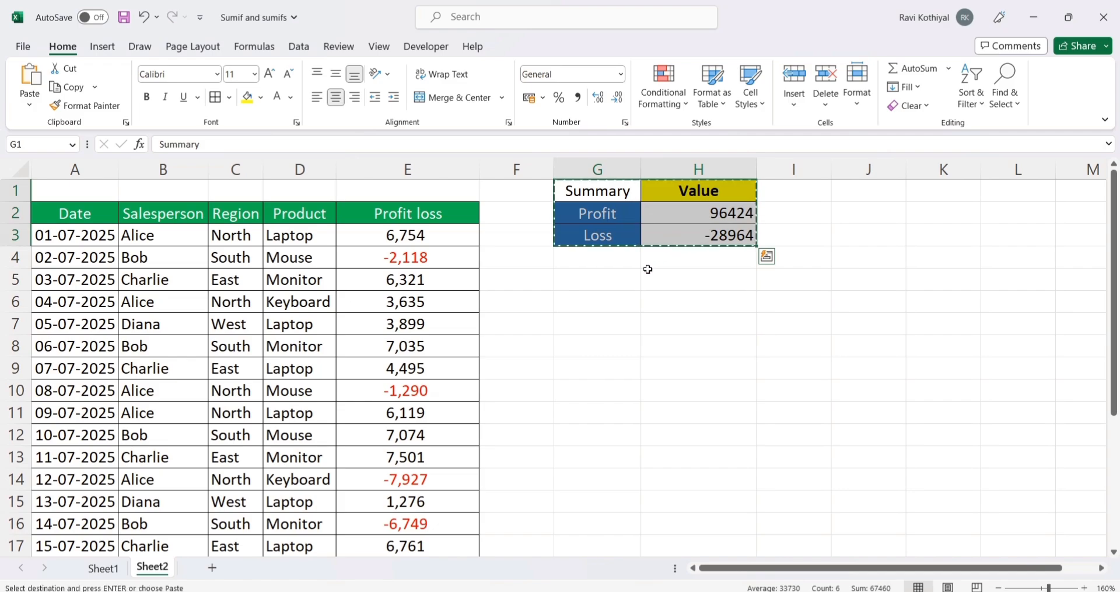
left_click(607, 286)
key("ctrl+v")
left_click(667, 345)
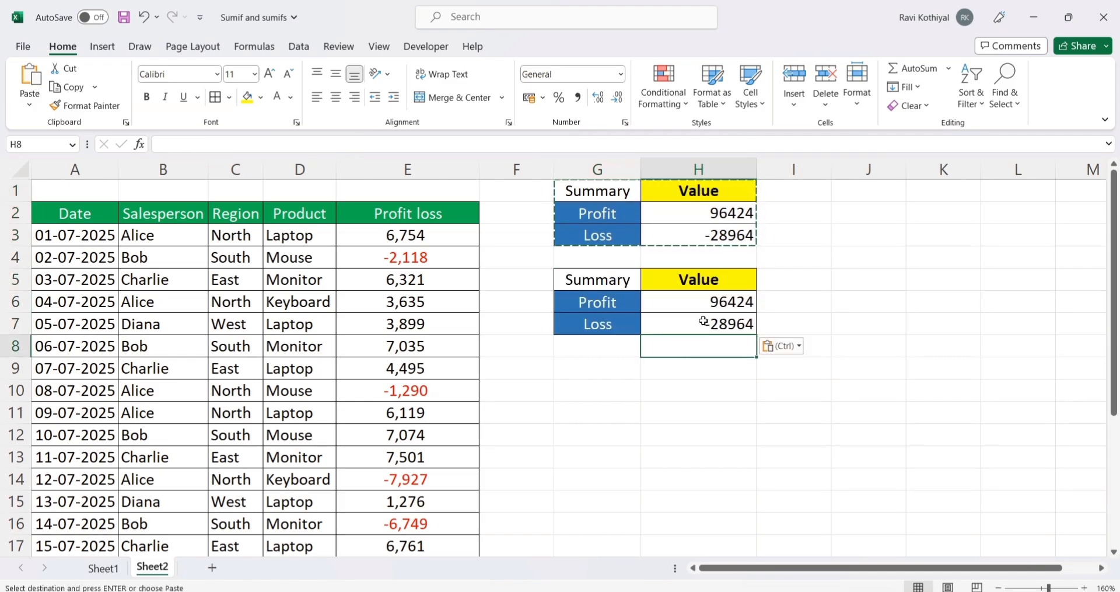
Step: Clear the Profit and Loss values in H6:H7 of the duplicated summary table
left_click_drag(711, 303, 714, 327)
key("Delete")
left_click(727, 353)
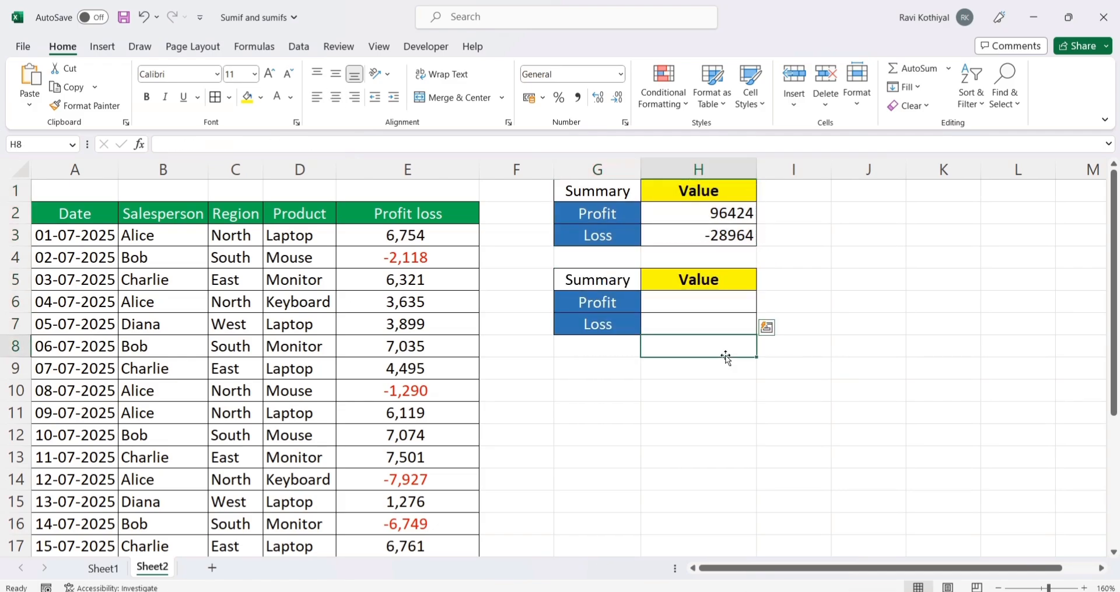
left_click(714, 307)
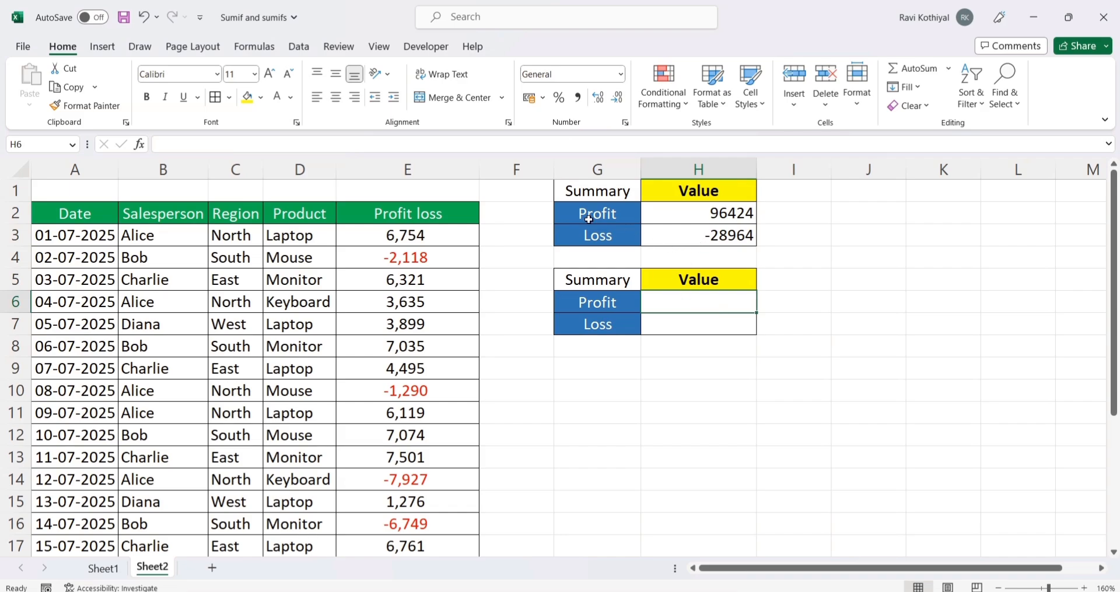
Step: Insert a blank row above row 1 of Sheet2
left_click(16, 191)
right_click(16, 191)
left_click(52, 348)
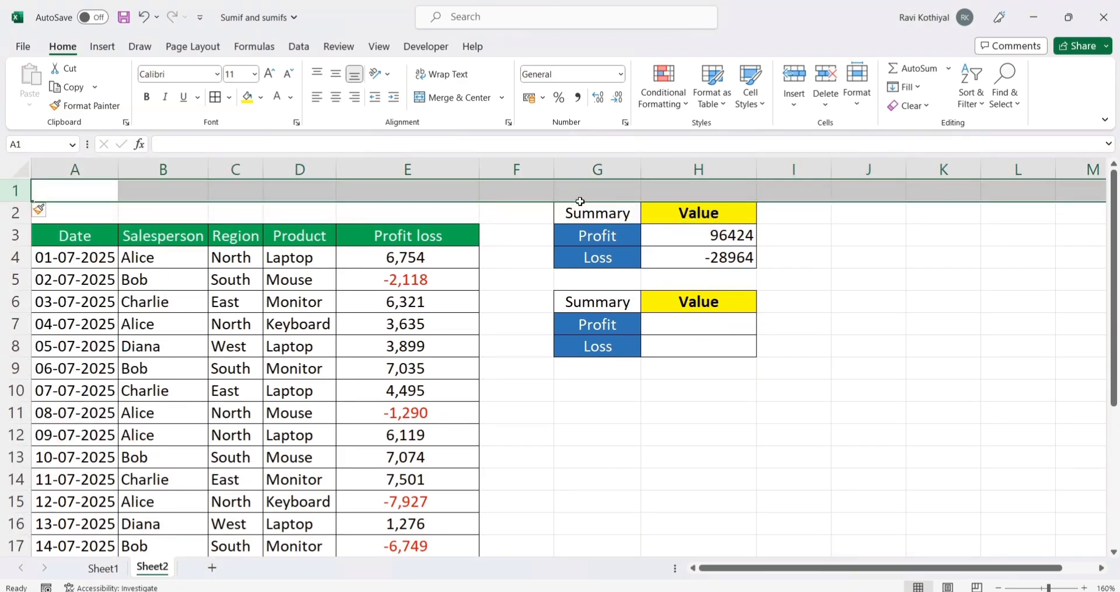
Step: Label the first summary table "Sumif" in G1 and the second one "Sumifs" in G5
left_click(582, 189)
type("Sumif")
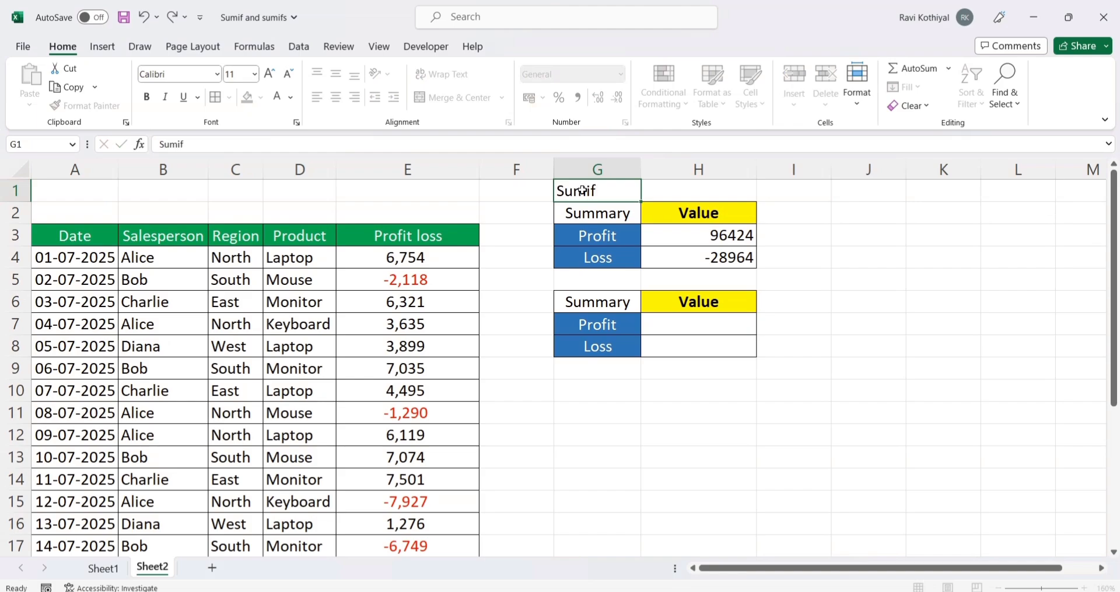
key("Return")
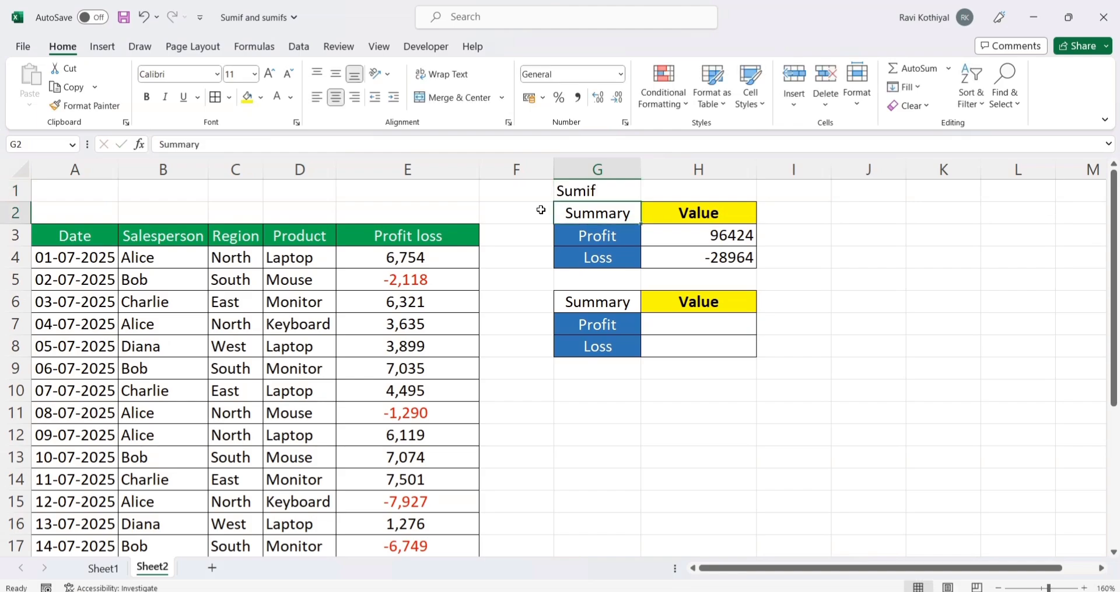
left_click(609, 278)
type("Sum")
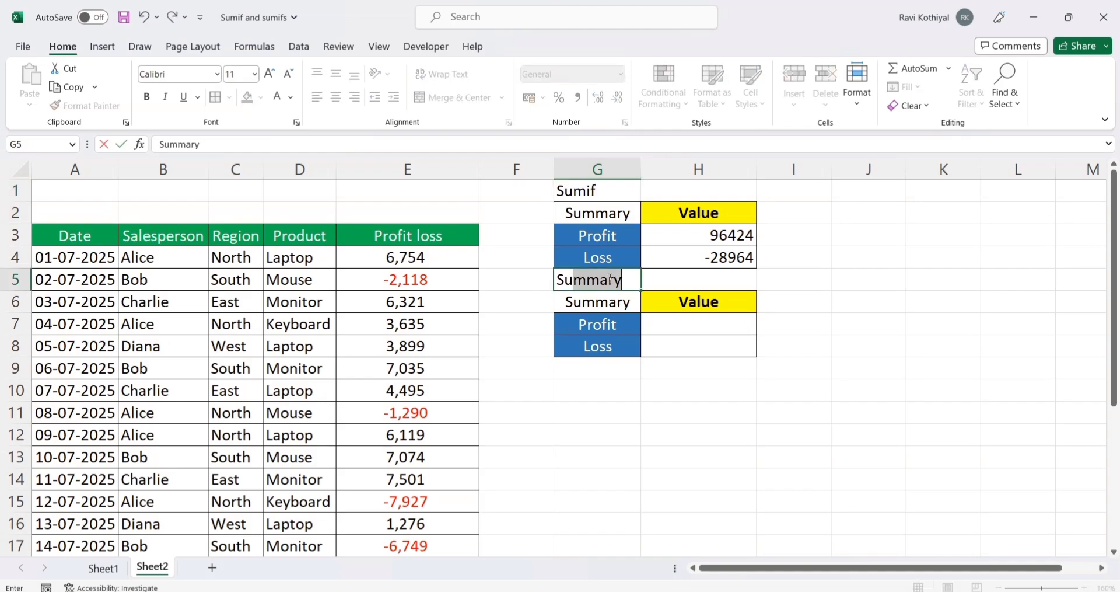
type("ifs")
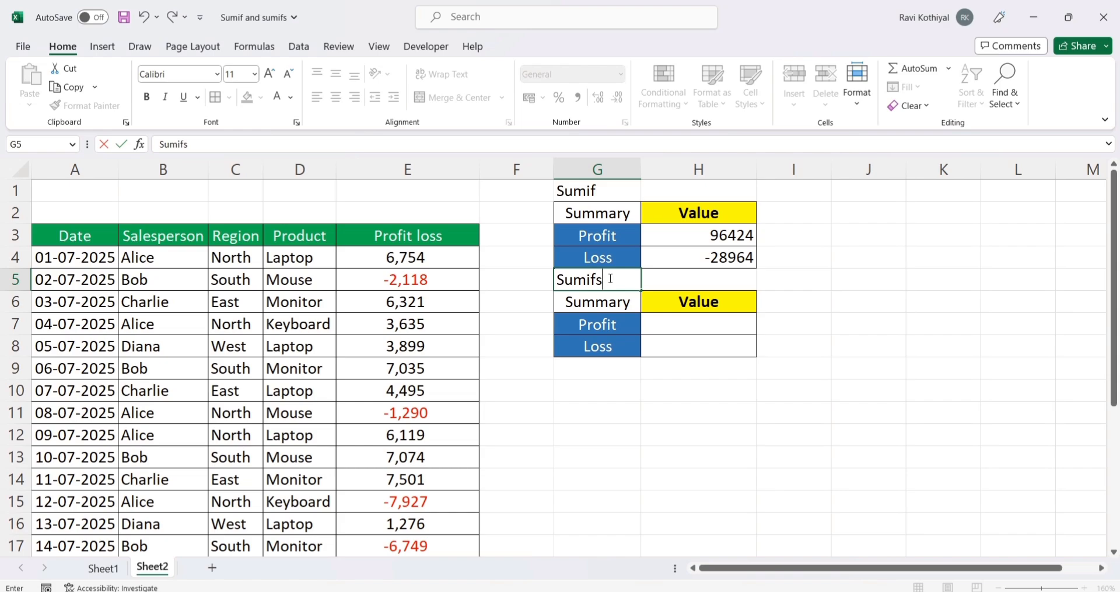
key("Return")
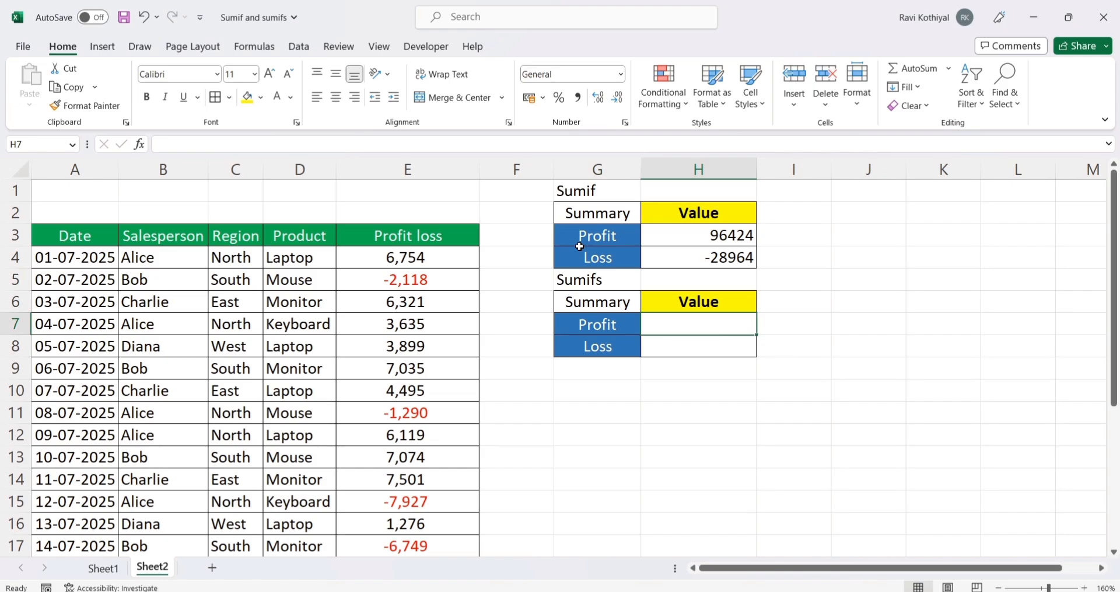
Step: Make the "Sumif" label in G1 and the "Sumifs" label in G5 bold
left_click(592, 190)
left_click(598, 279, "ctrl")
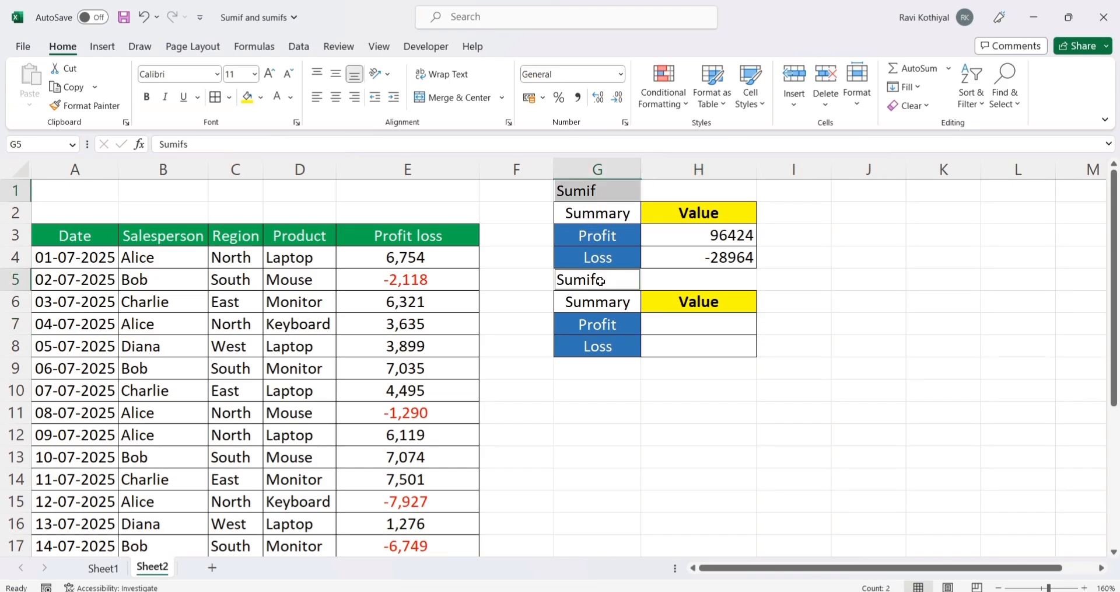
key("ctrl+b")
left_click(669, 396)
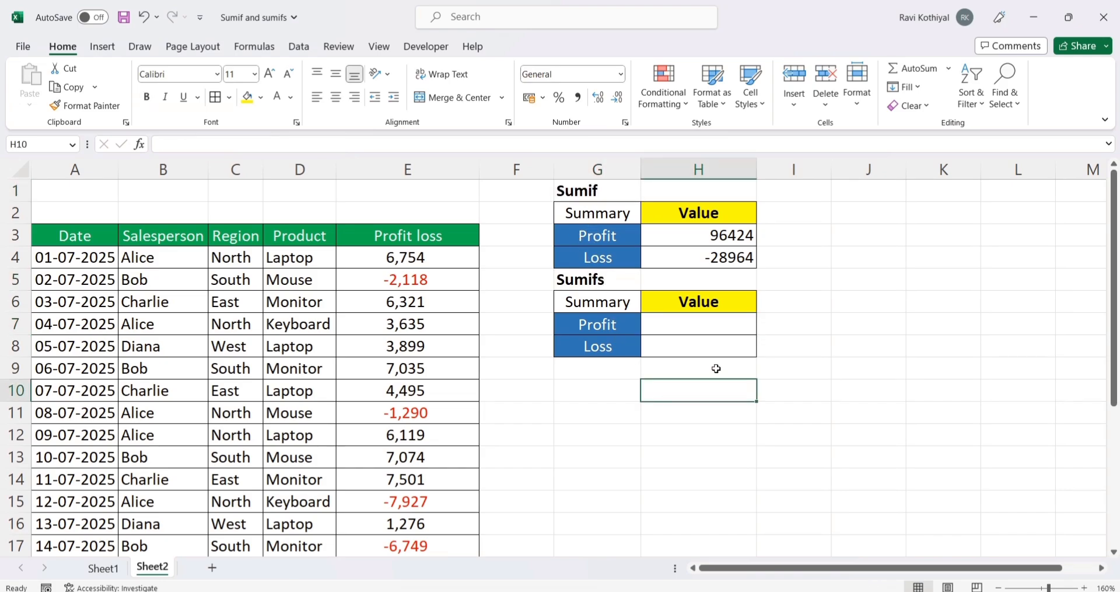
Step: Begin a SUMIFS formula in the Sumifs table's Profit cell H7 with E3:E27 as the sum range
left_click(698, 319)
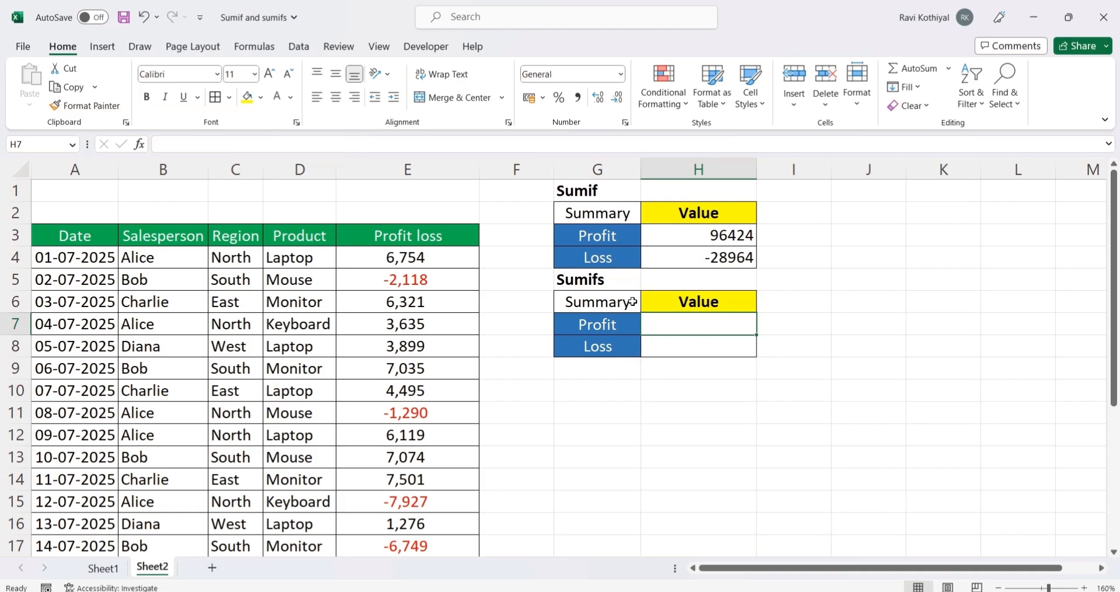
left_click(612, 286)
left_click(700, 327)
type("=sumifs")
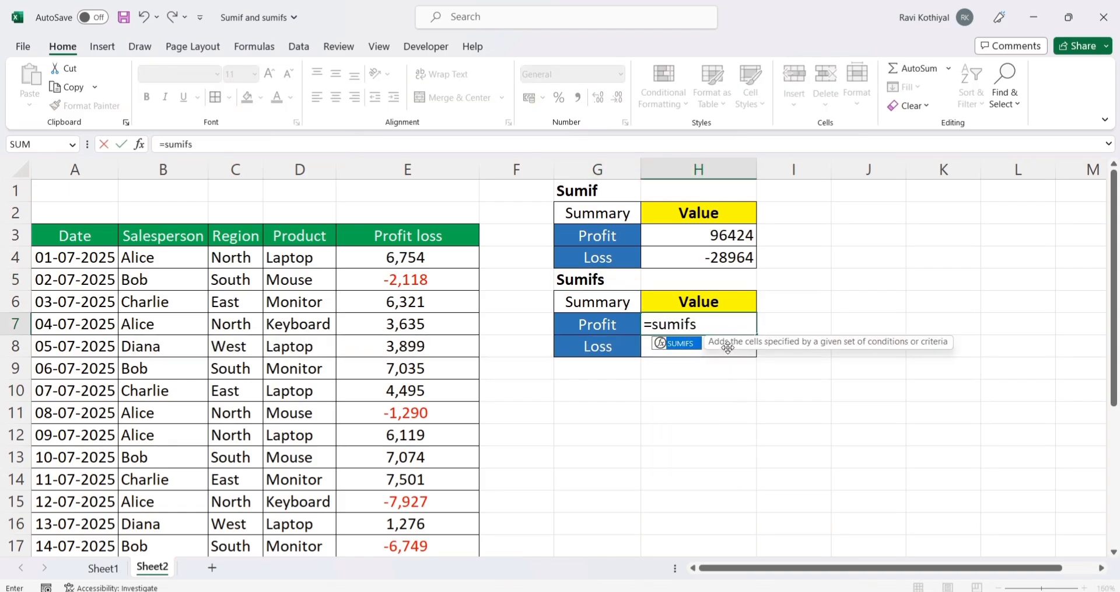
key("Tab")
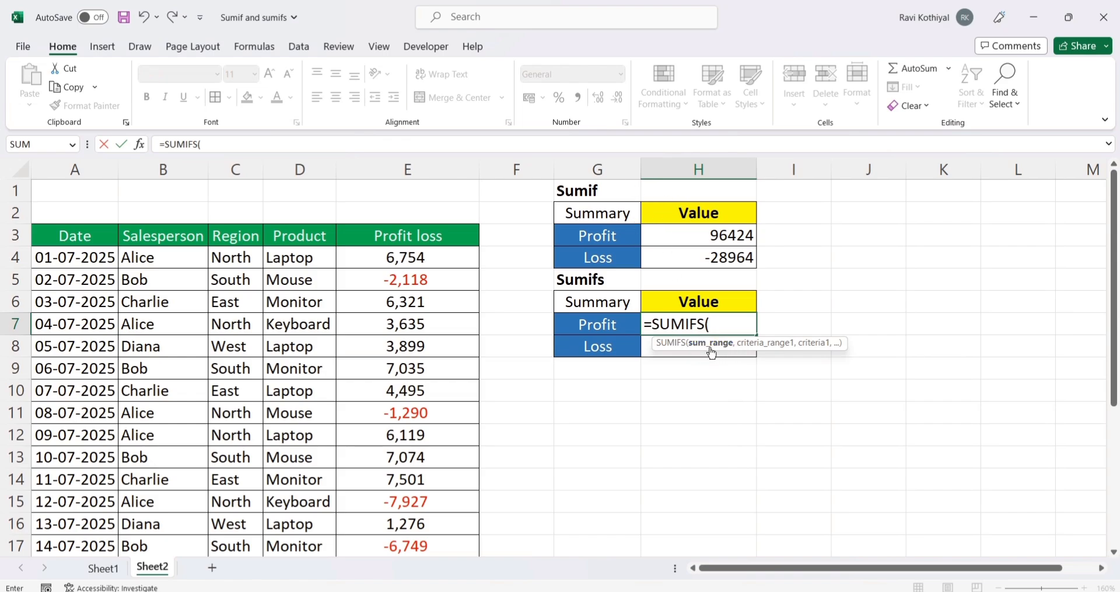
left_click(409, 238)
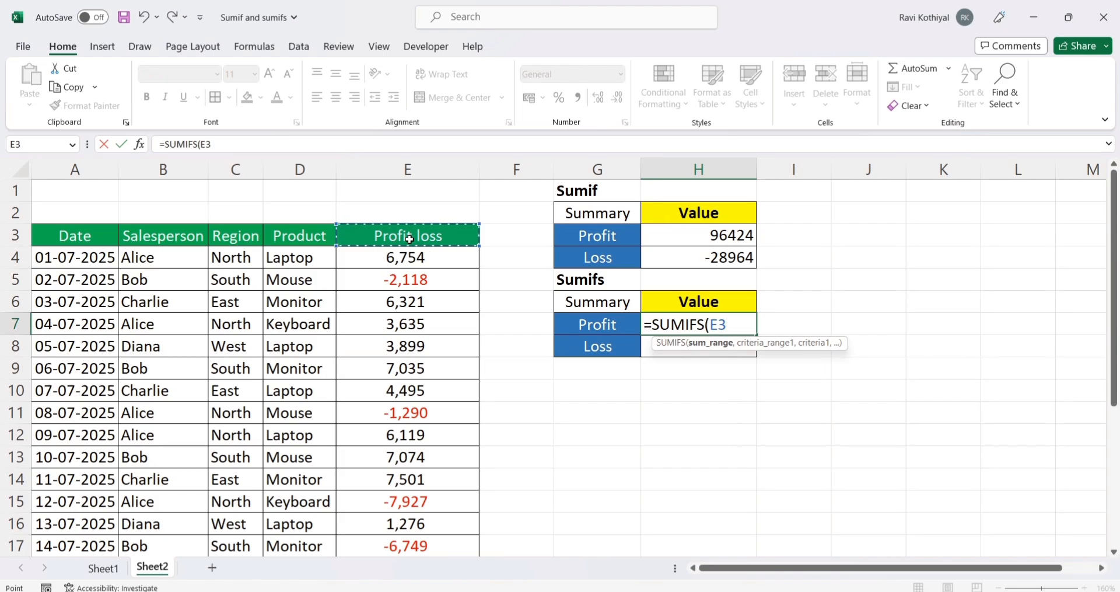
key("ctrl+shift+Down")
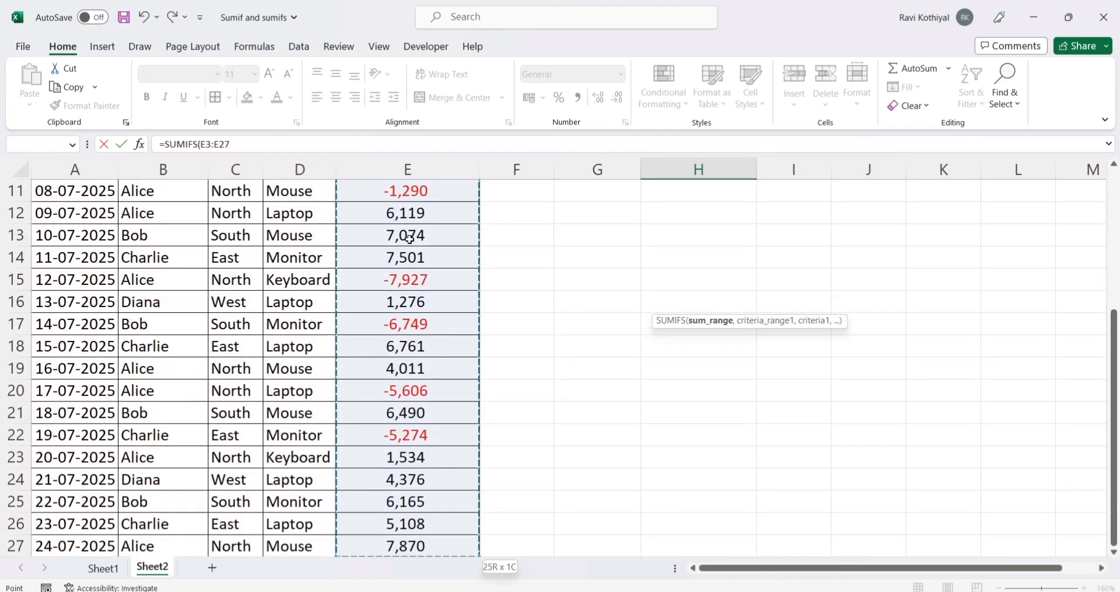
type(",")
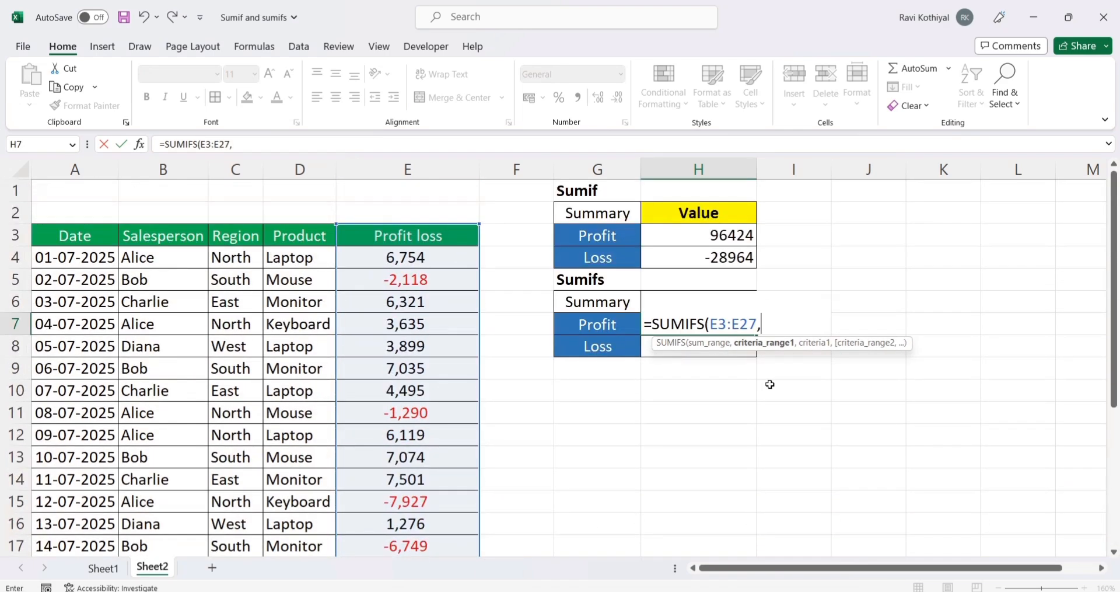
Step: Complete the Profit SUMIFS formula in H7 with criteria range E3:E27 and criterion ">0"
scroll(689, 344, "up", 4)
left_click(403, 237)
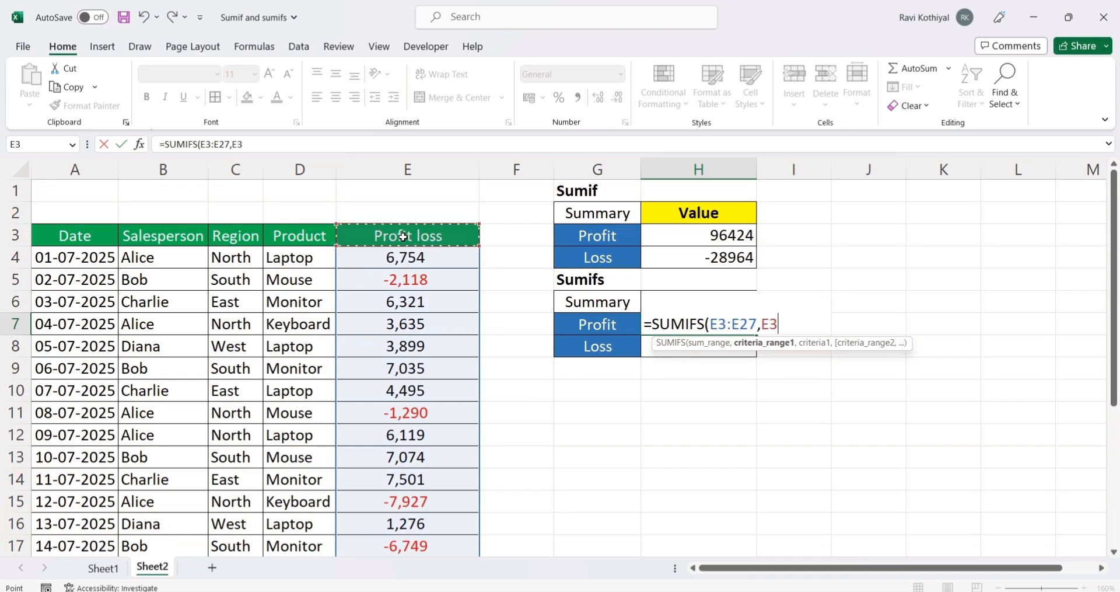
key("ctrl+shift+Down")
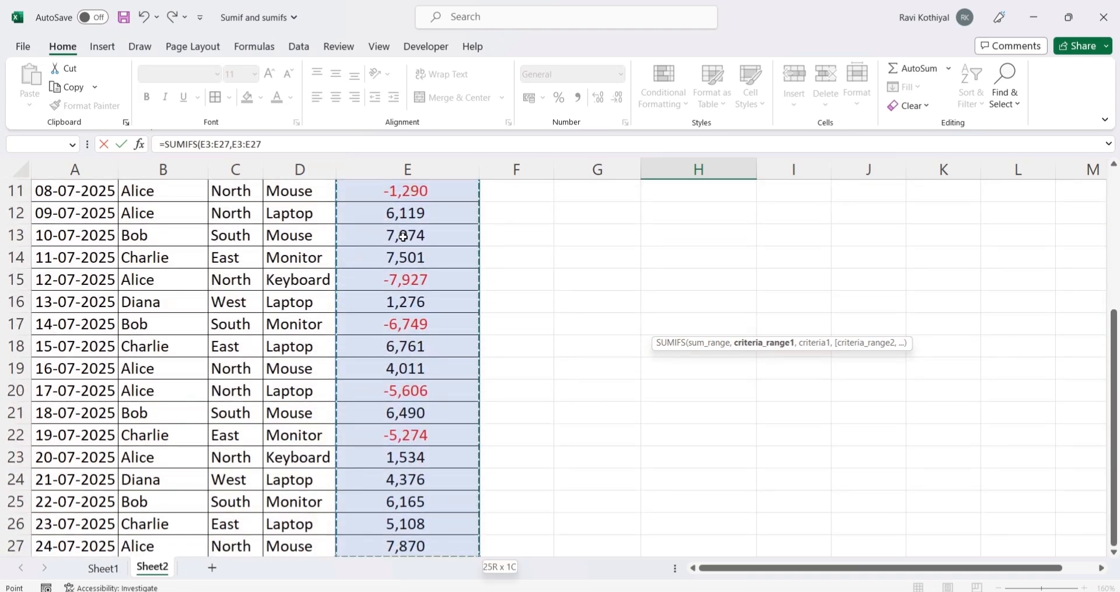
type(",")
scroll(832, 323, "up", 4)
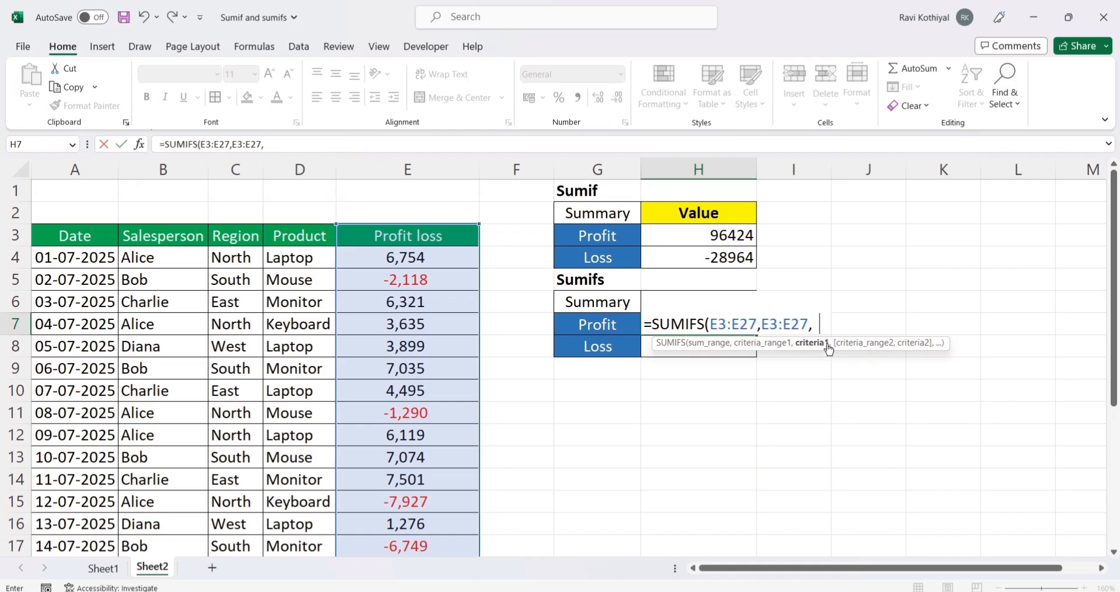
type("\">0\")")
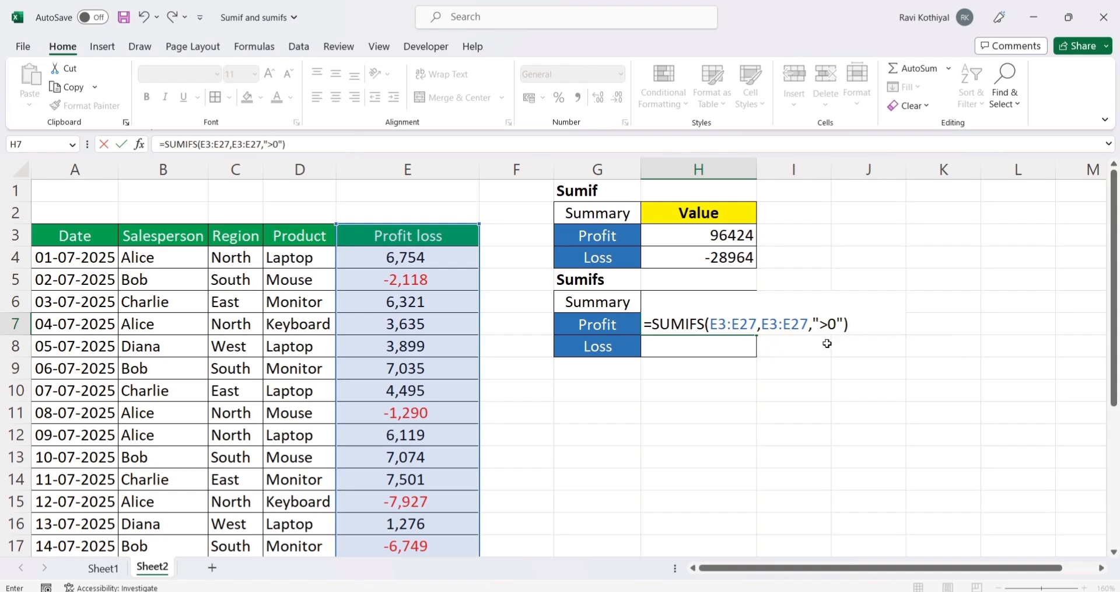
left_click(730, 321)
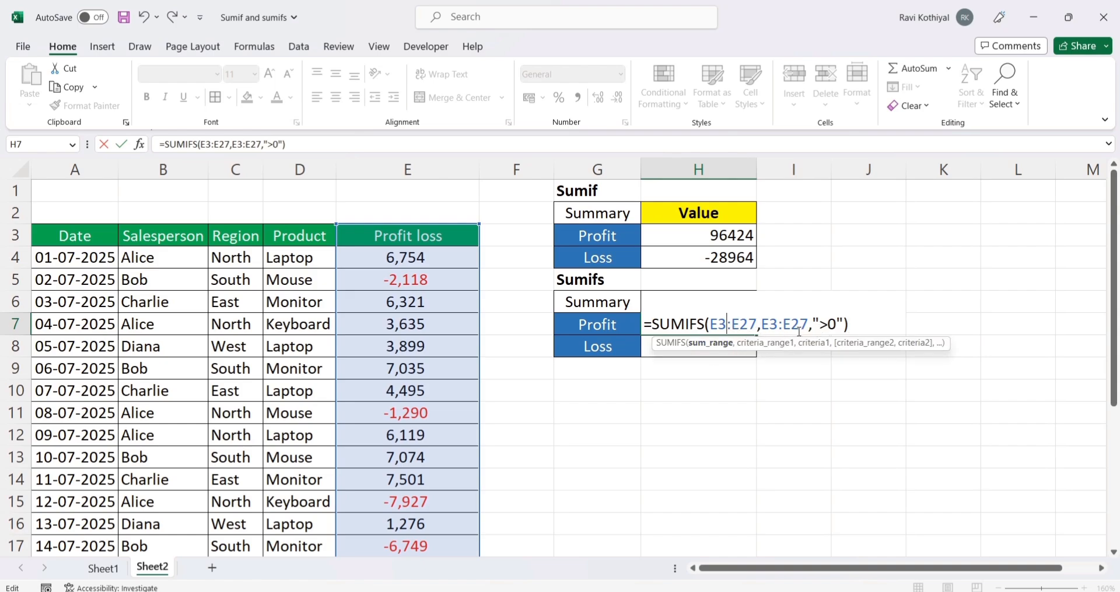
key("Return")
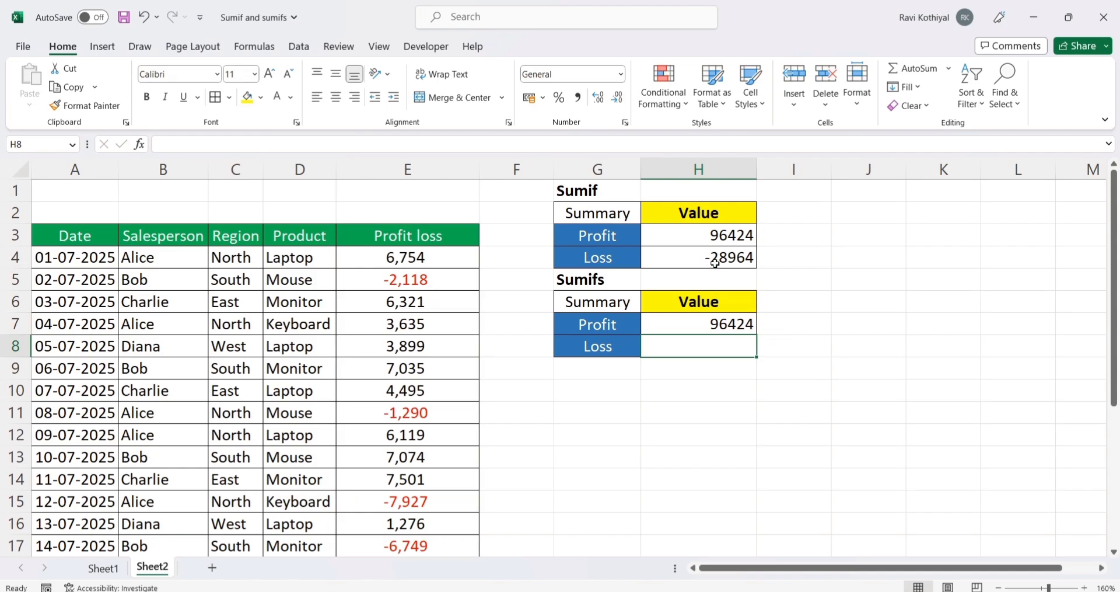
Step: Copy the exact SUMIFS formula text from H7 into the Loss cell H8, keeping its cell references
left_click(721, 235)
left_click(732, 324)
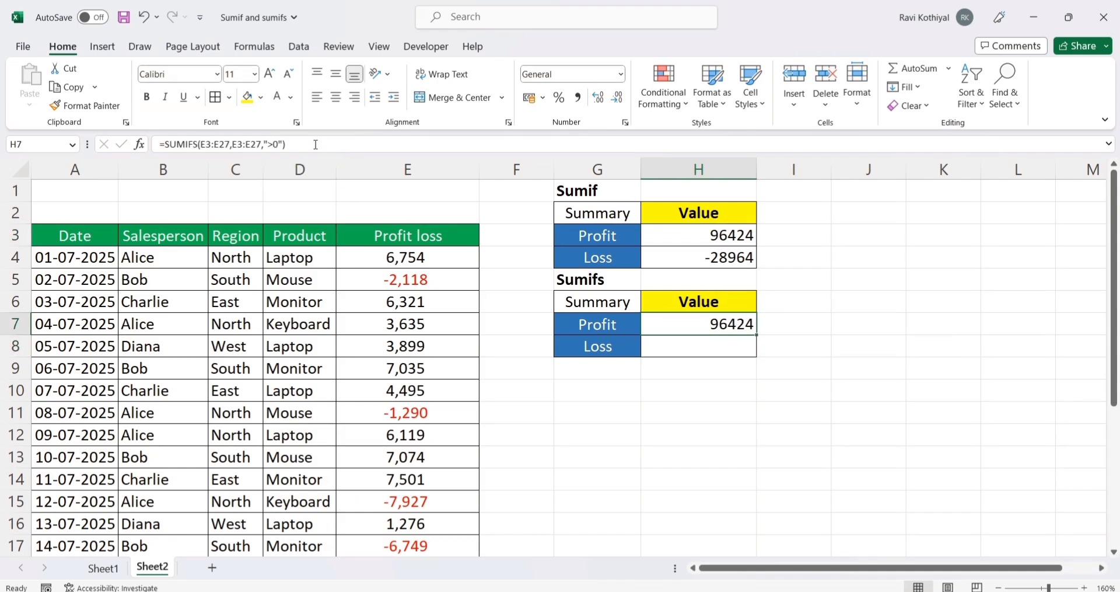
left_click_drag(286, 144, 88, 146)
key("ctrl+c")
key("Escape")
left_click(687, 346)
key("ctrl+v")
Step: Change the criterion in the H8 Loss formula to "<0"
double_click(692, 345)
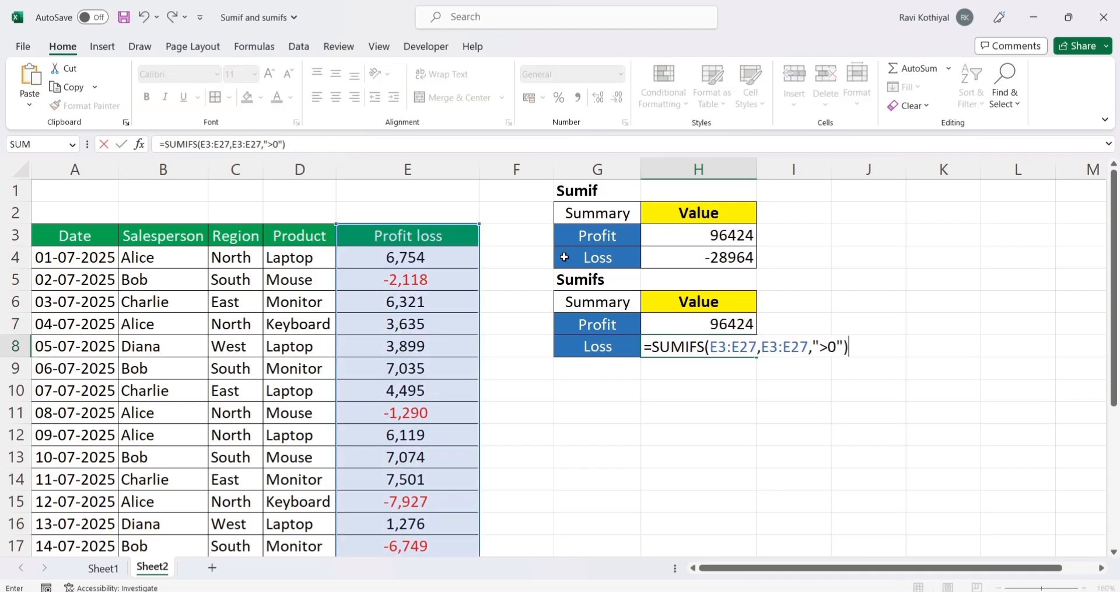
left_click(825, 346)
key("BackSpace")
type("<")
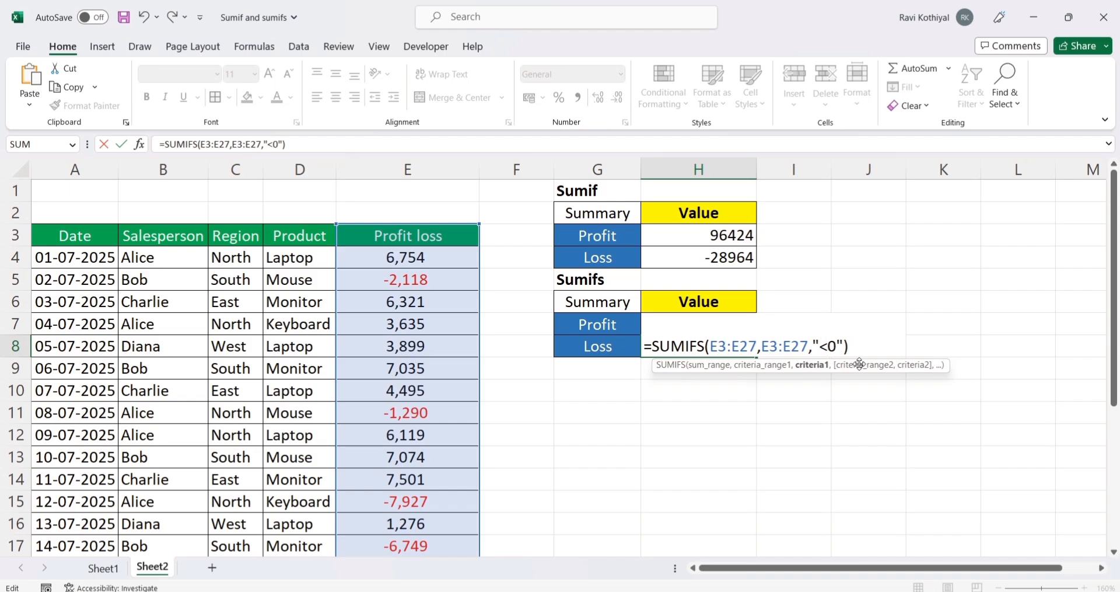
key("Return")
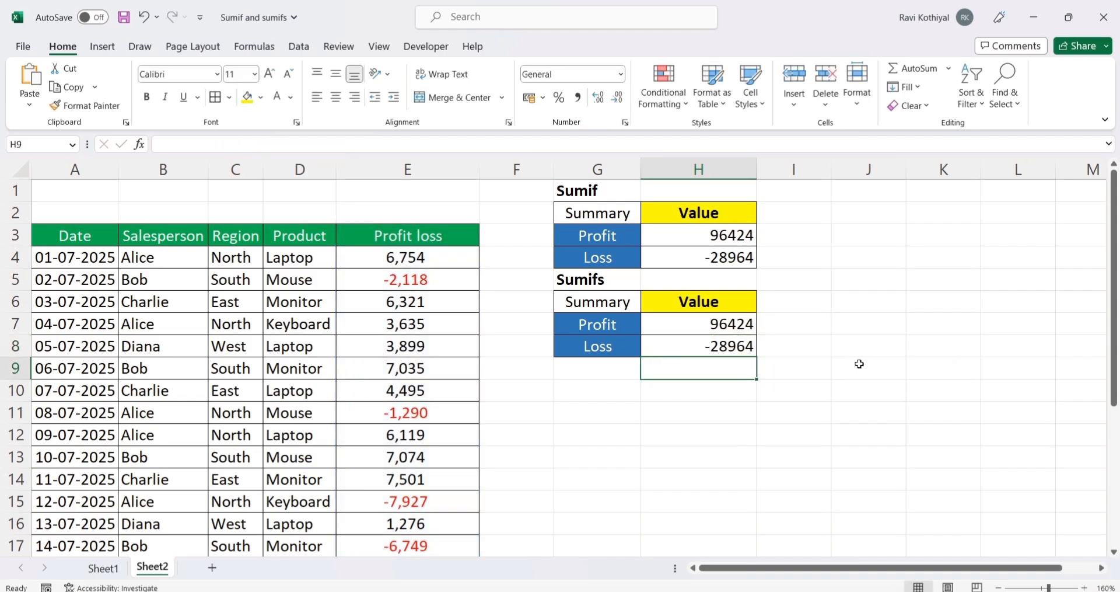
Step: Compare the Loss results of the Sumif and Sumifs tables and review the SUMIFS formulas in H7 and H8
left_click(752, 344)
left_click(736, 260, "ctrl")
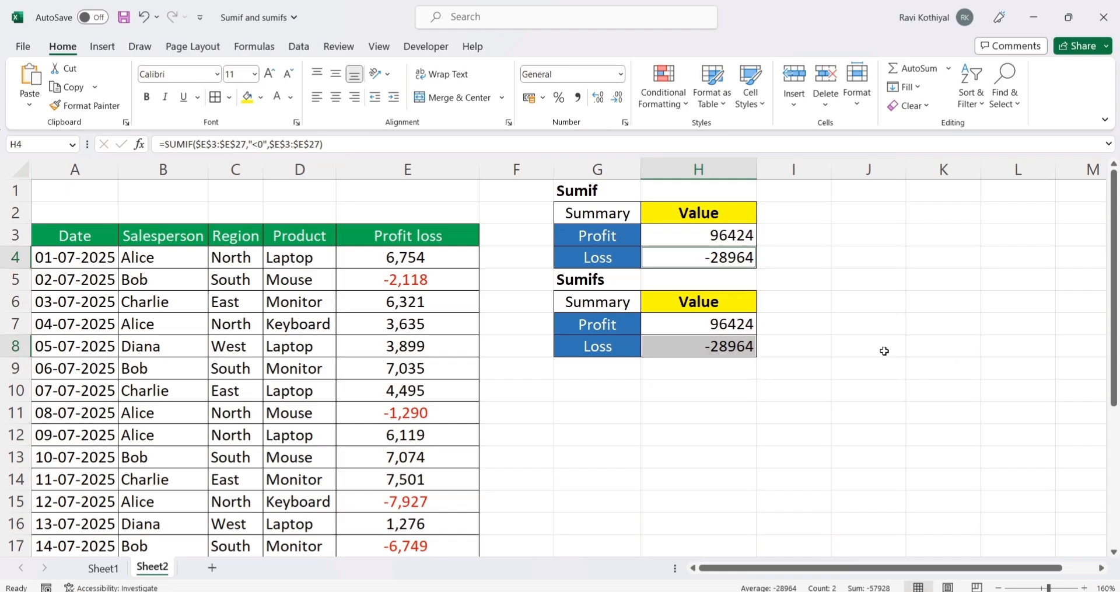
left_click(829, 385)
left_click(726, 325)
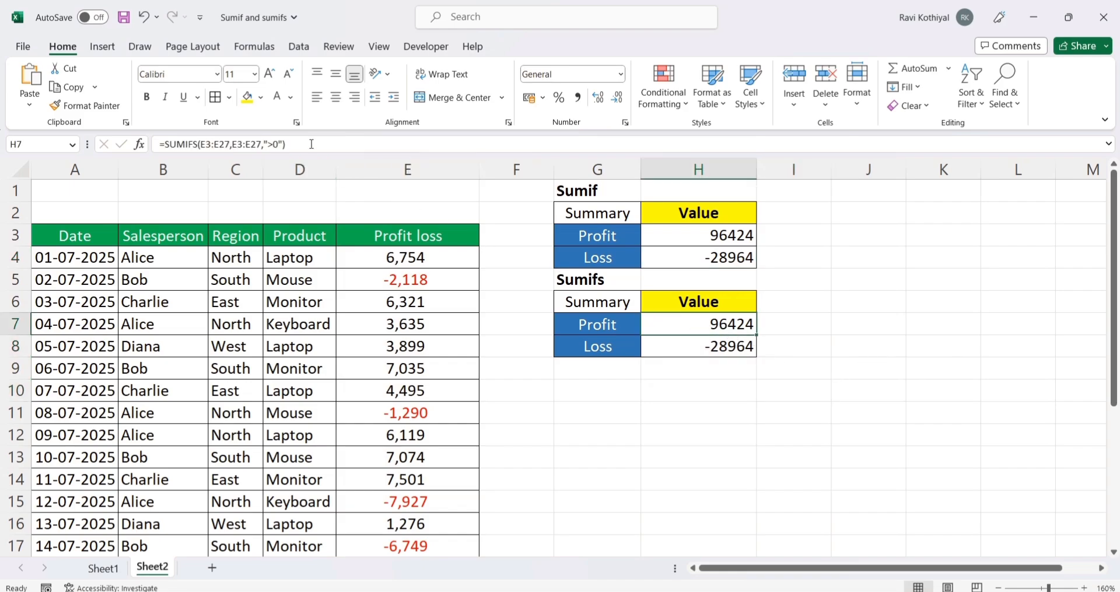
left_click_drag(311, 144, 156, 144)
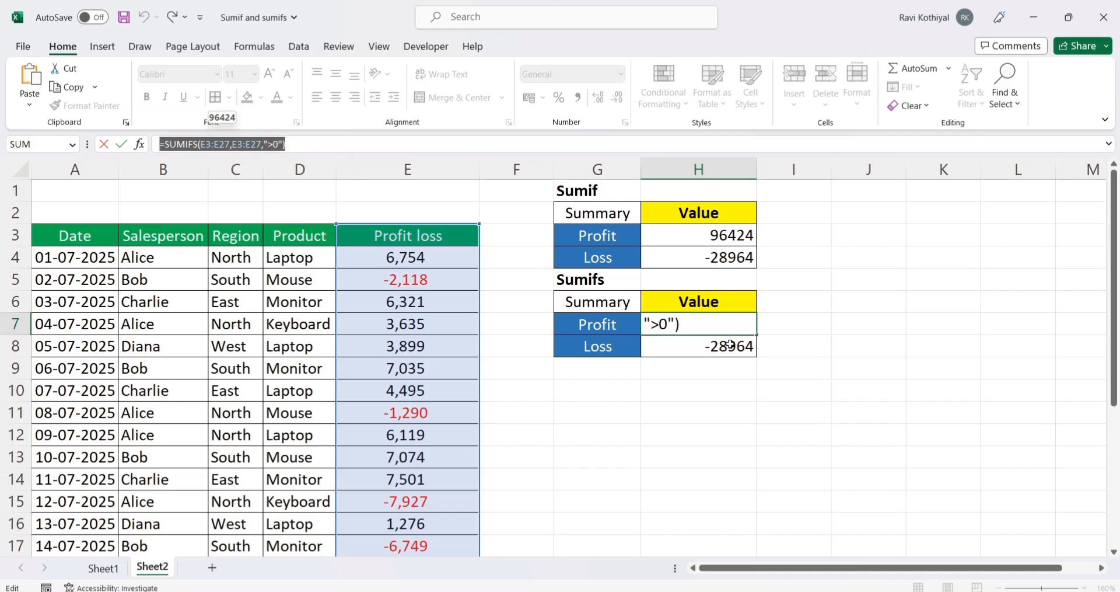
key("Escape")
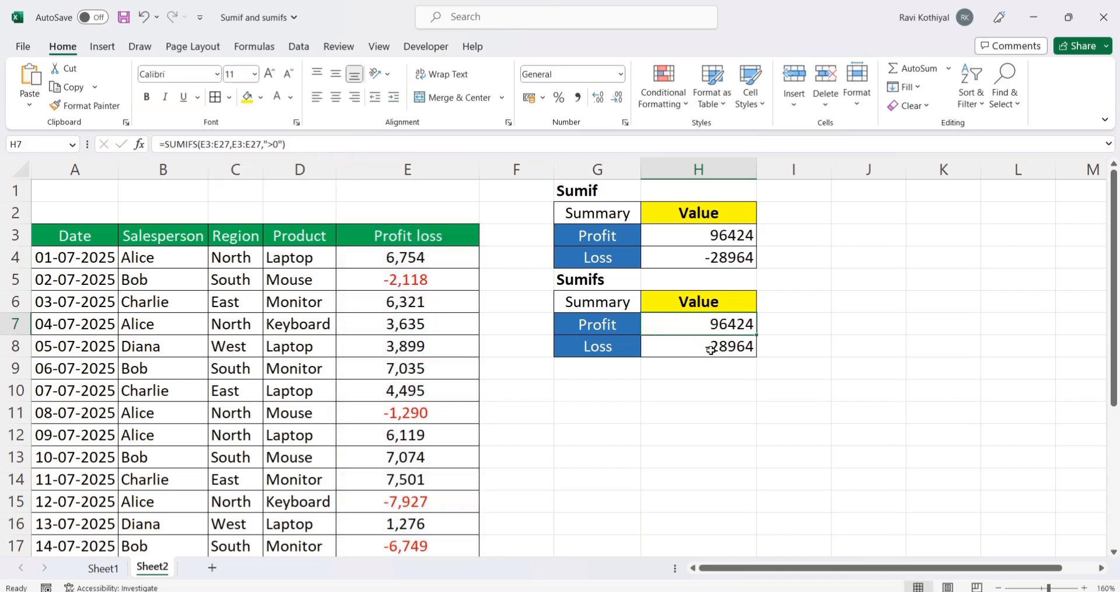
left_click(710, 348)
double_click(709, 347)
left_click_drag(309, 145, 43, 140)
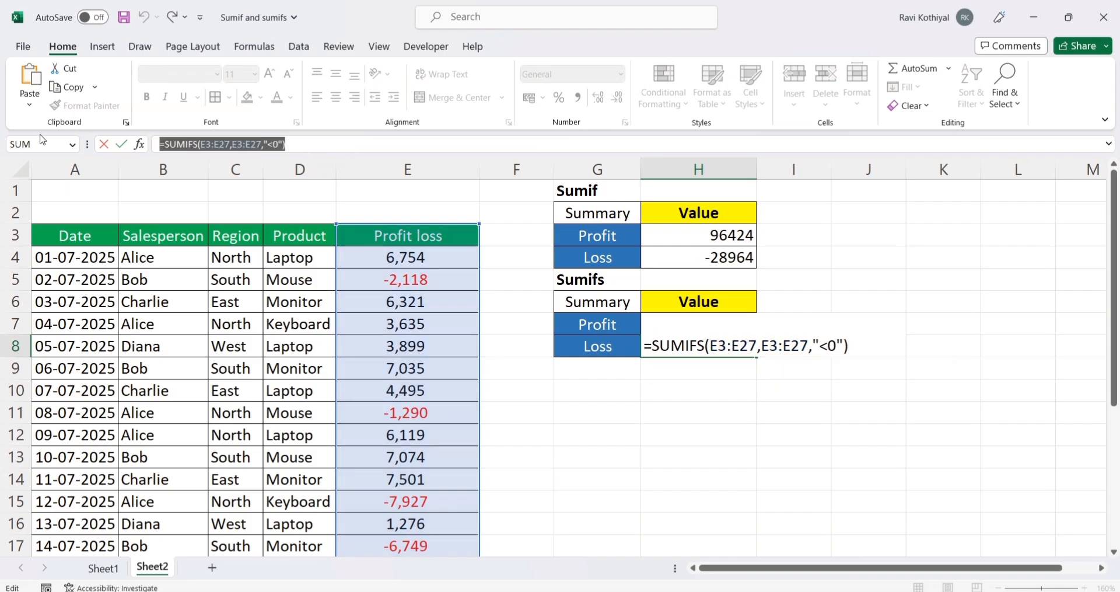
key("Escape")
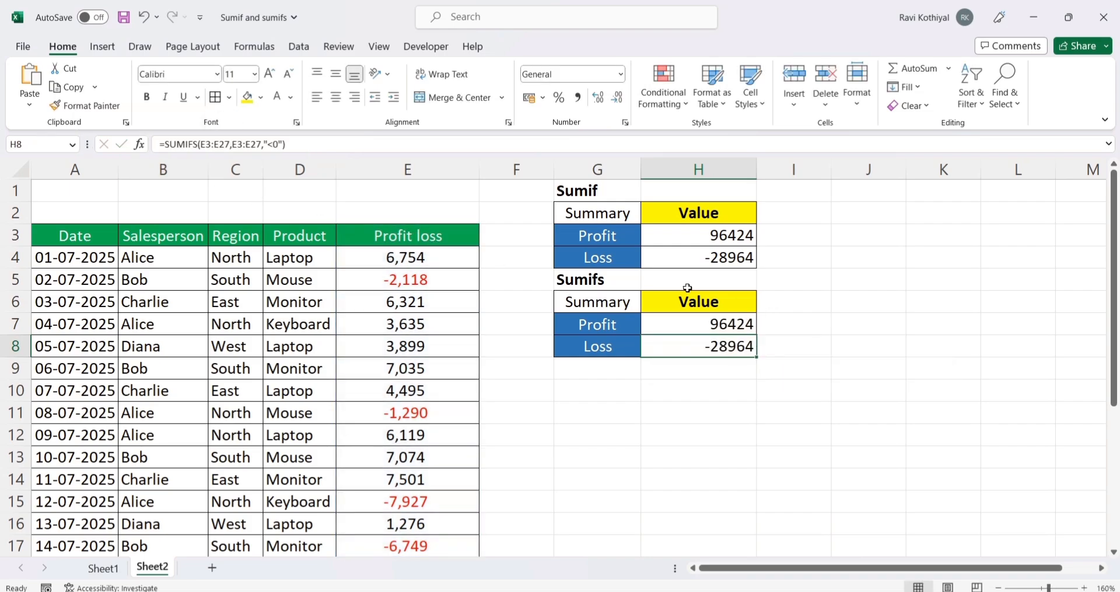
left_click(732, 325)
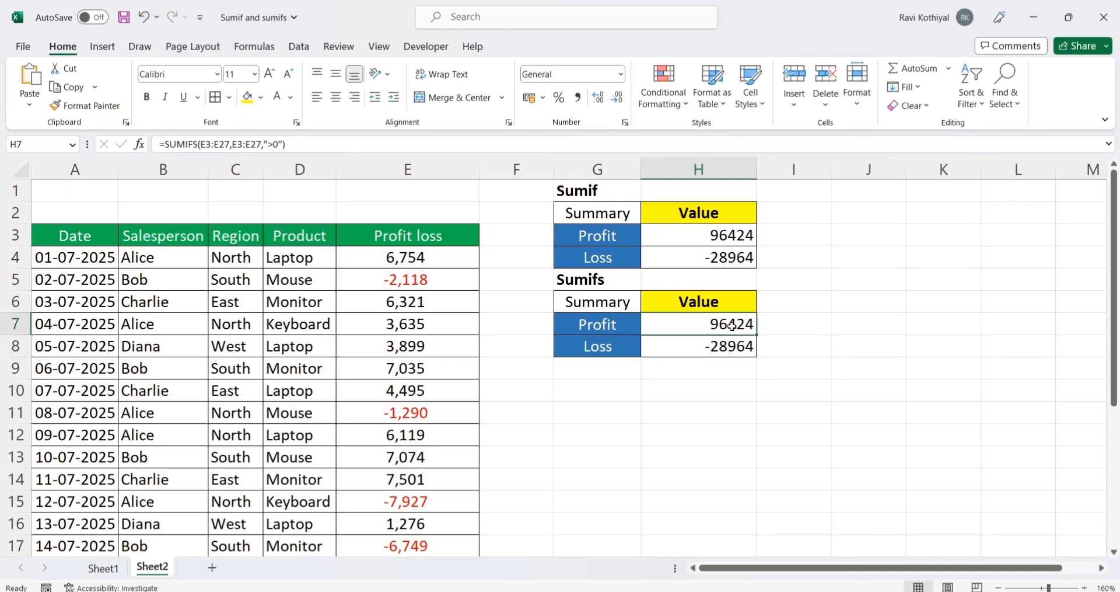
left_click(865, 304)
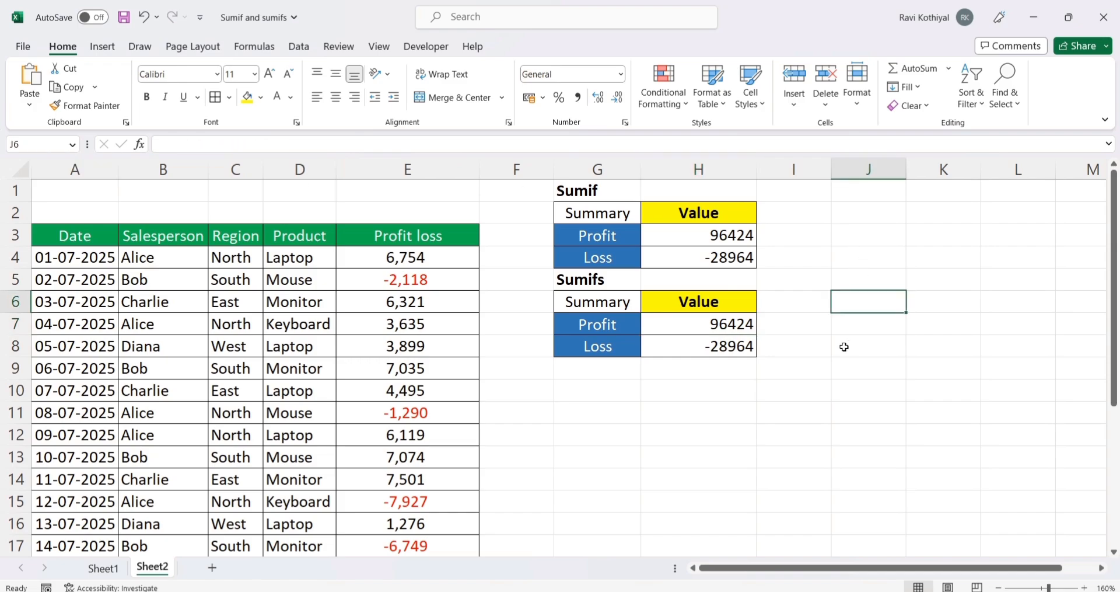